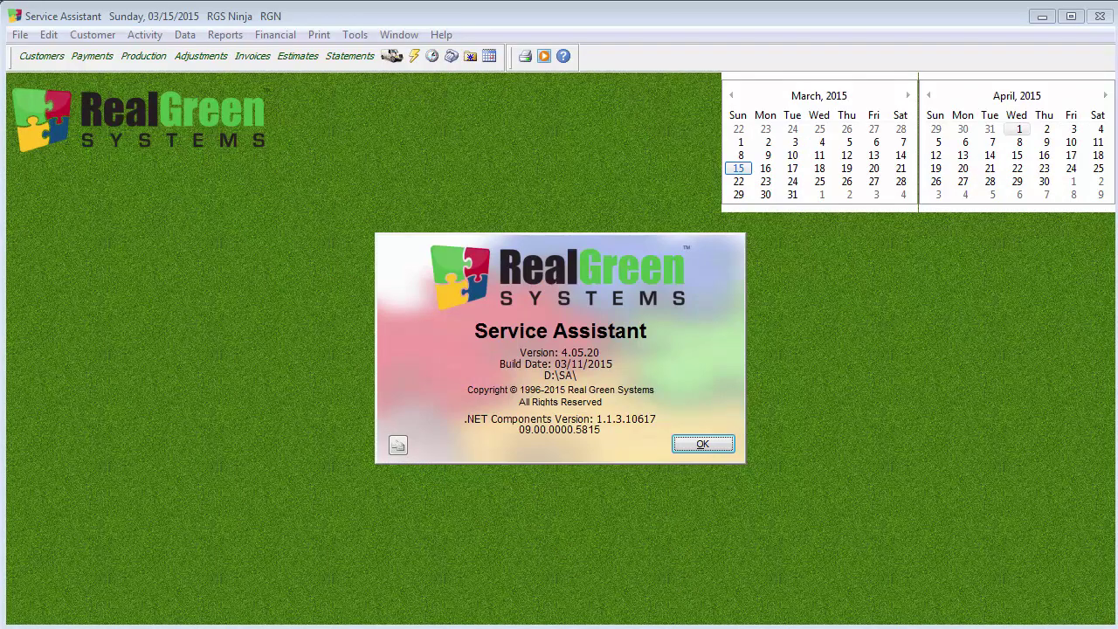
Dismiss the startup splash window and open the service definitions within the service parameters
left_click(709, 447)
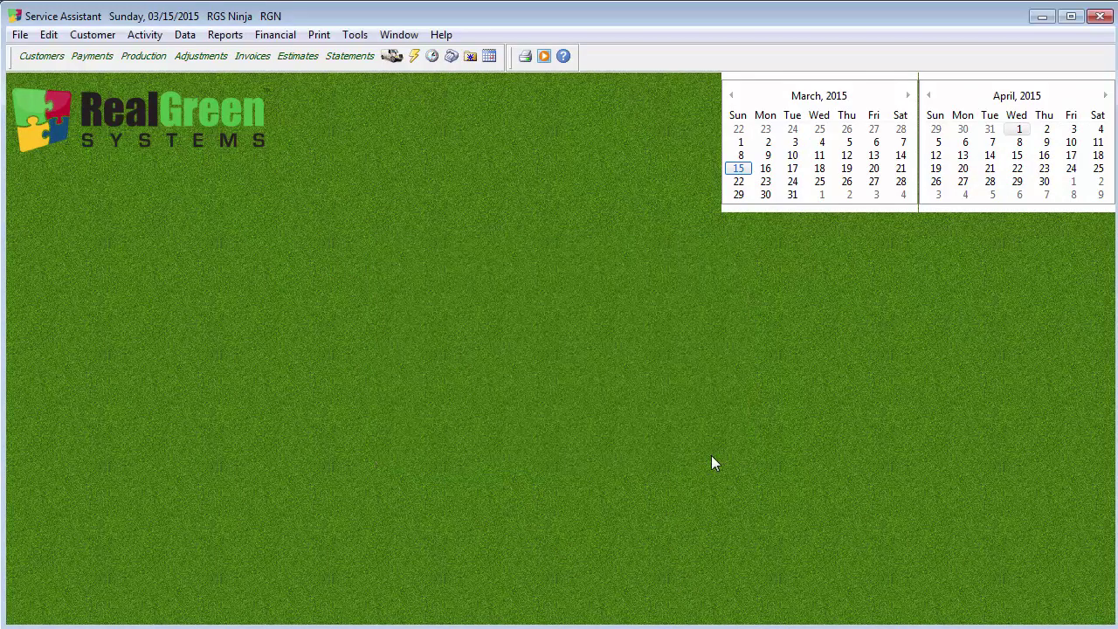
left_click(185, 35)
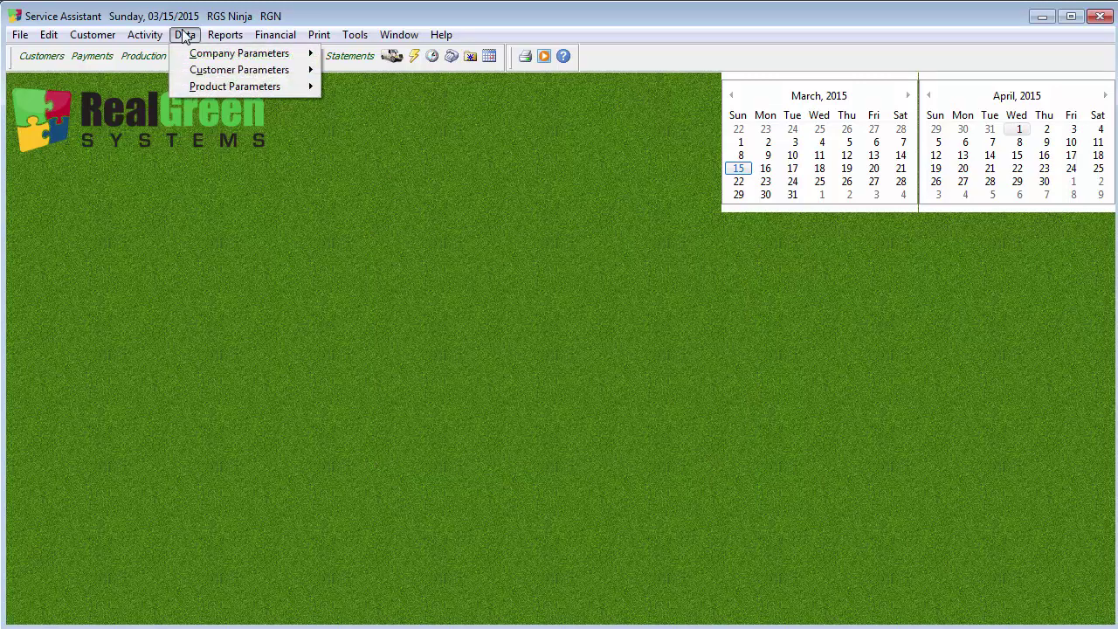
mouse_move(197, 87)
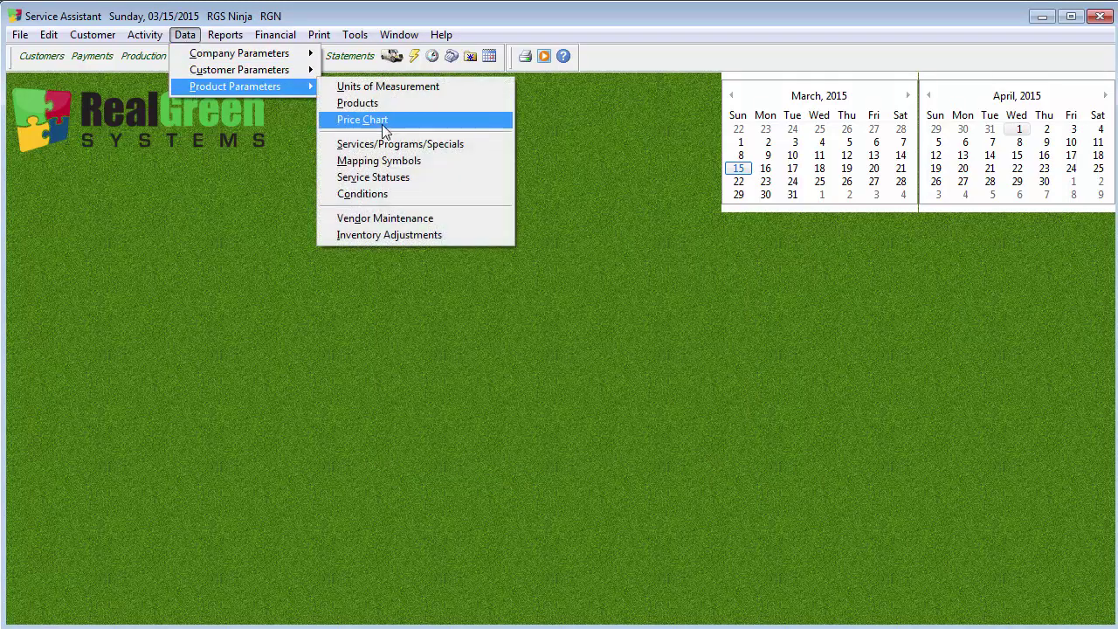
left_click(406, 144)
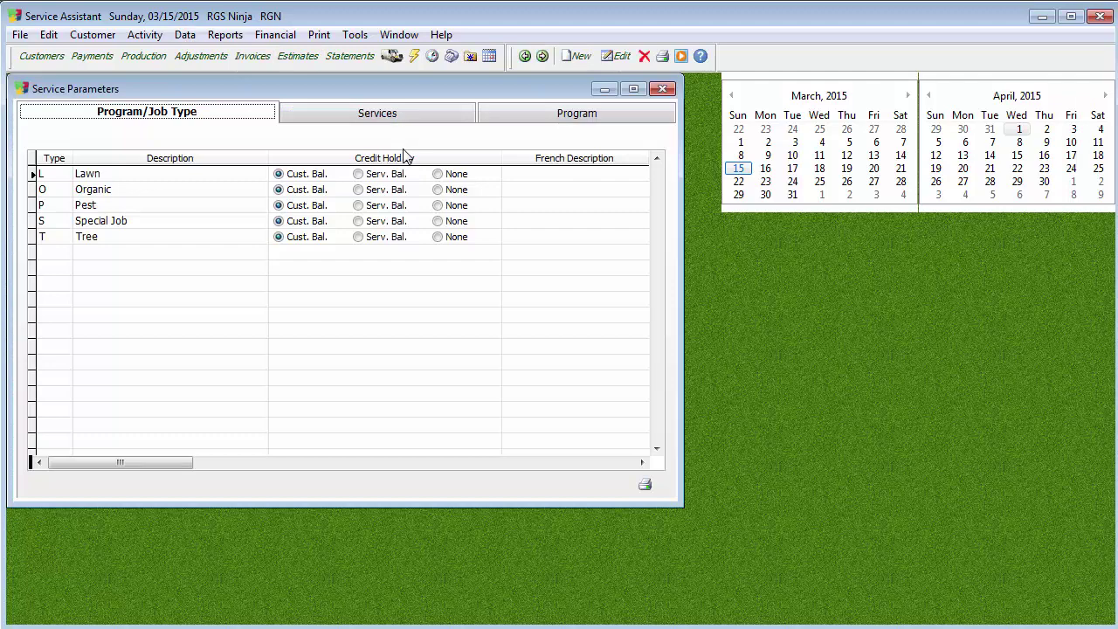
left_click(381, 118)
left_click(184, 35)
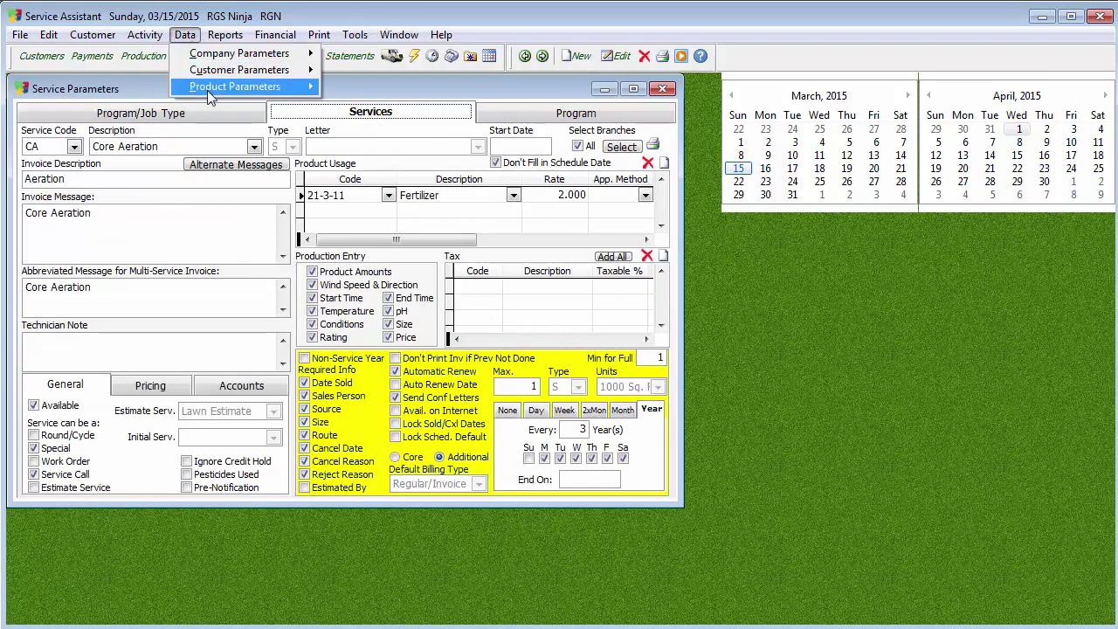
mouse_move(210, 94)
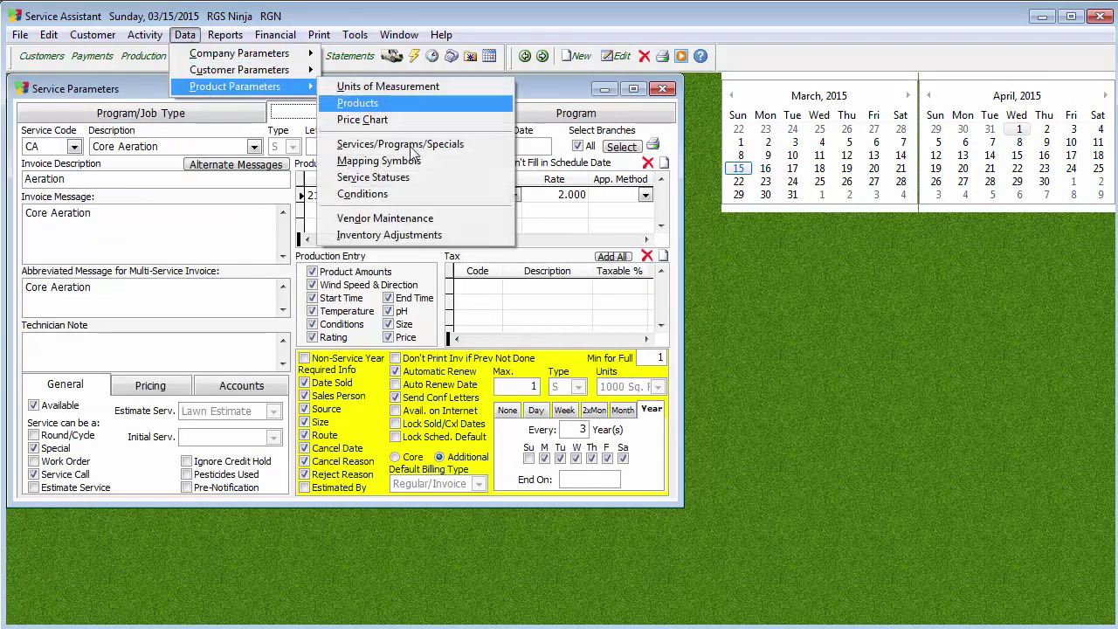
left_click(572, 87)
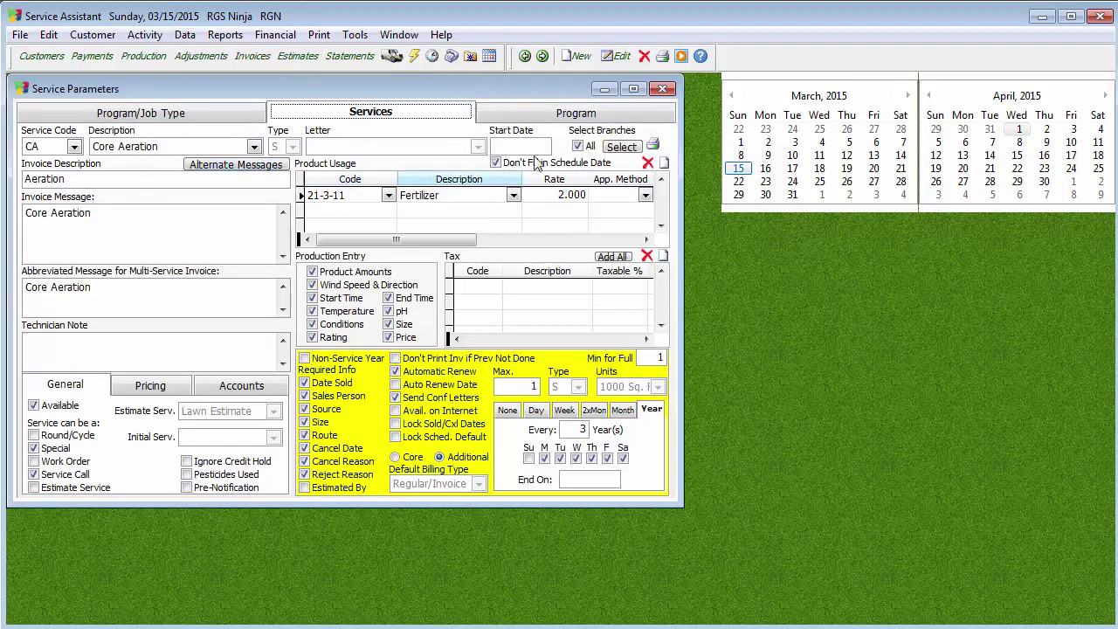
Create a new service with code SR, description Snow Removal and type Special Job, and allow it as a Special
left_click(576, 56)
left_click(28, 146)
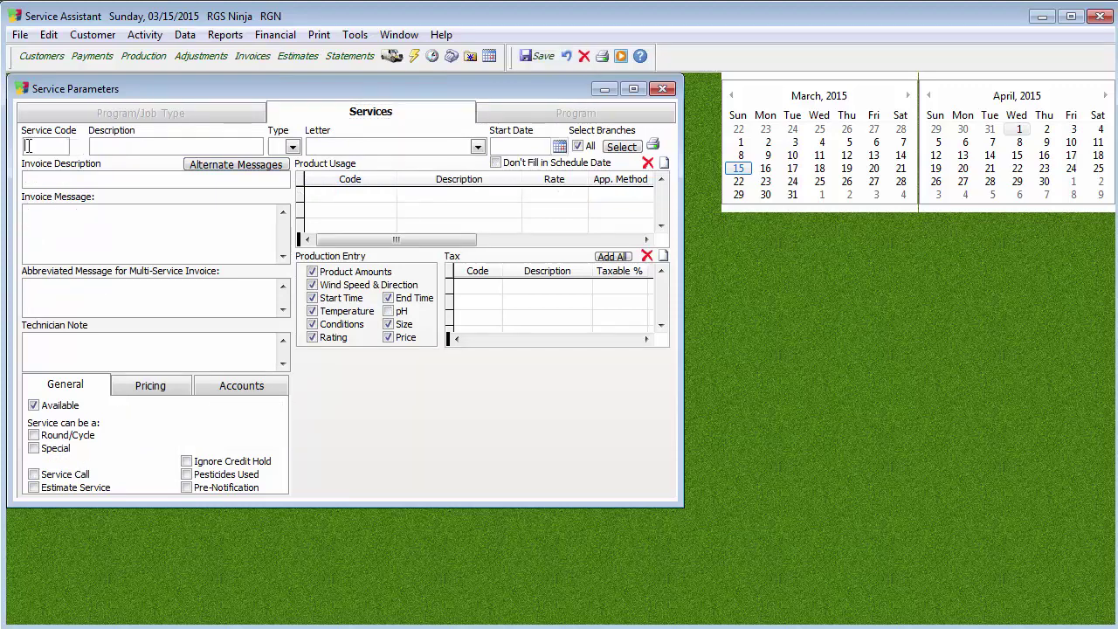
type("SR")
type("Snow Remov")
type("al")
left_click(292, 146)
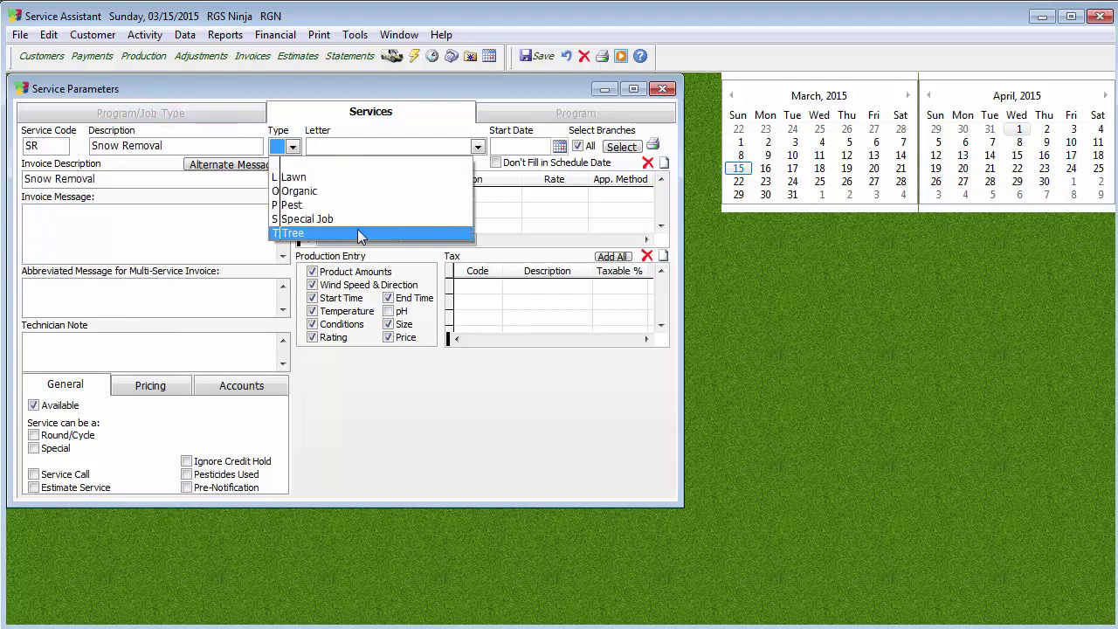
left_click(358, 220)
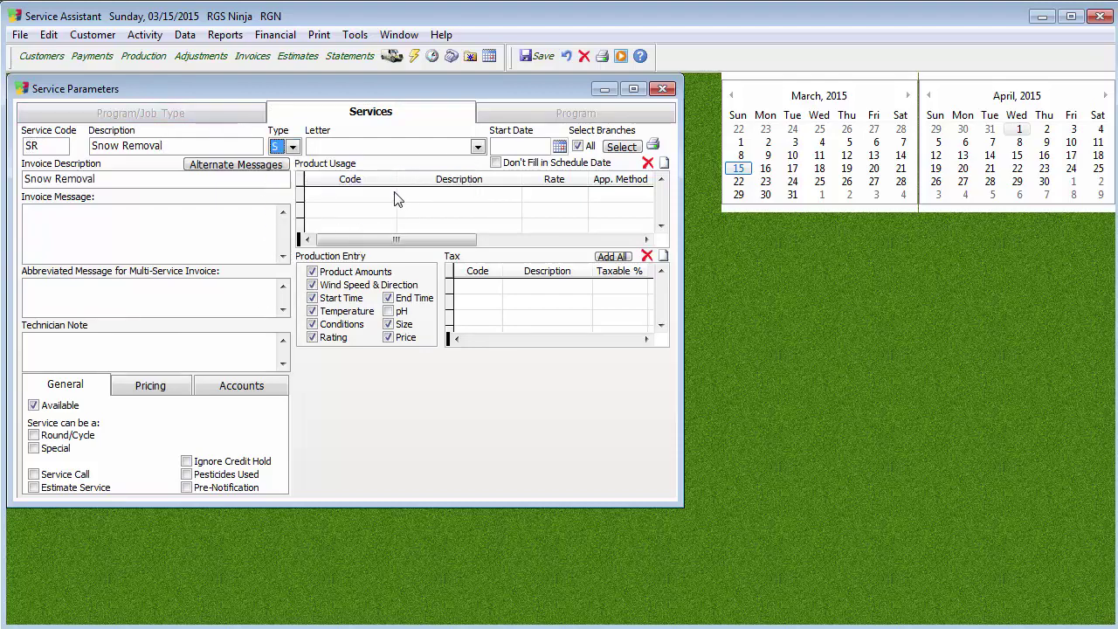
left_click(33, 448)
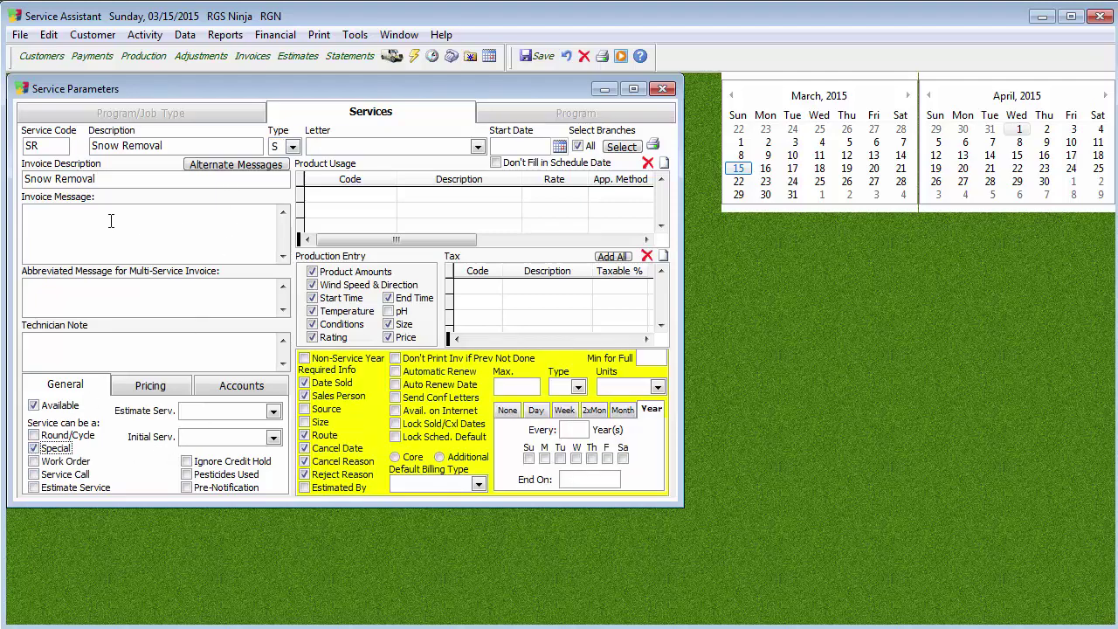
left_click(109, 347)
Set the Snow Removal service's pricing method to Manual and its default billing type to Statement Only
left_click(171, 389)
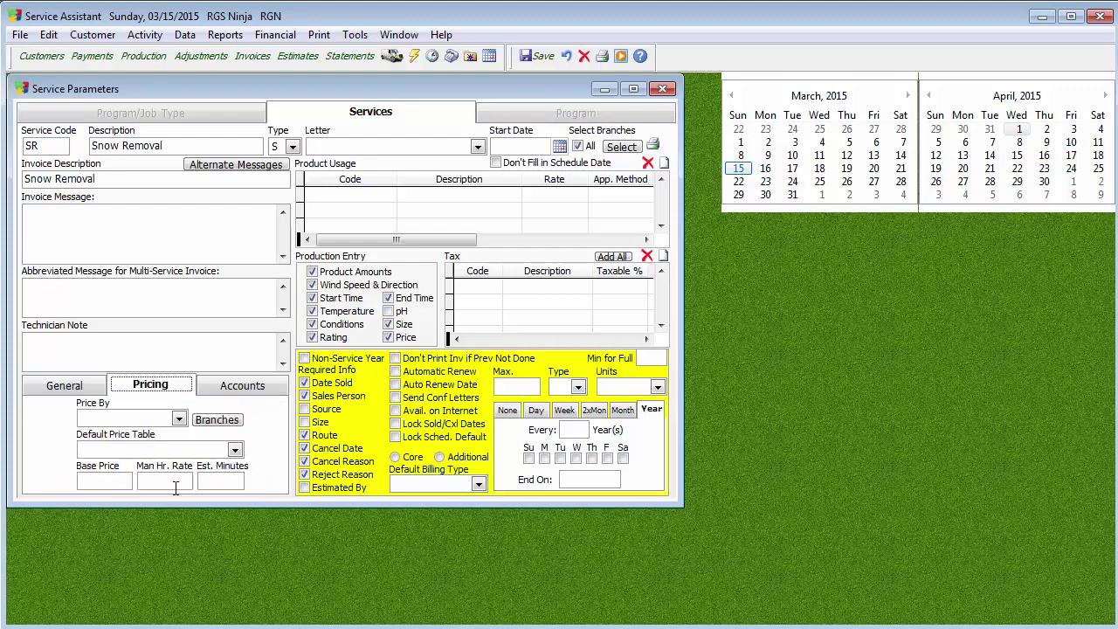
left_click(178, 420)
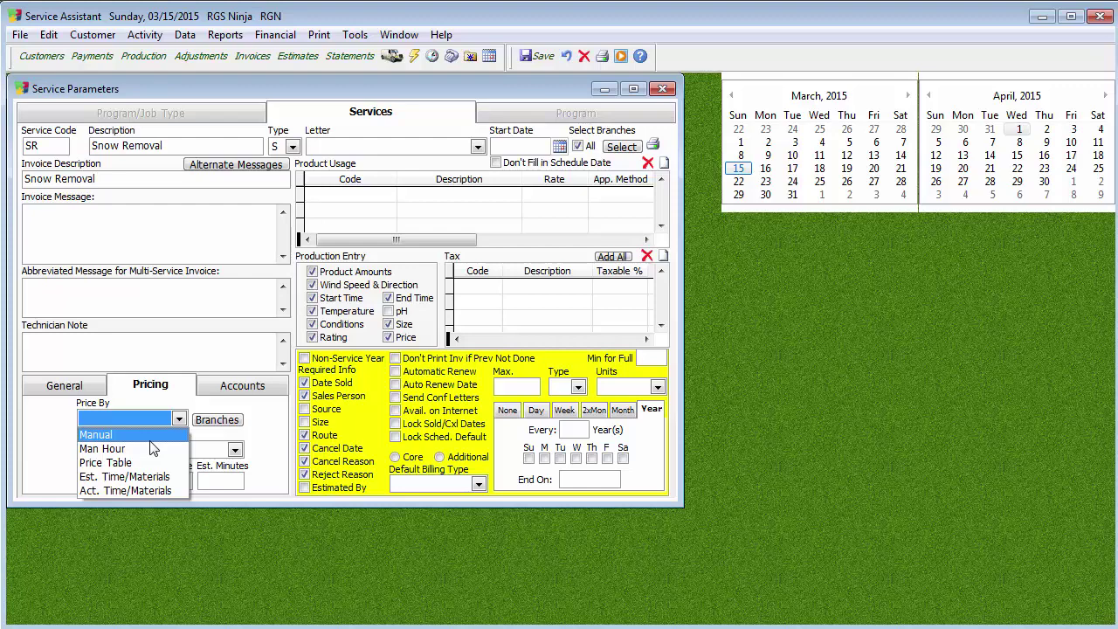
key("Return")
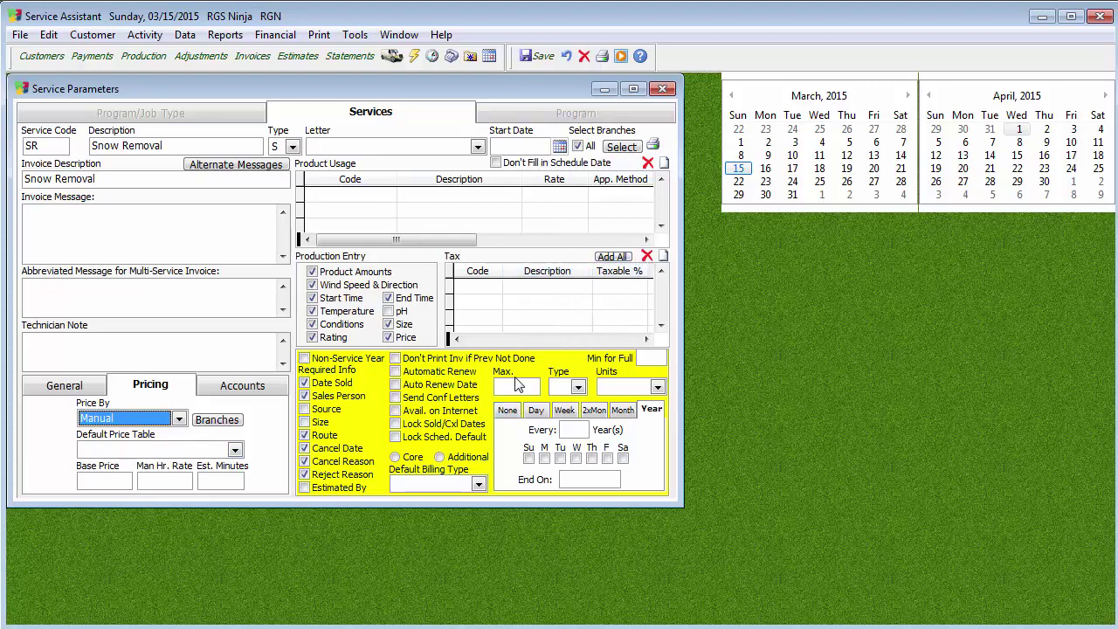
left_click(479, 485)
left_click(466, 529)
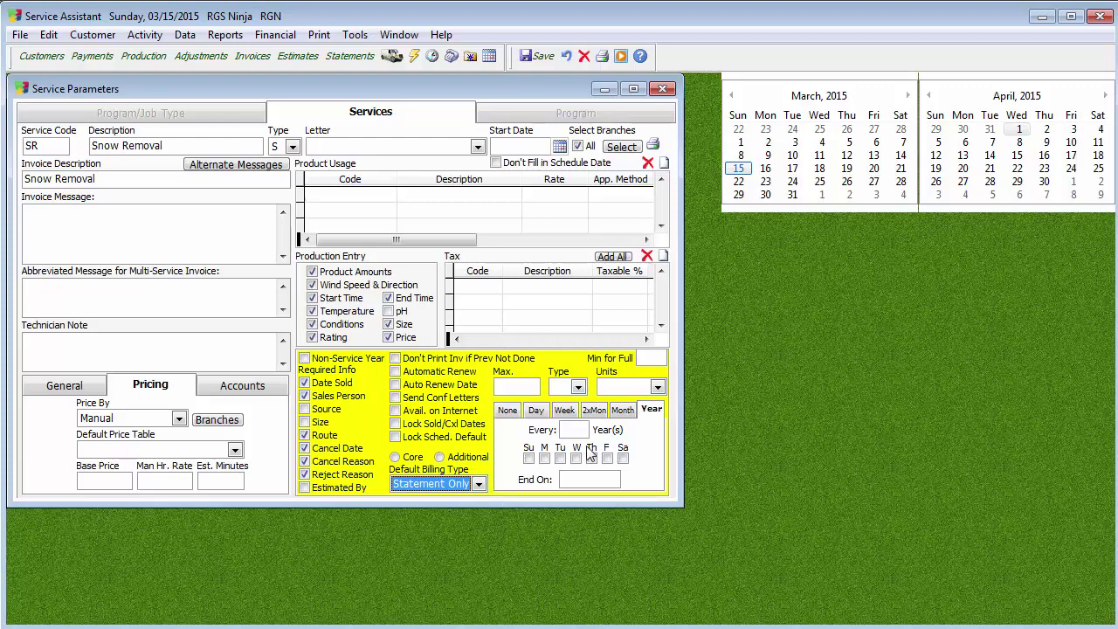
Set the service's maximum to 100 and enable Auto Renew Date
left_click(528, 385)
double_click(527, 385)
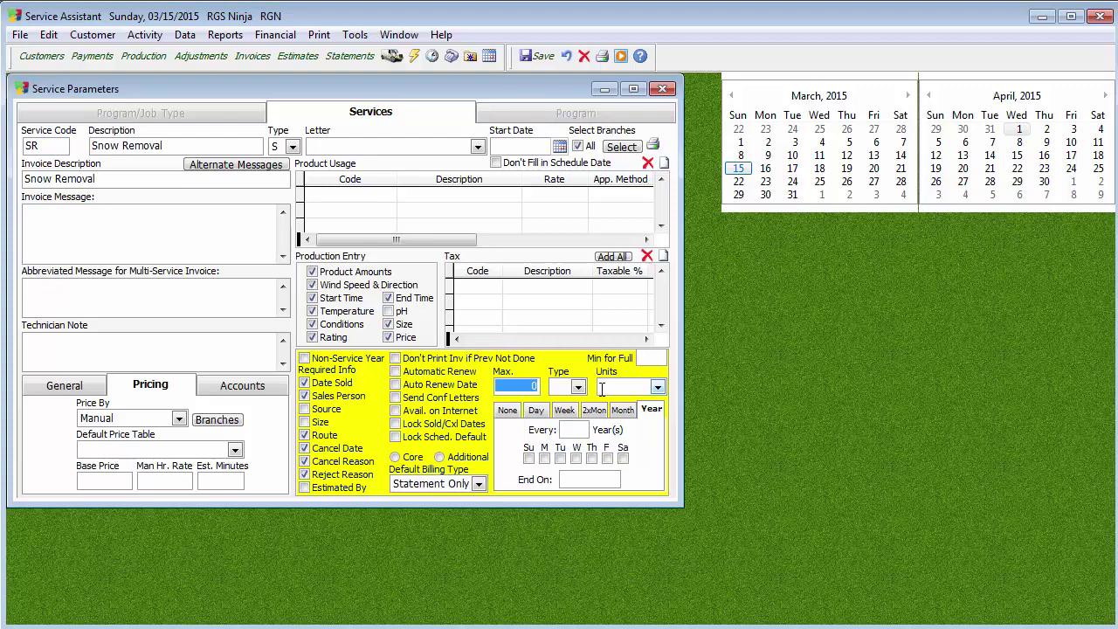
type("100")
key("Tab")
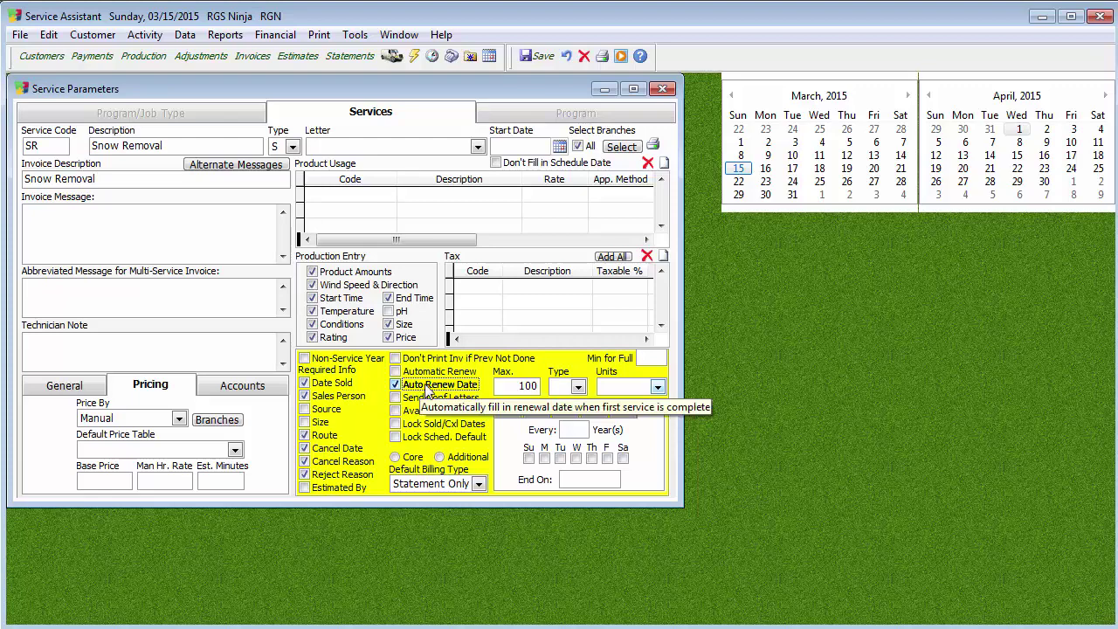
left_click(395, 385)
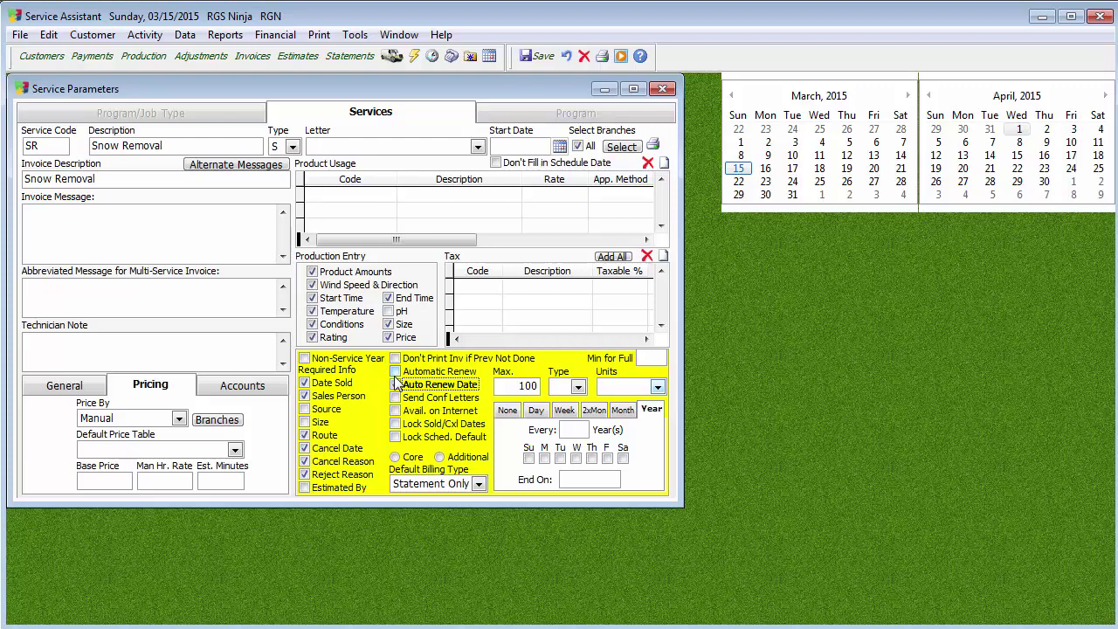
left_click(396, 384)
Examine the service renewals list with every program deselected, first for regular services and then for the Non-Service Year, and close it
left_click(345, 36)
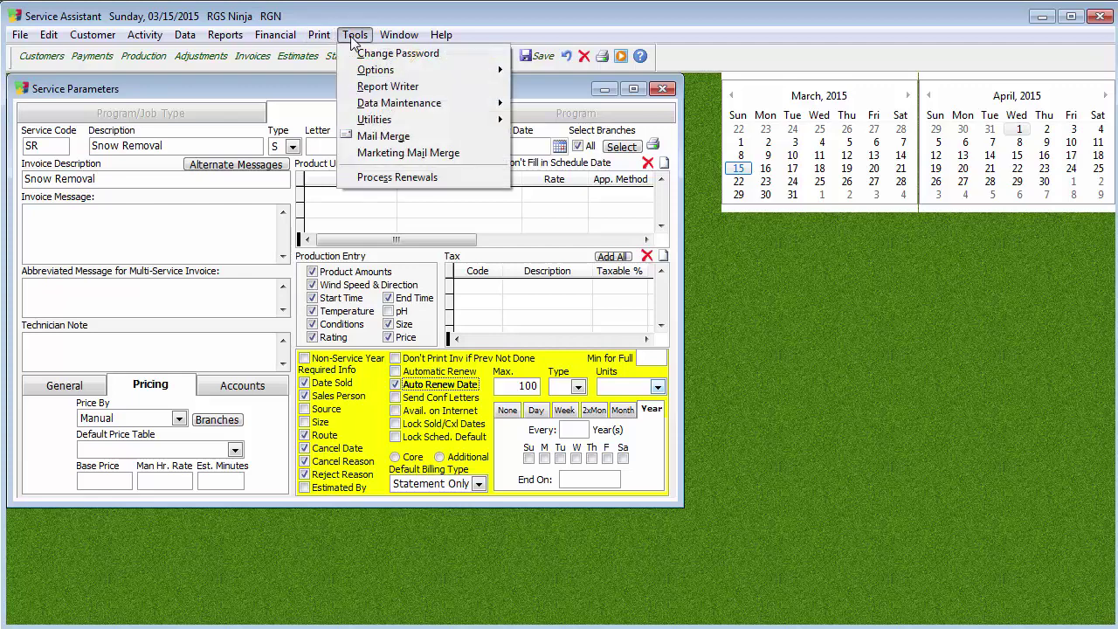
left_click(384, 178)
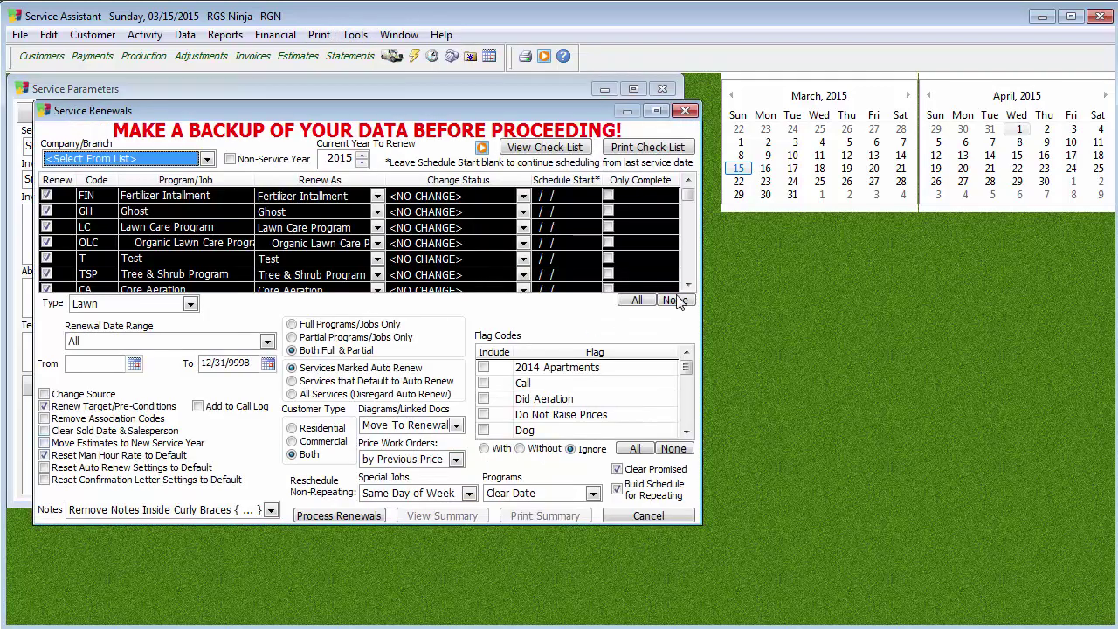
left_click(674, 300)
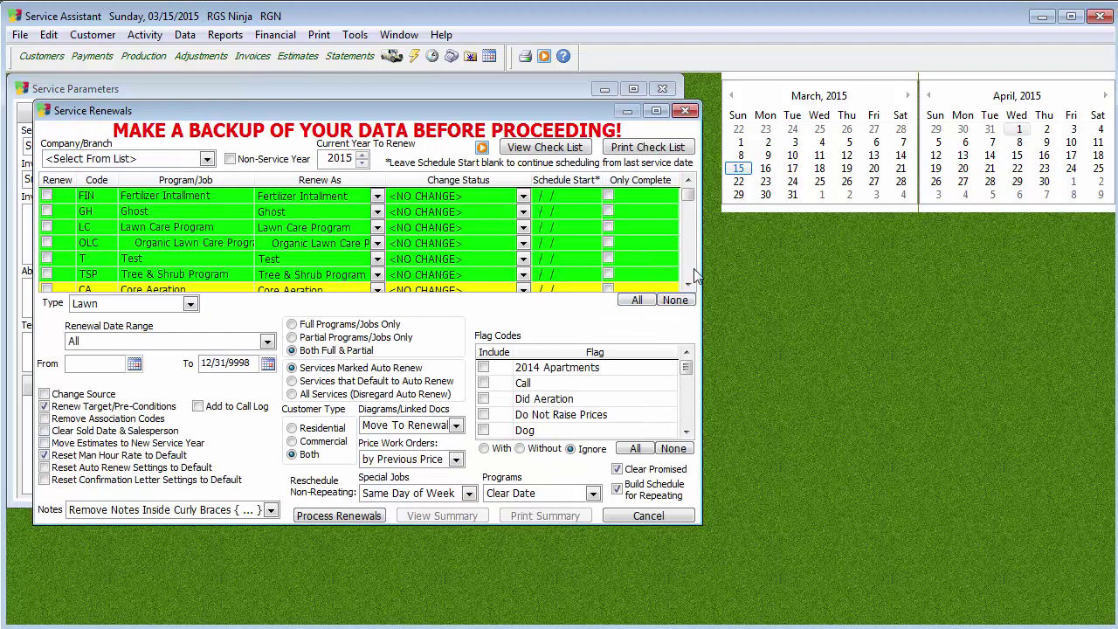
scroll(696, 276, "down", 3)
scroll(696, 276, "down", 6)
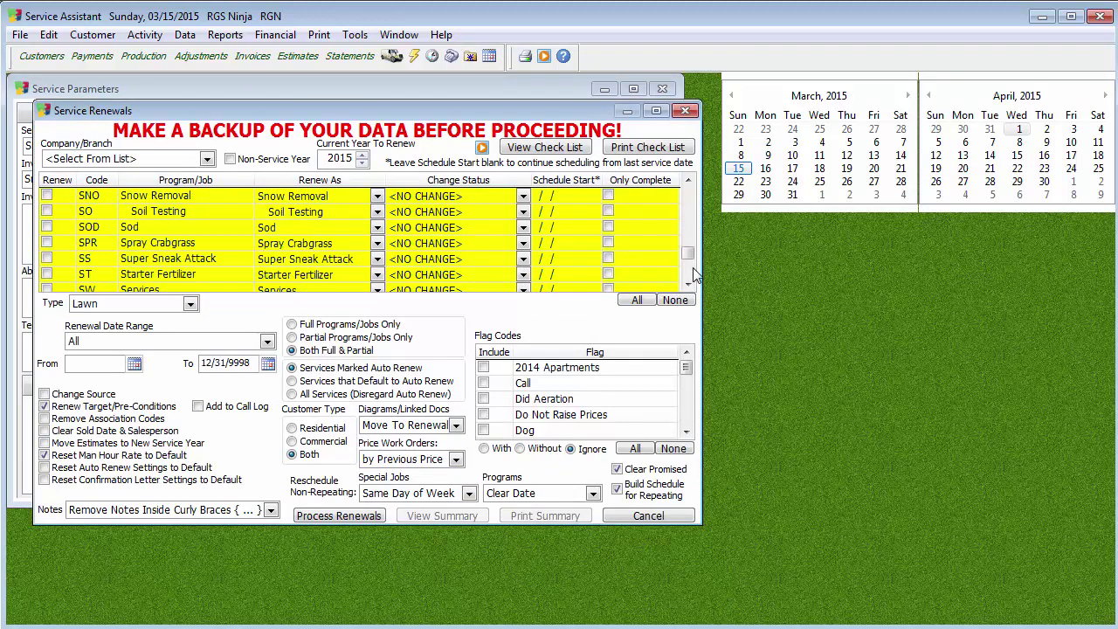
scroll(129, 246, "down", 2)
scroll(125, 249, "up", 2)
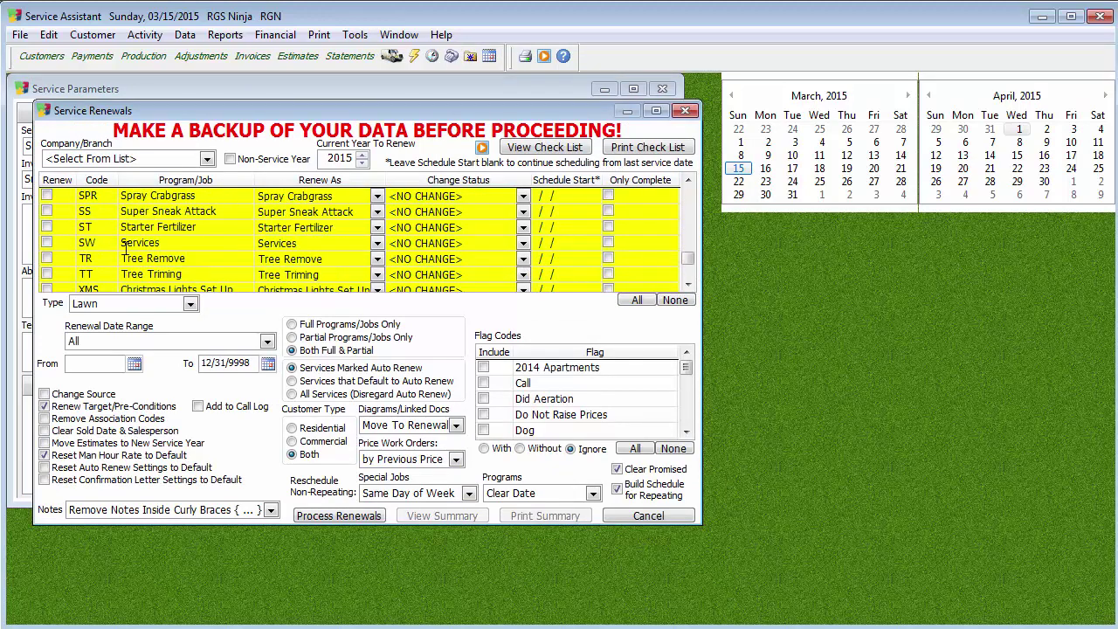
scroll(125, 249, "up", 1)
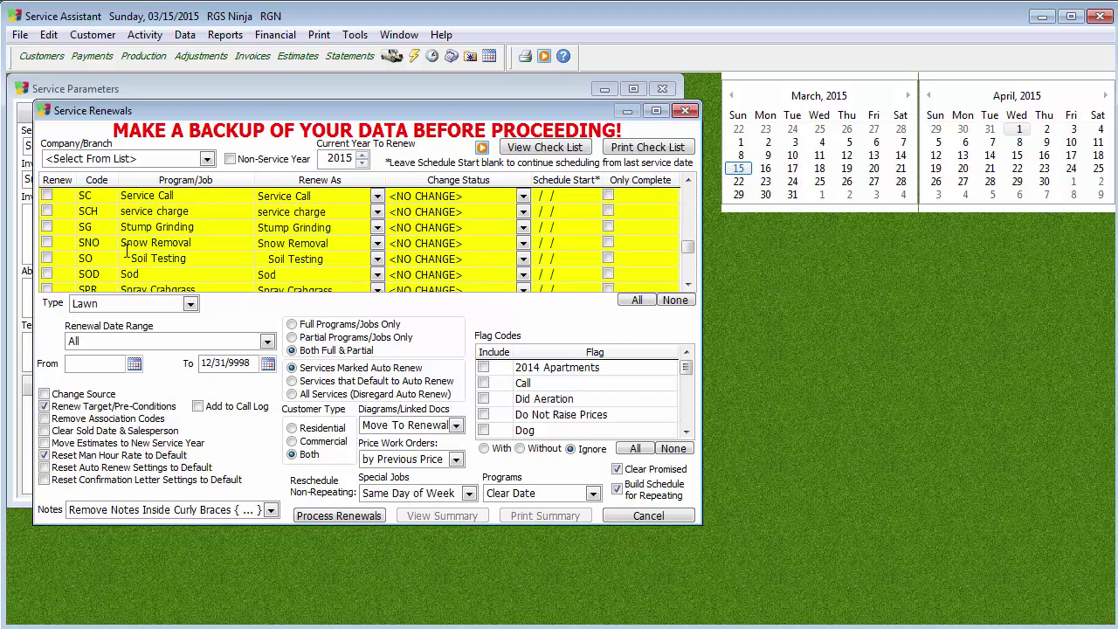
scroll(127, 253, "down", 1)
left_click(252, 159)
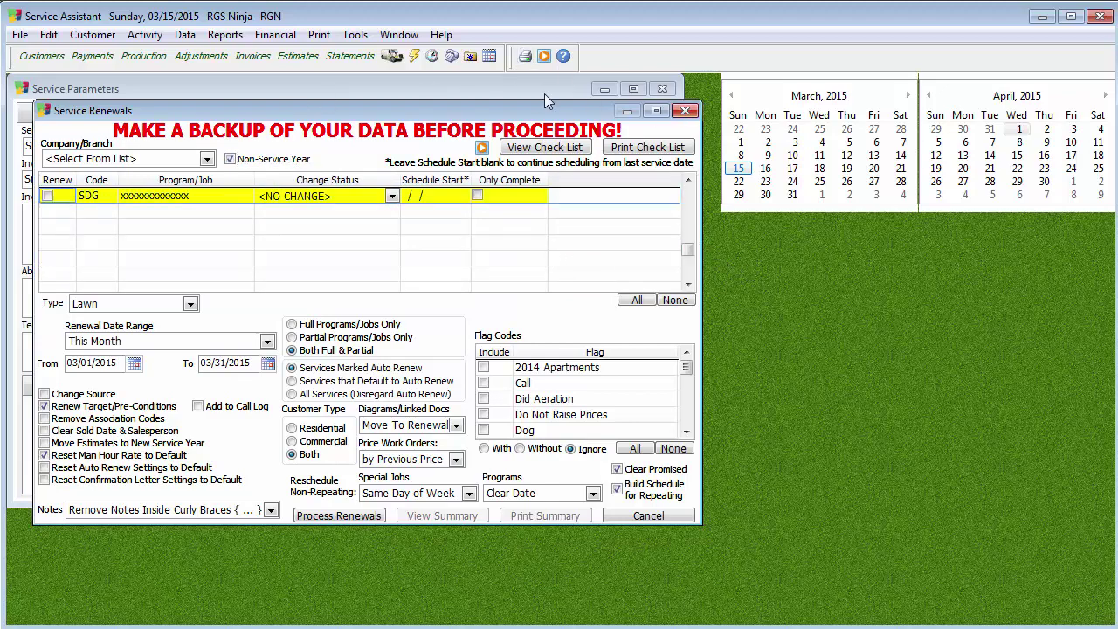
left_click(686, 110)
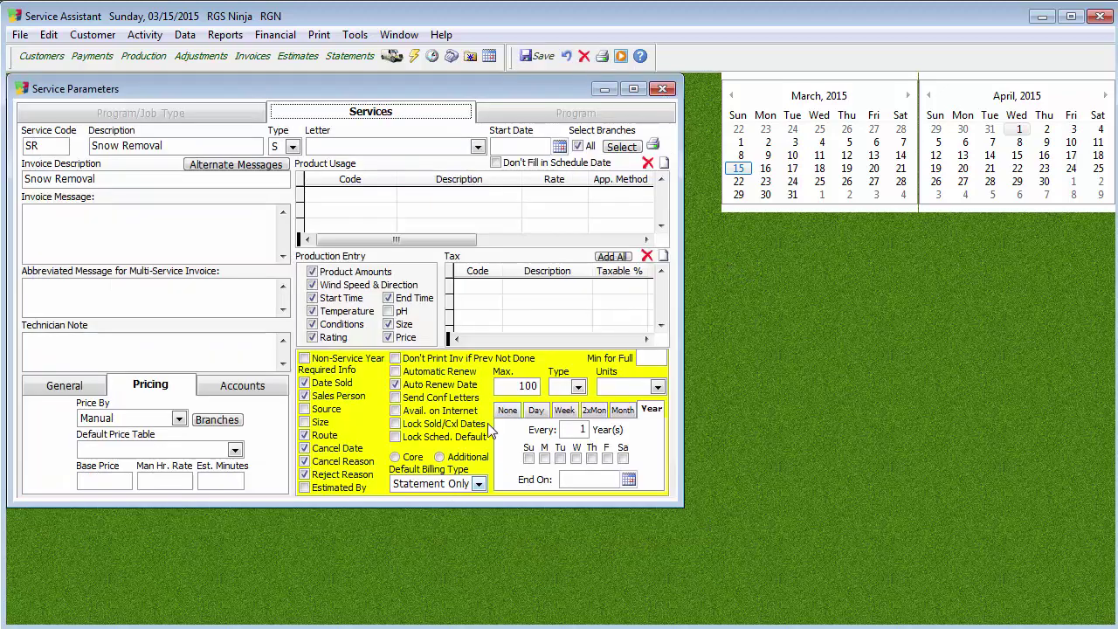
Set the type beside the maximum to Special Job and leave the units blank
left_click(580, 387)
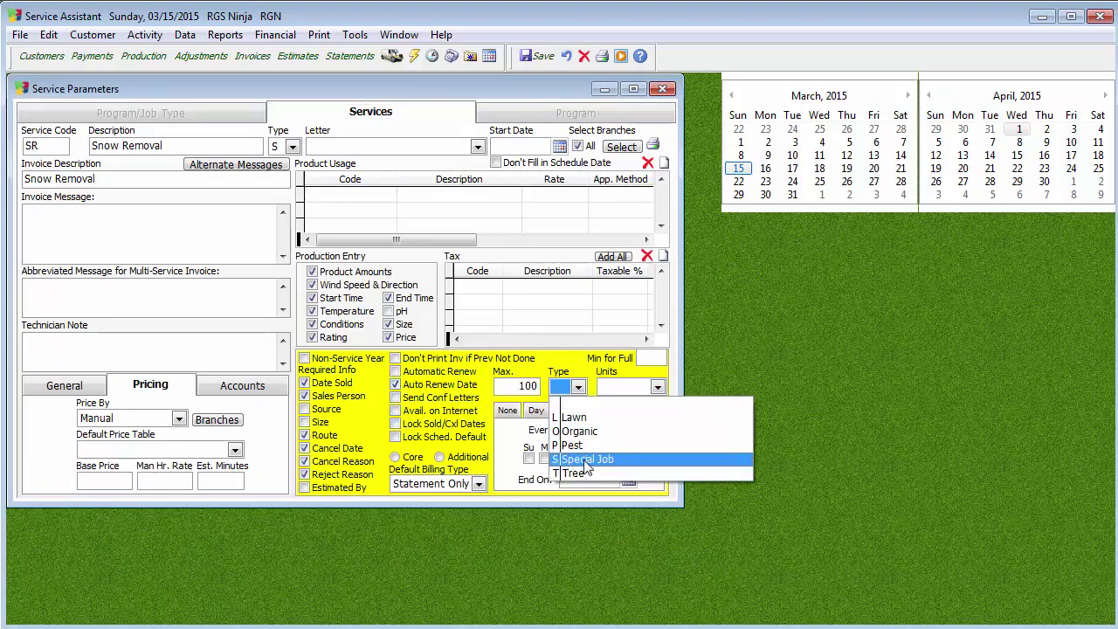
left_click(587, 459)
left_click(657, 387)
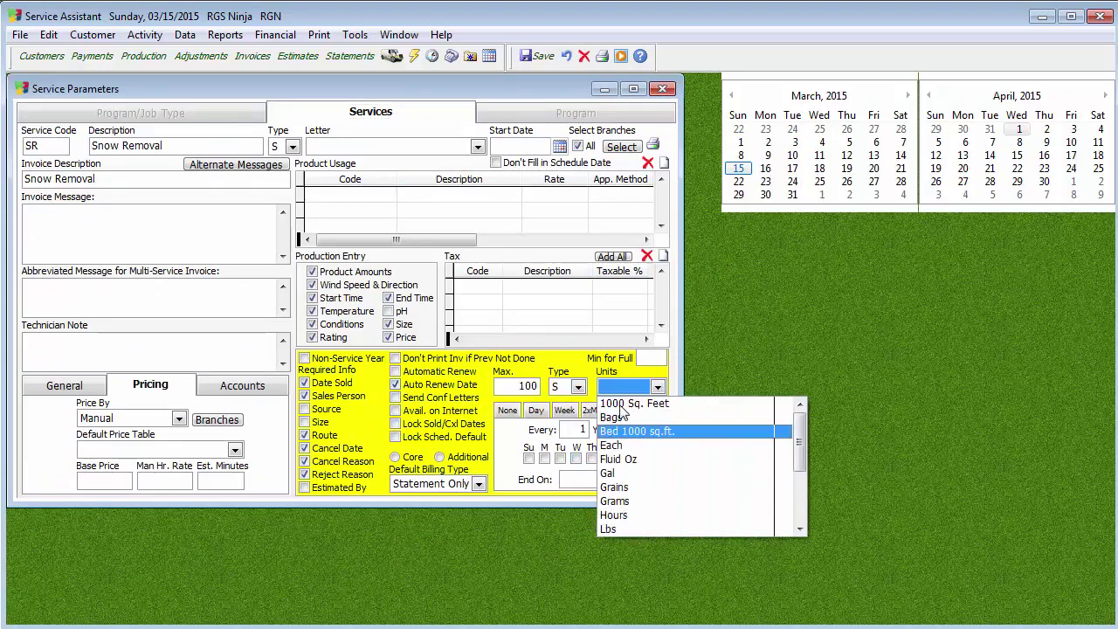
left_click(646, 384)
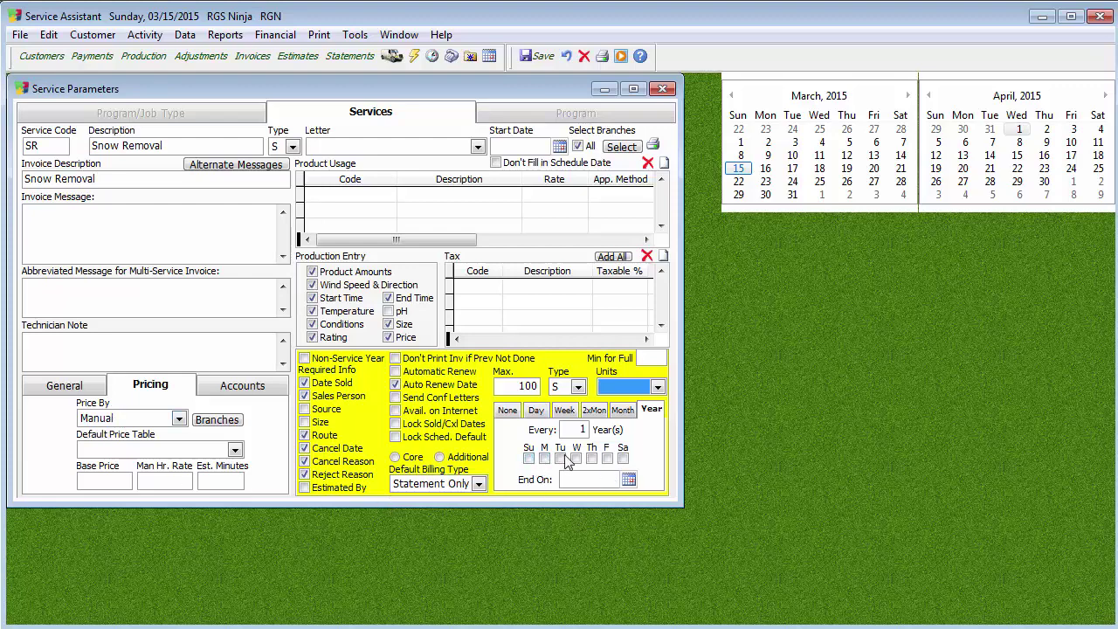
Set the service to repeat by day and allow all seven weekdays, Sunday through Saturday
left_click(535, 412)
left_click(528, 458)
left_click(544, 458)
left_click(560, 459)
left_click(576, 458)
left_click(591, 458)
left_click(607, 458)
left_click(623, 458)
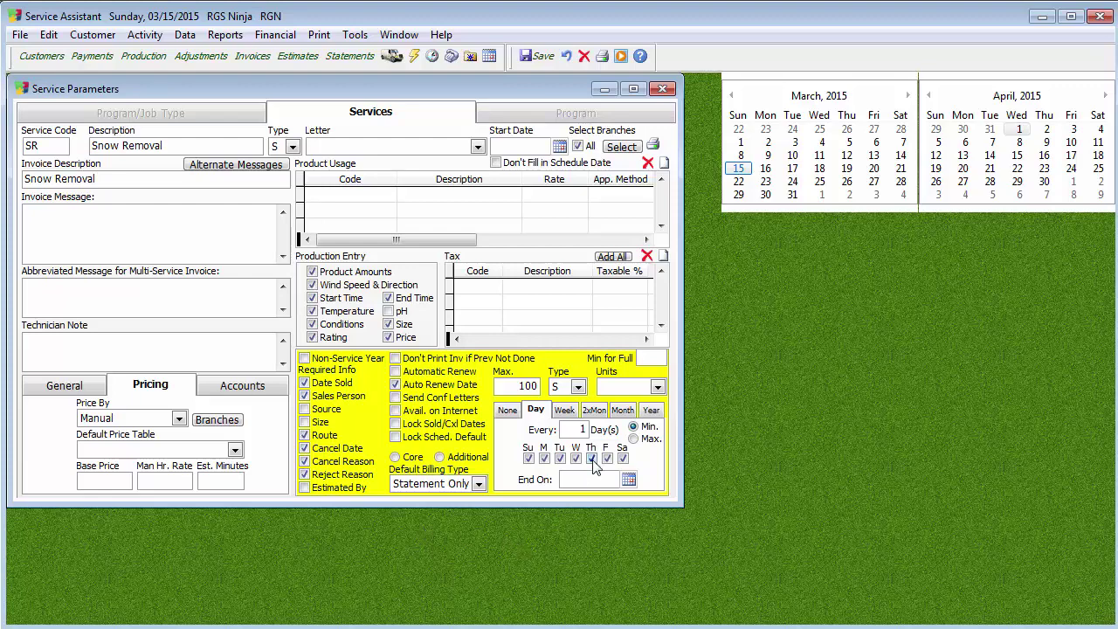
Mark the Snow Removal service as Non-Service Year and save it
left_click(574, 481)
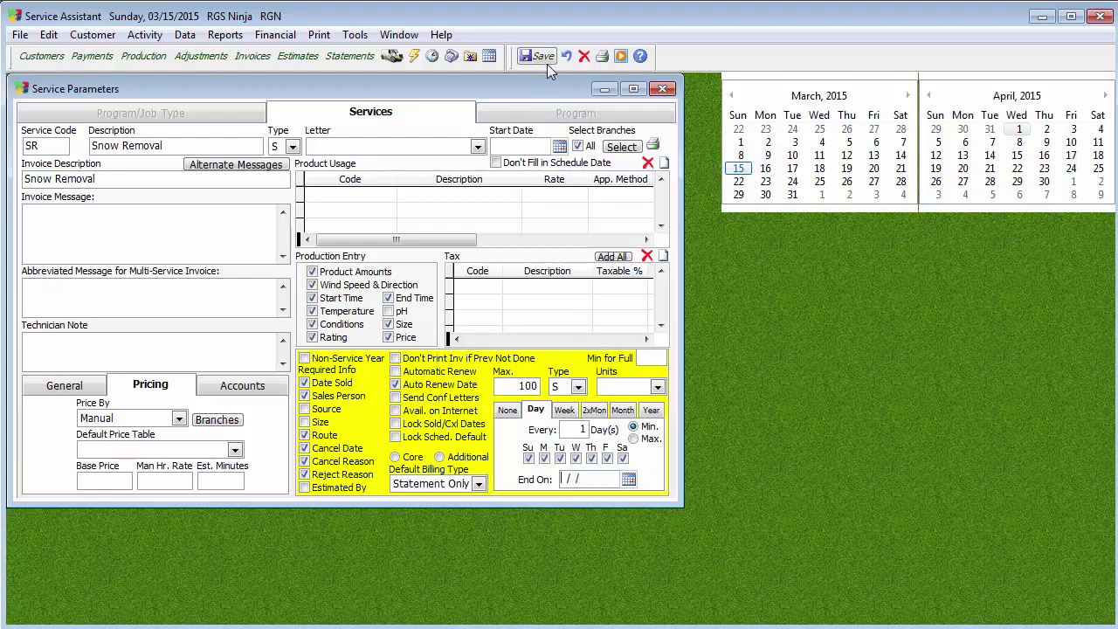
left_click(304, 358)
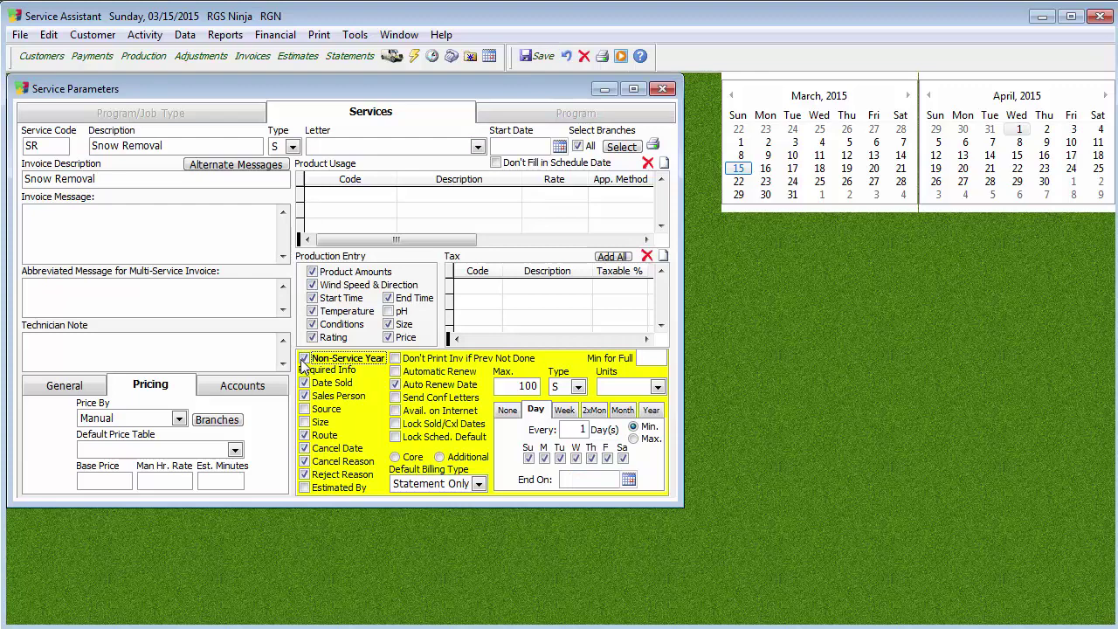
left_click(537, 56)
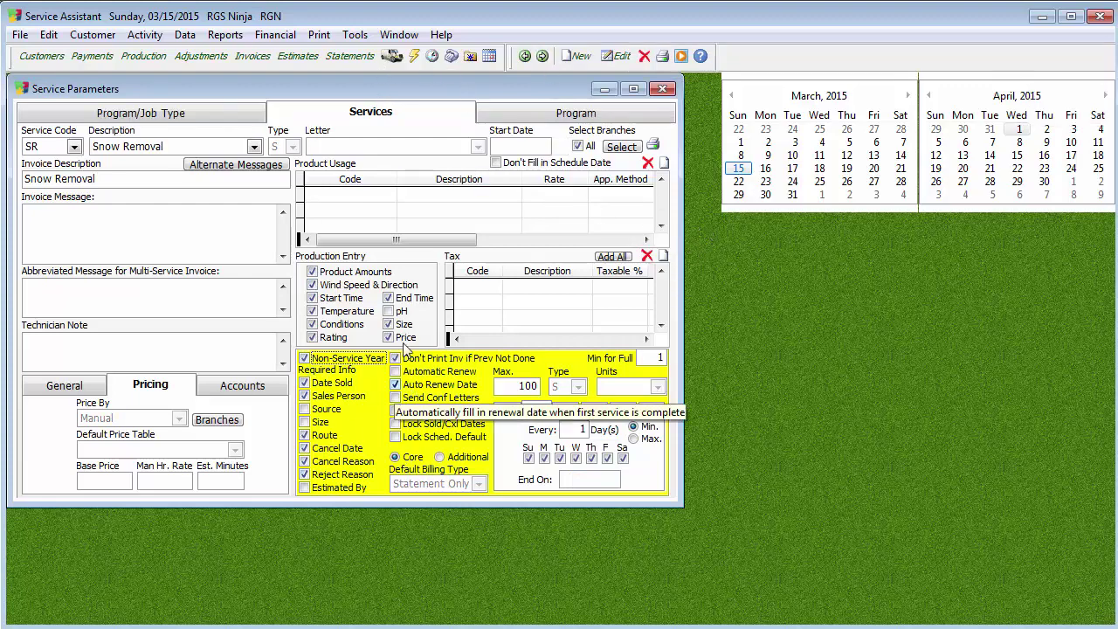
Open the service renewals again and restrict the list to Non-Service Year services
left_click(355, 35)
left_click(397, 177)
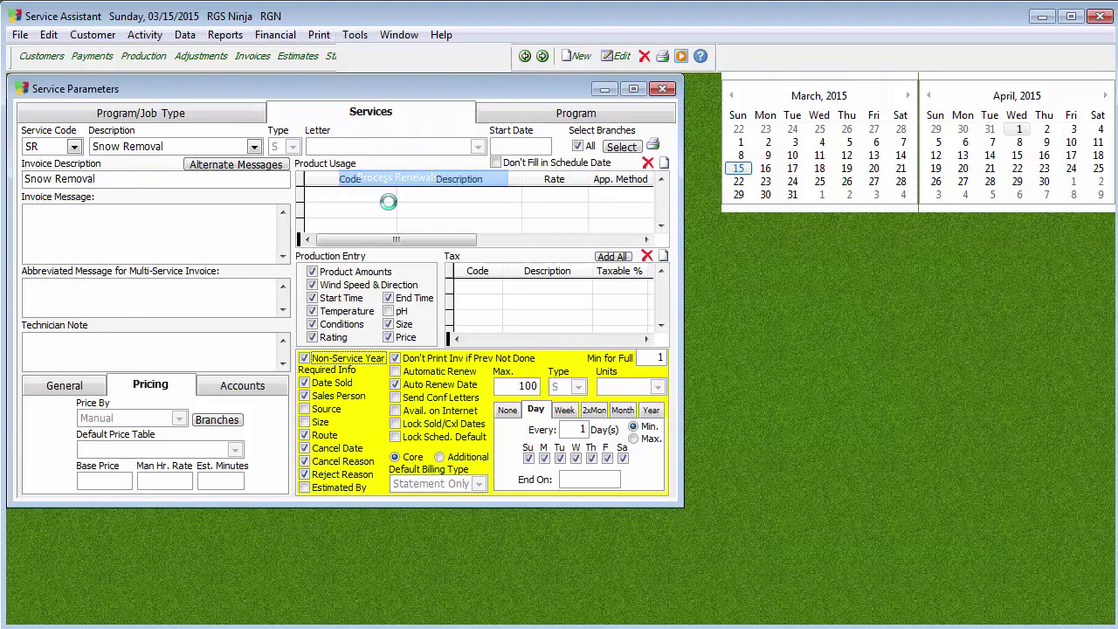
left_click(259, 163)
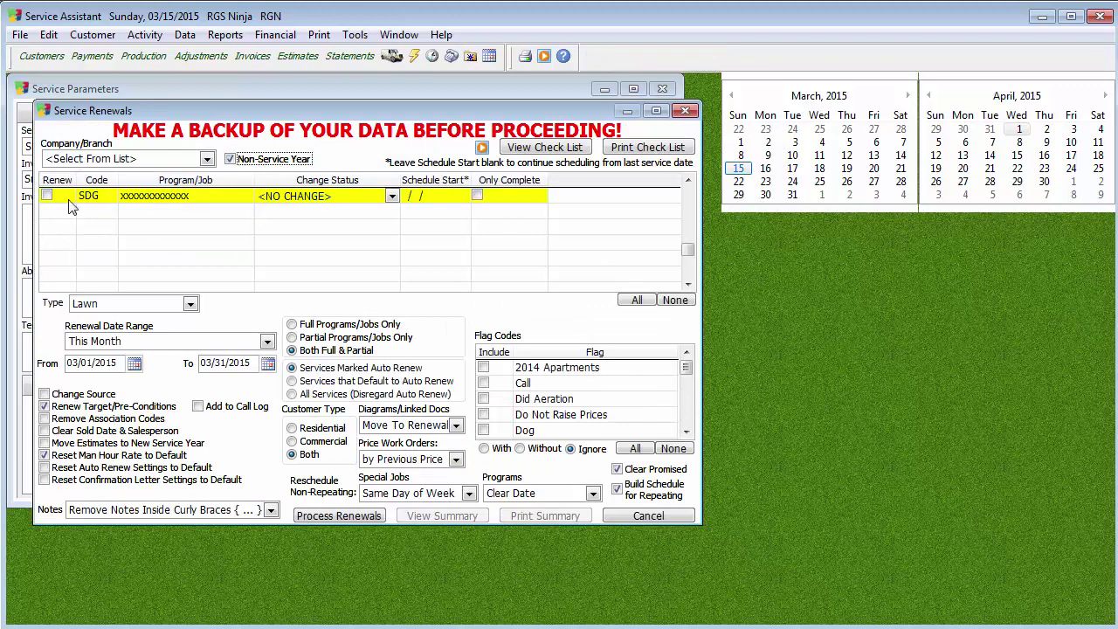
Close the service parameters, reopen the service renewals, filter to Non-Service Year, mark Snow Removal (SR) for renewal and leave without processing
left_click(685, 111)
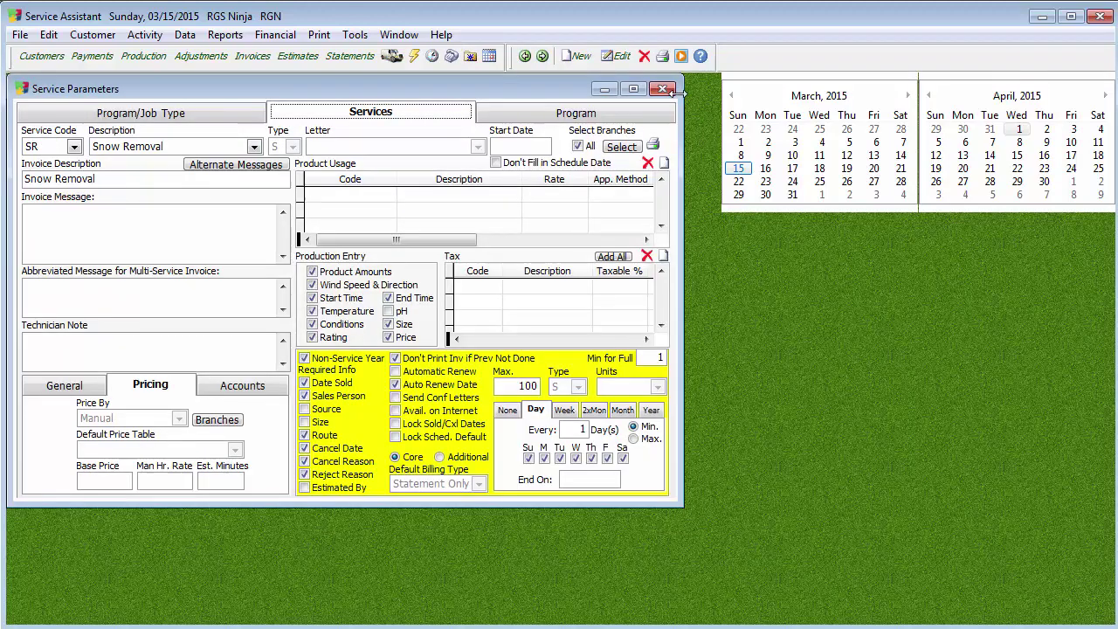
left_click(663, 88)
left_click(353, 35)
left_click(420, 181)
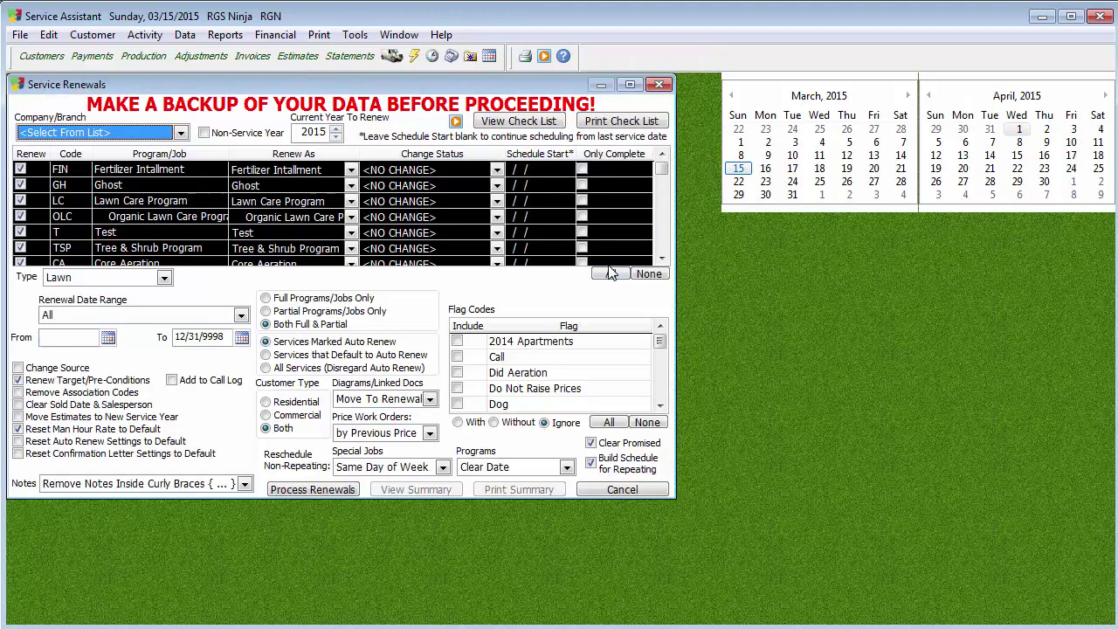
left_click(225, 135)
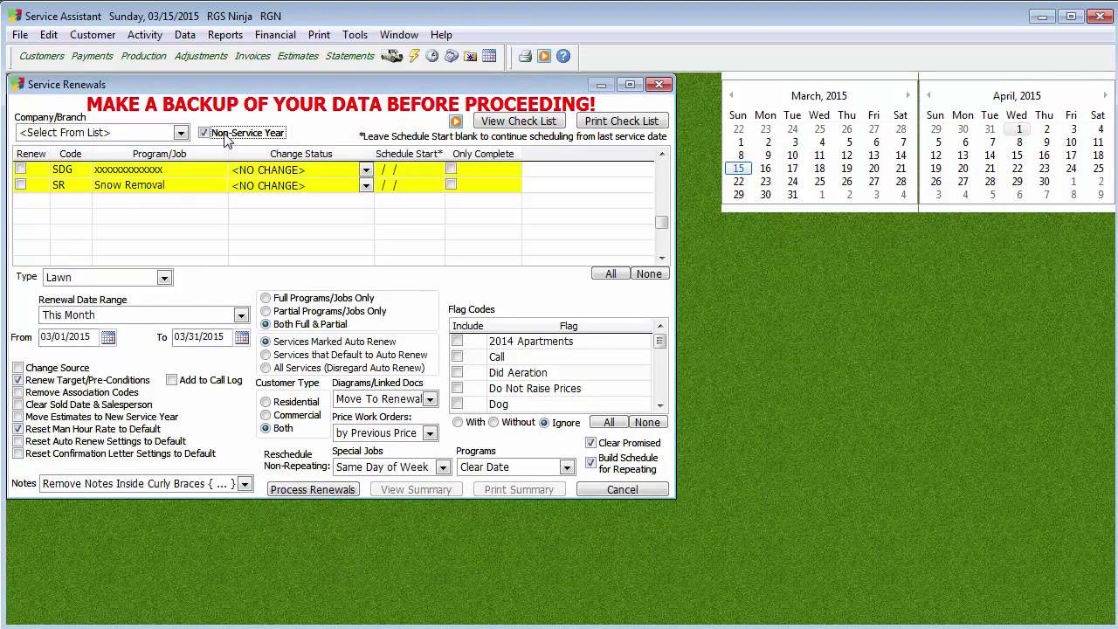
left_click(20, 184)
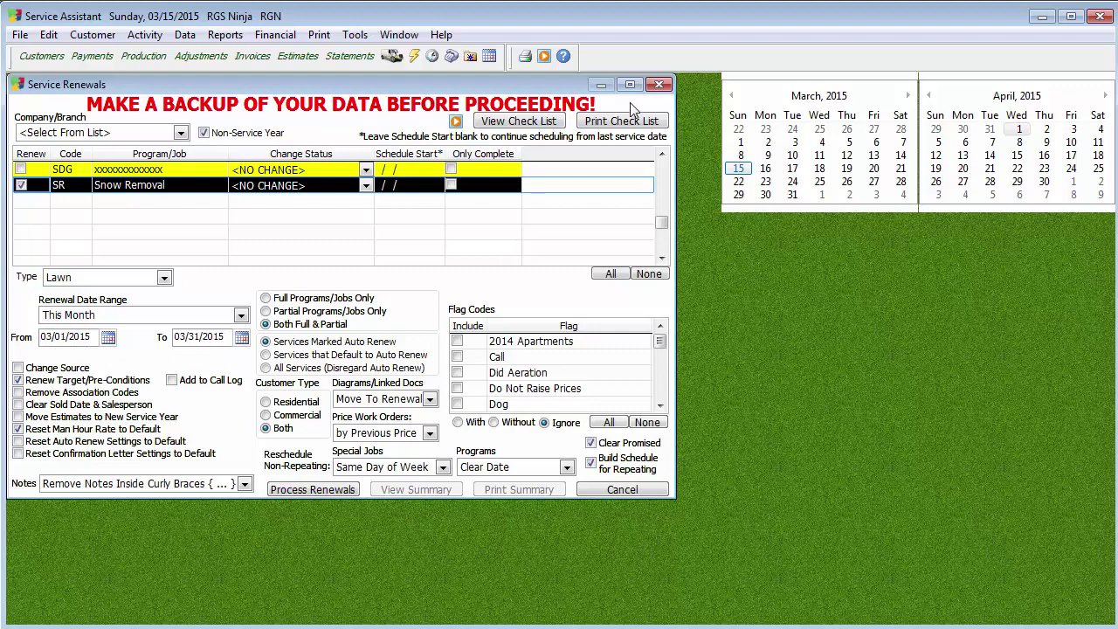
left_click(659, 84)
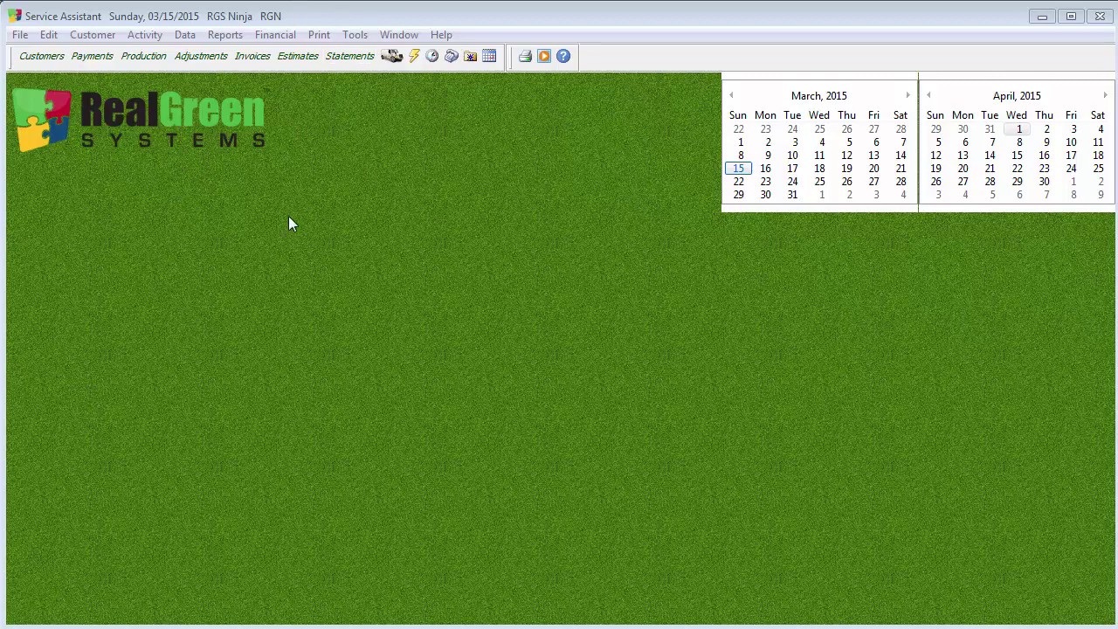
Preview the Customer List report for active customers on all routes and look through it before closing the preview
left_click(225, 35)
mouse_move(185, 35)
mouse_move(225, 54)
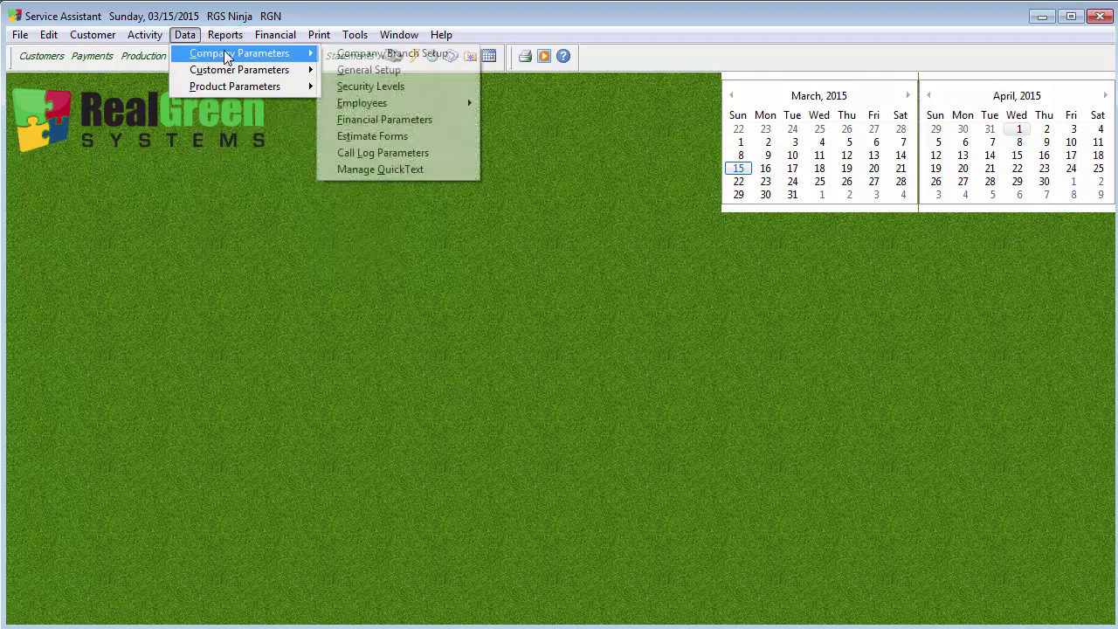
mouse_move(321, 125)
left_click(471, 119)
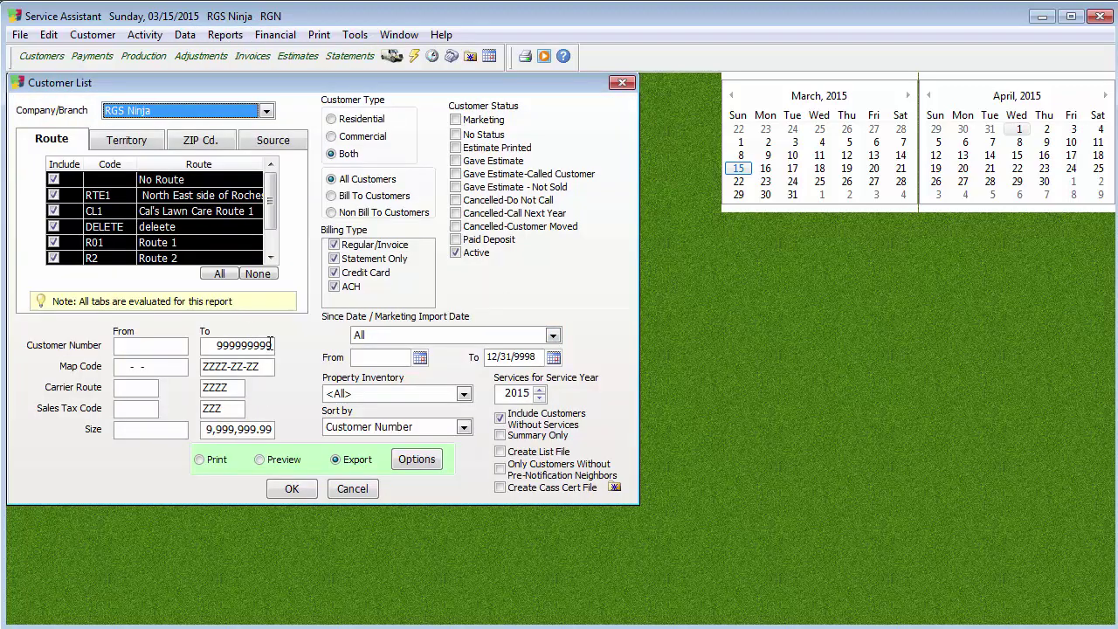
left_click(276, 463)
left_click(289, 489)
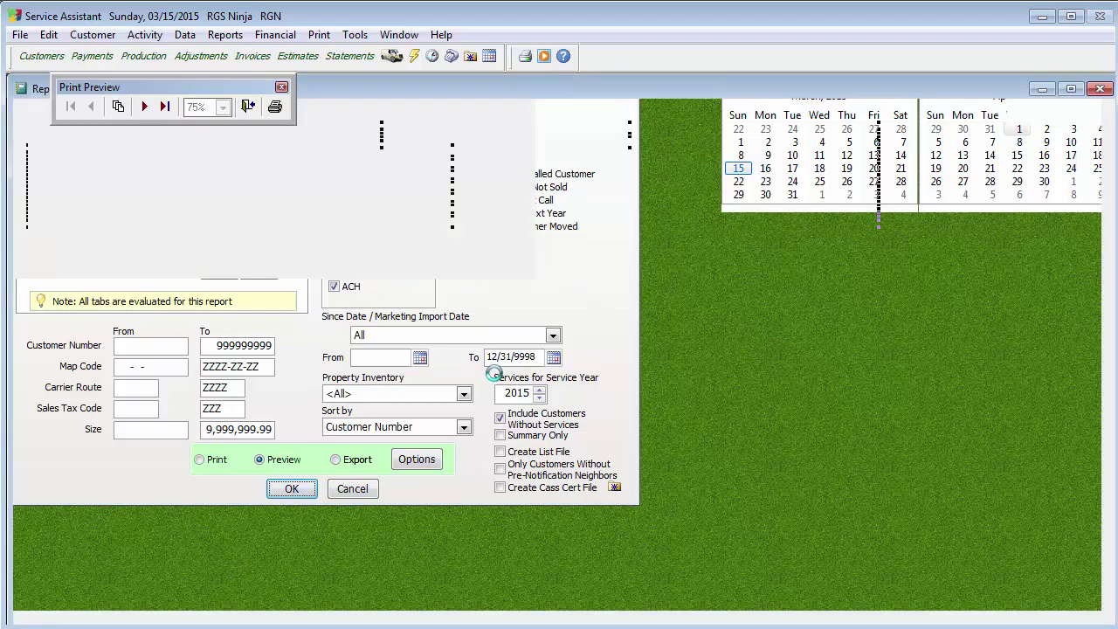
scroll(578, 350, "down", 5)
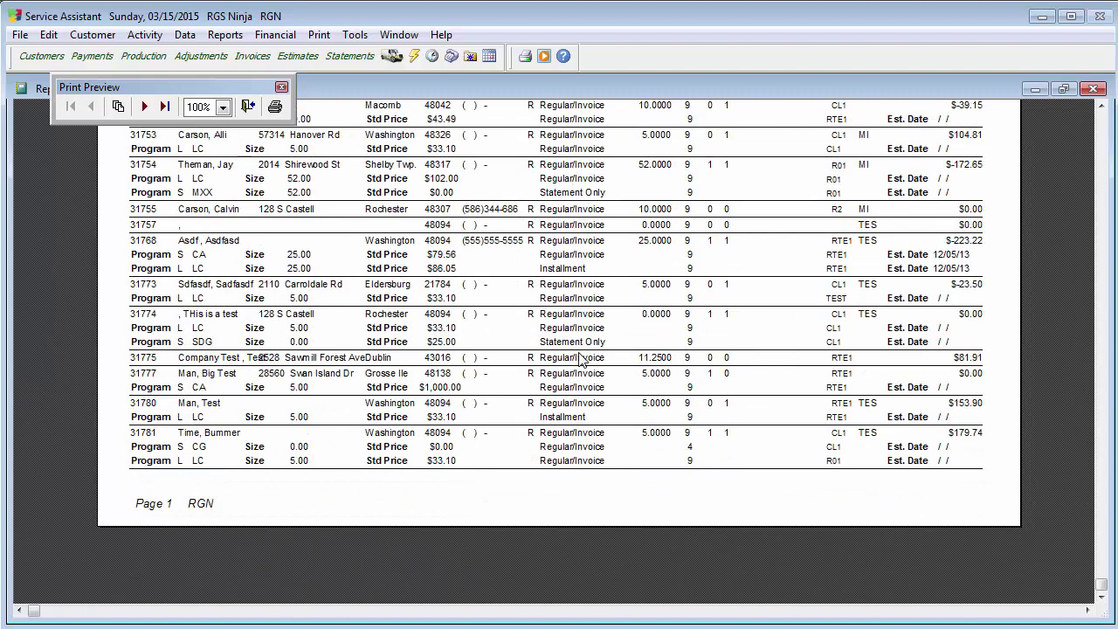
left_click(249, 105)
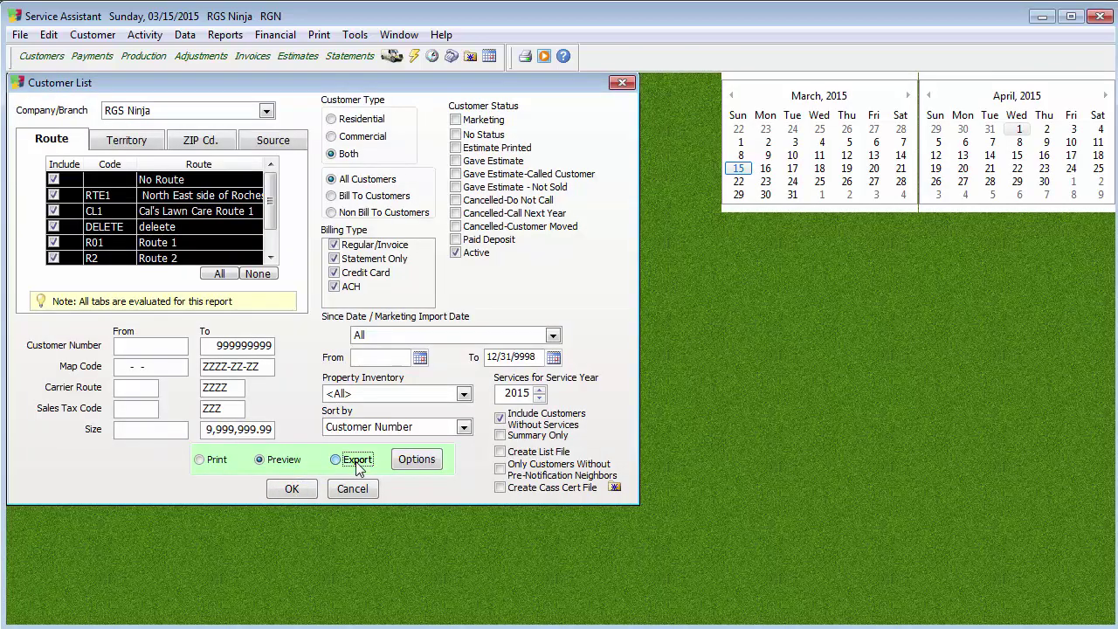
Export the customer list using the Customer Search Screen export type
left_click(355, 461)
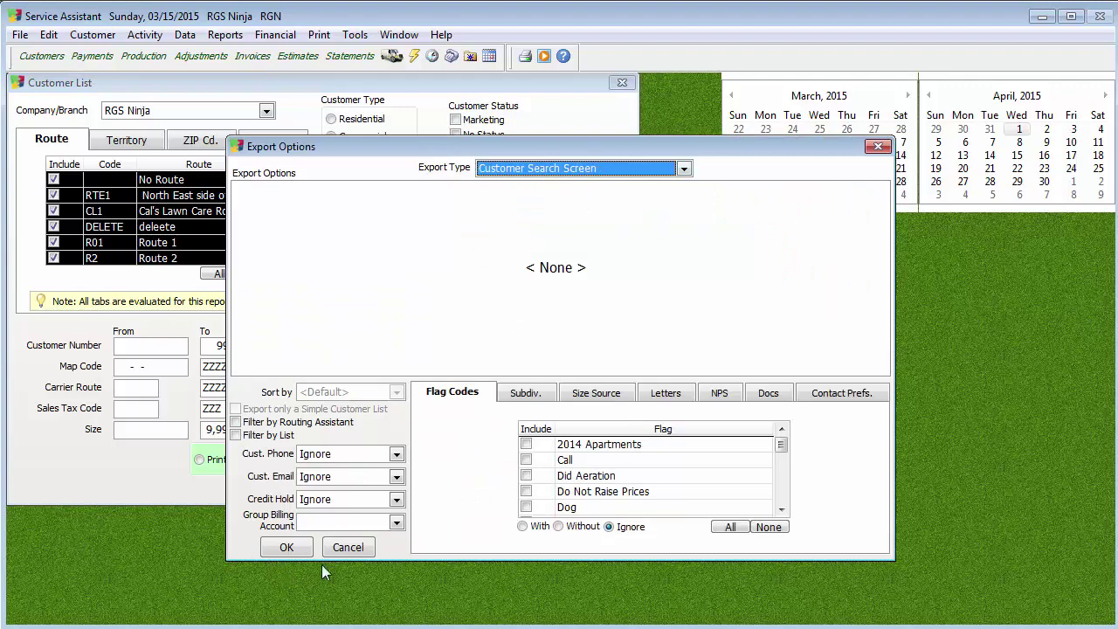
left_click(309, 543)
left_click(292, 489)
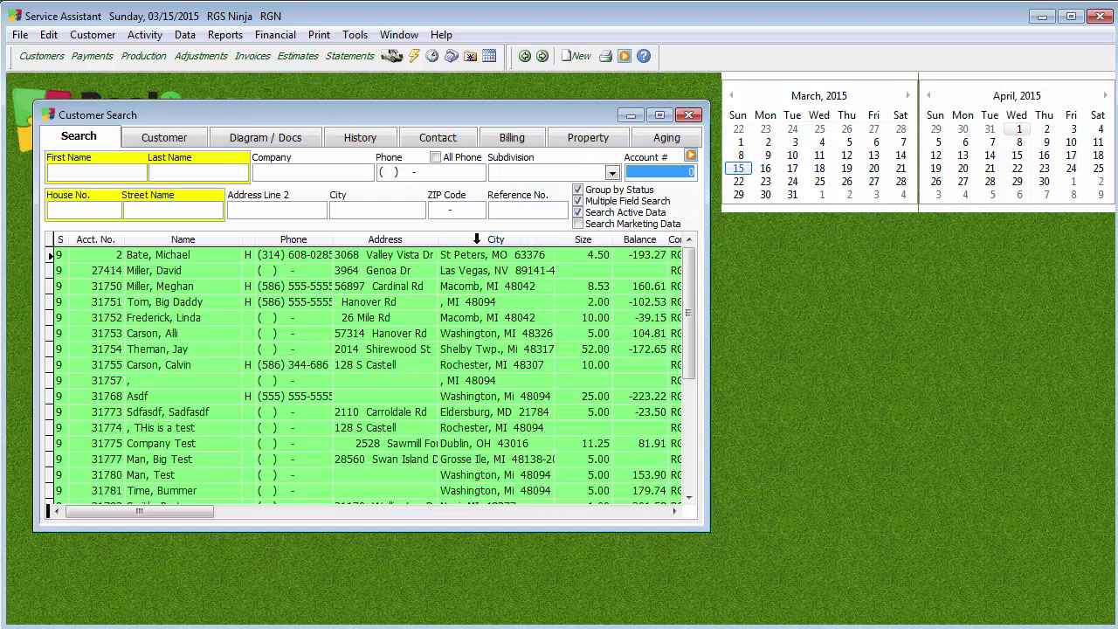
Sort the exported customers by city and open the record of the "THis is a test" customer in Rochester
left_click(480, 238)
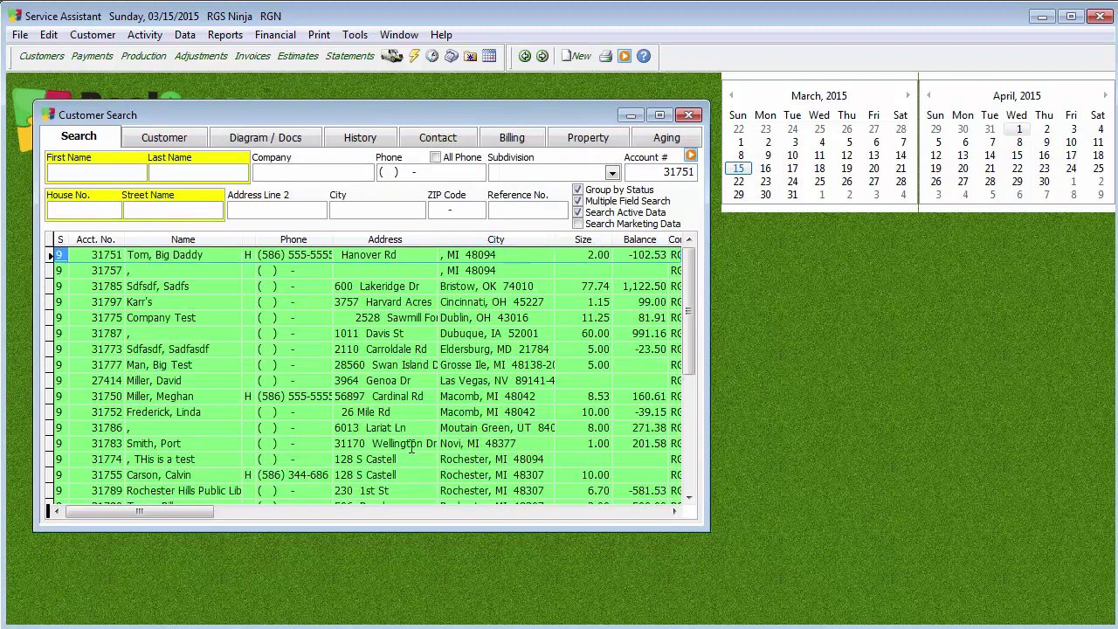
scroll(438, 465, "down", 1)
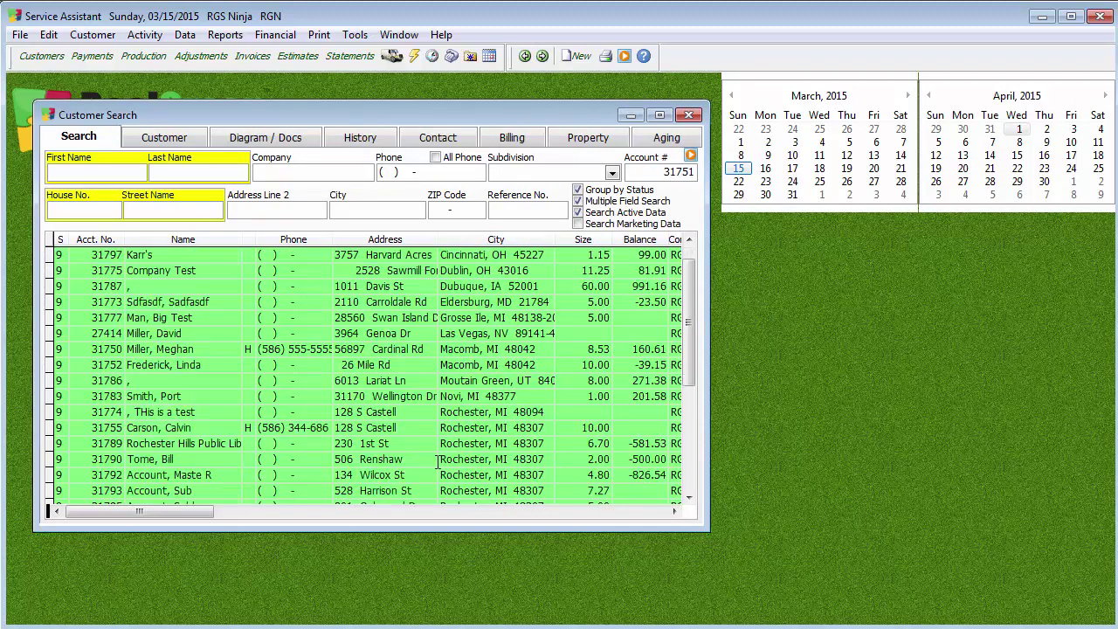
double_click(376, 411)
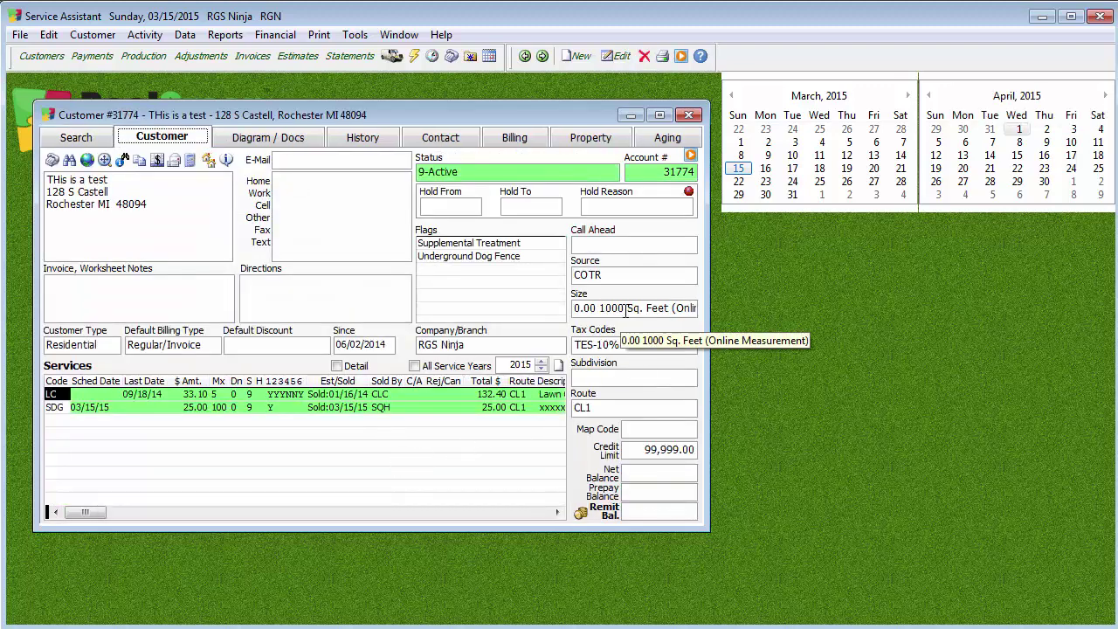
Add a special job to the customer's services with the job code SR, Snow Removal
left_click(559, 366)
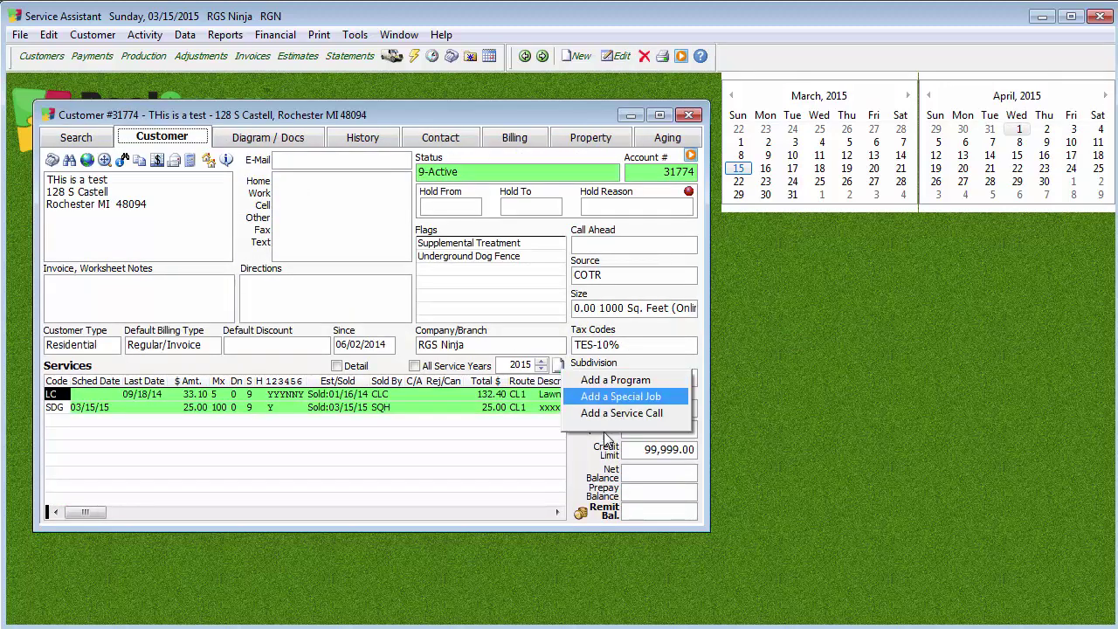
left_click(658, 395)
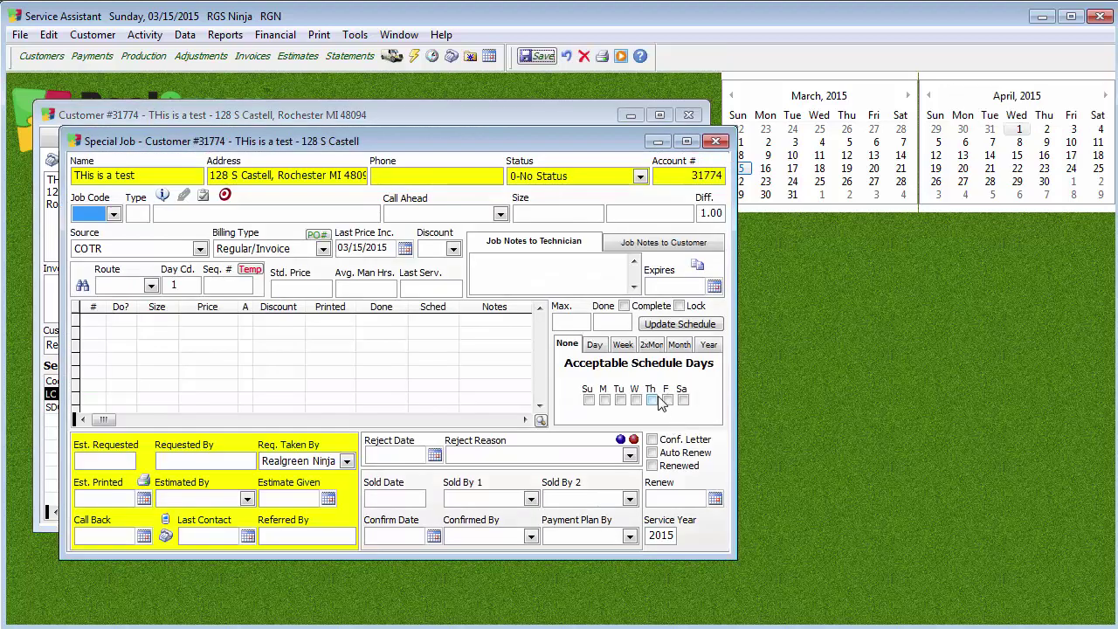
left_click(114, 214)
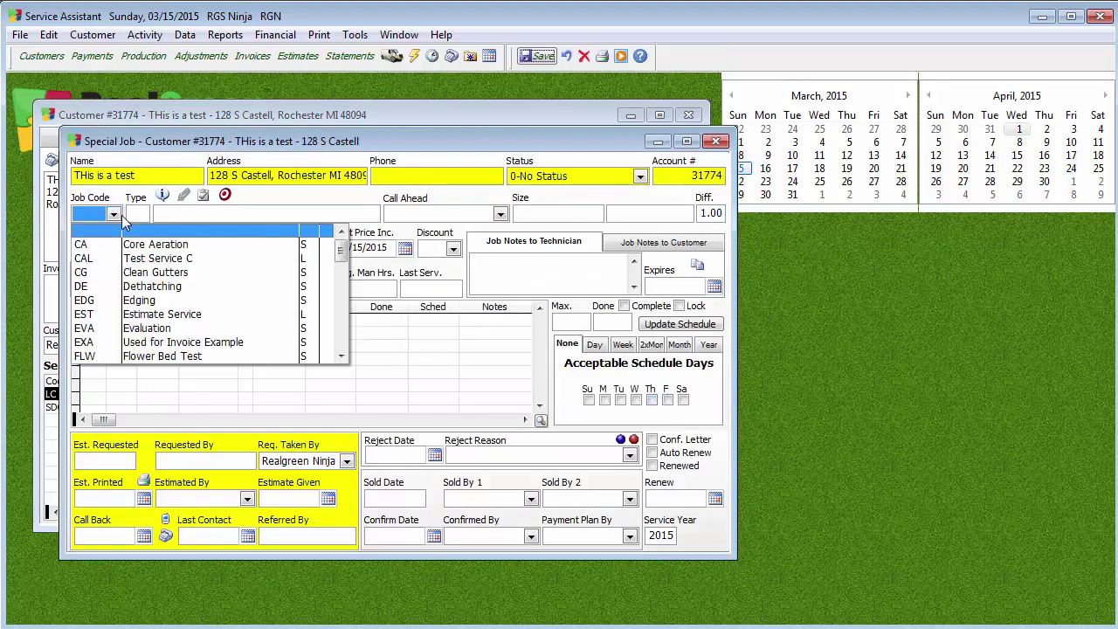
left_click(344, 332)
left_click(343, 332)
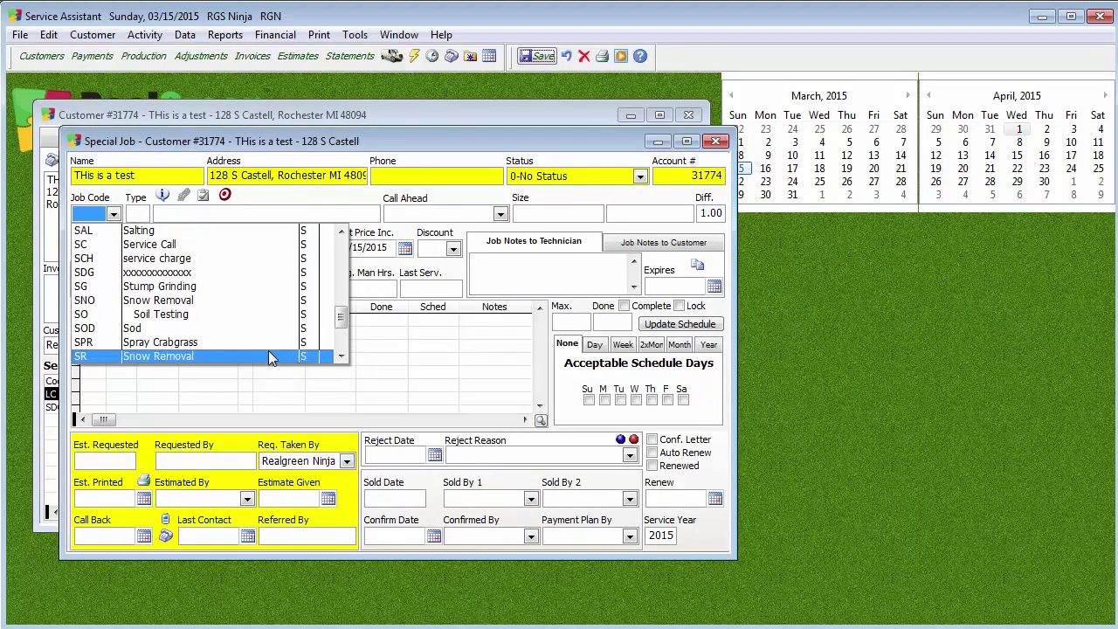
left_click(140, 355)
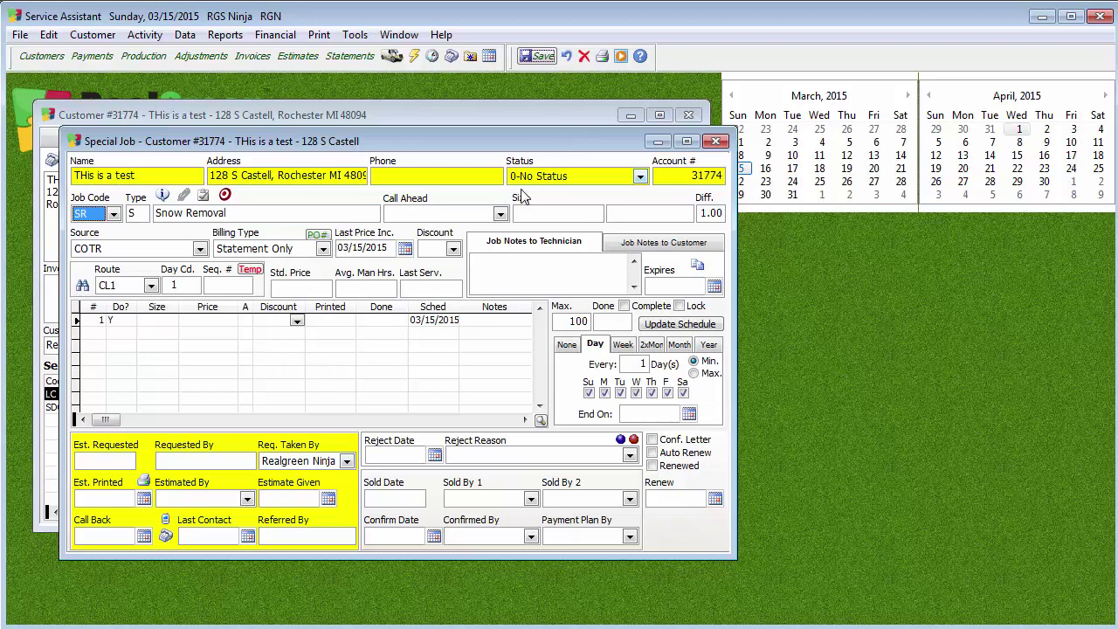
Set the special job's status to 9-Active and its standard price to 50.00
left_click(572, 179)
left_click(533, 318)
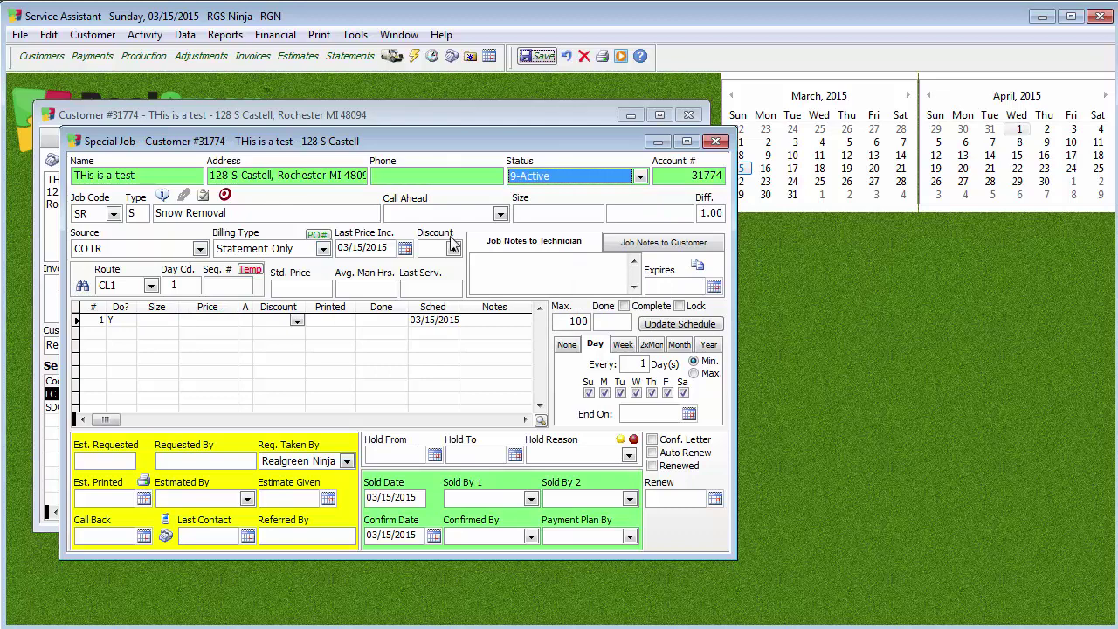
left_click(299, 287)
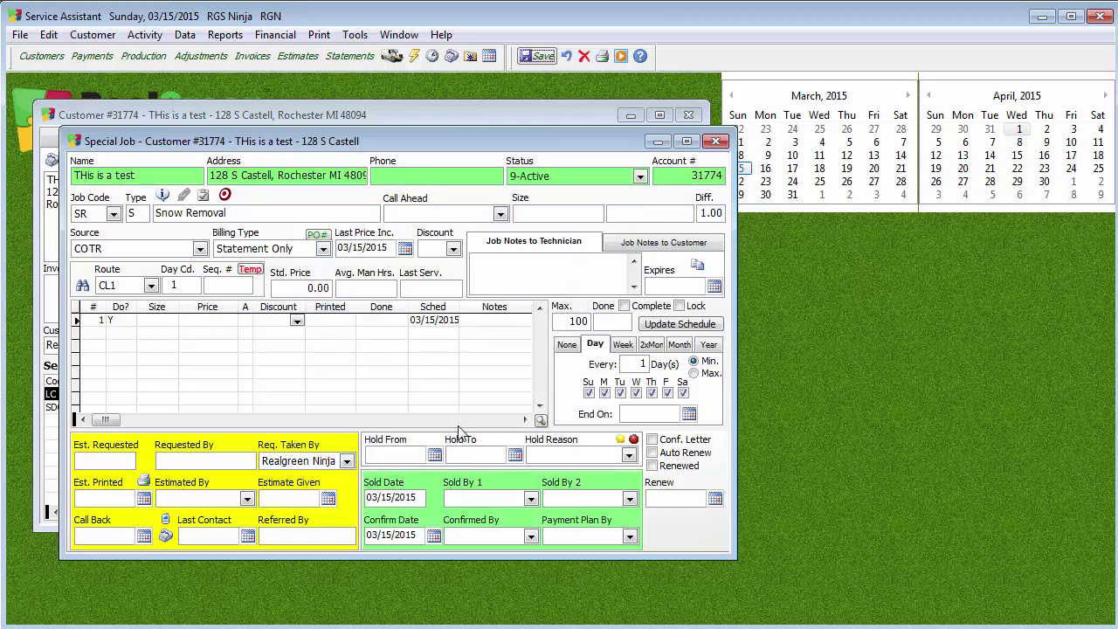
type("50")
key("Tab")
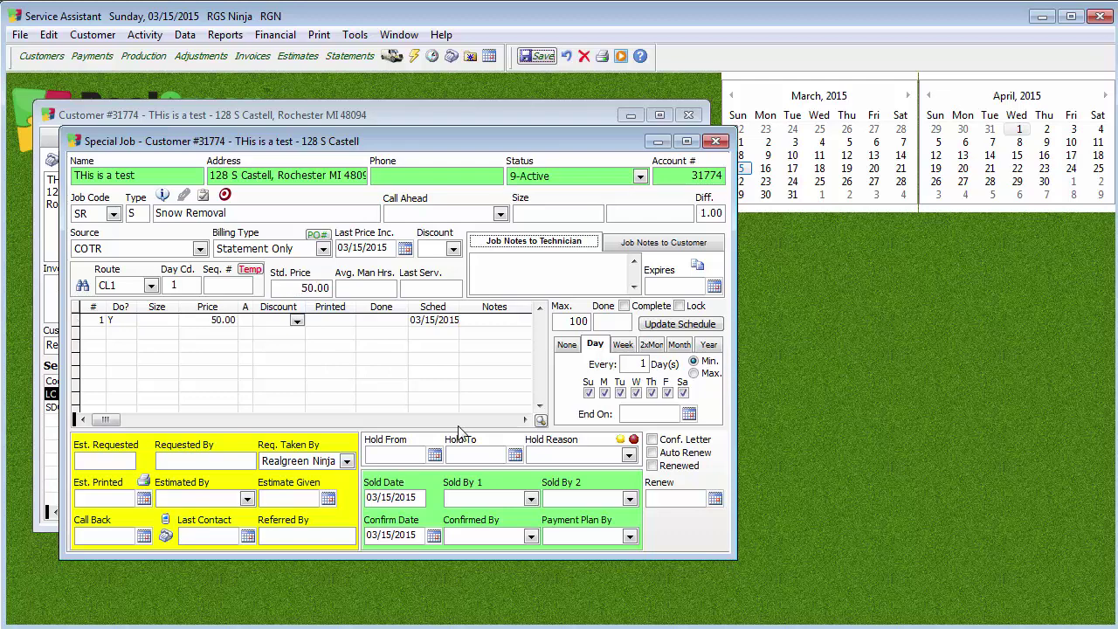
Assign the first salesperson under Sold By 1, save the Snow Removal job and close it
left_click(511, 495)
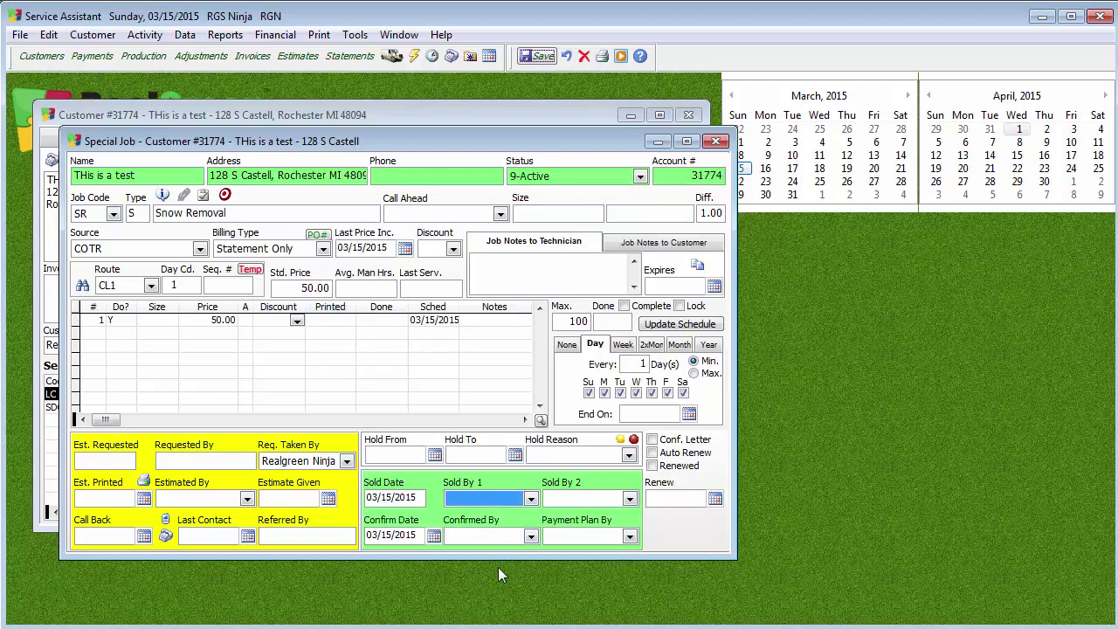
left_click(530, 498)
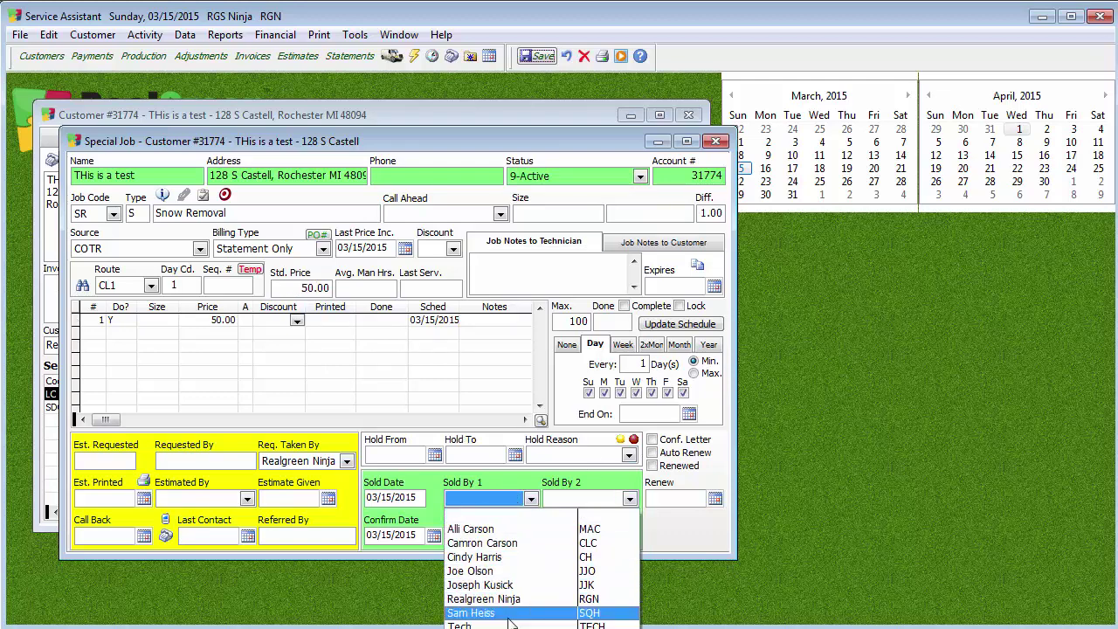
left_click(505, 615)
left_click(539, 56)
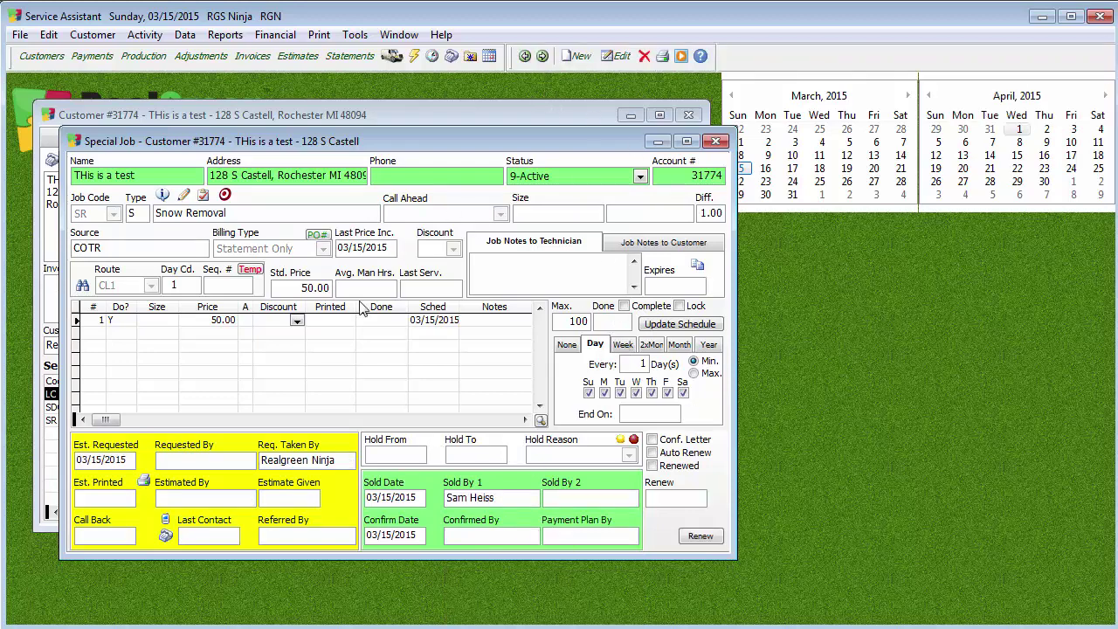
left_click(716, 141)
Move on to the next customer in the exported list and close the customer record
left_click(542, 56)
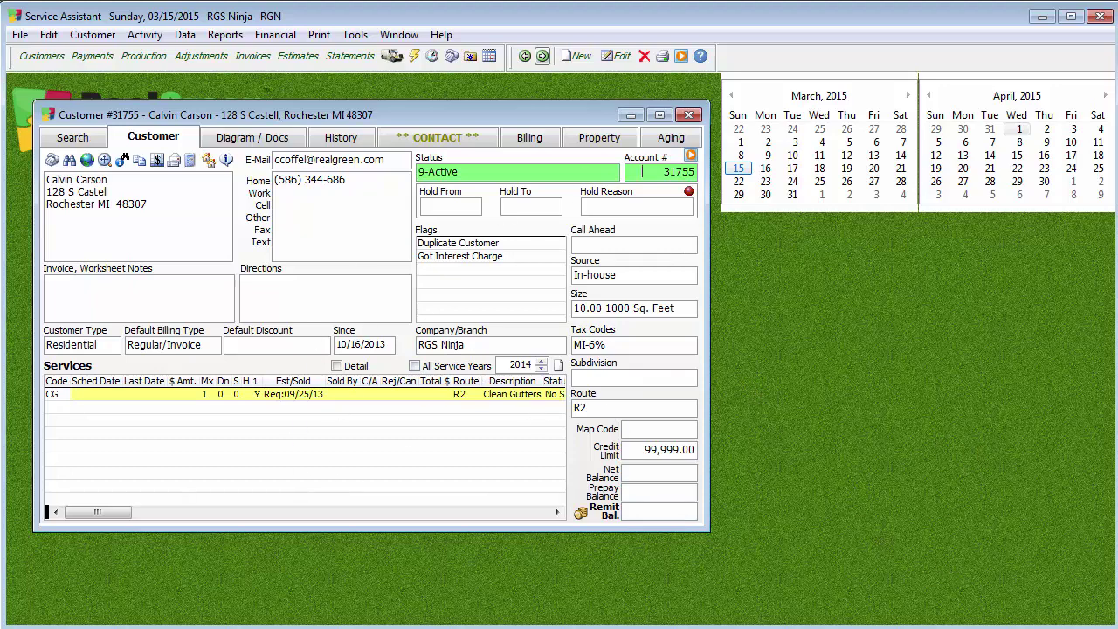
key("Escape")
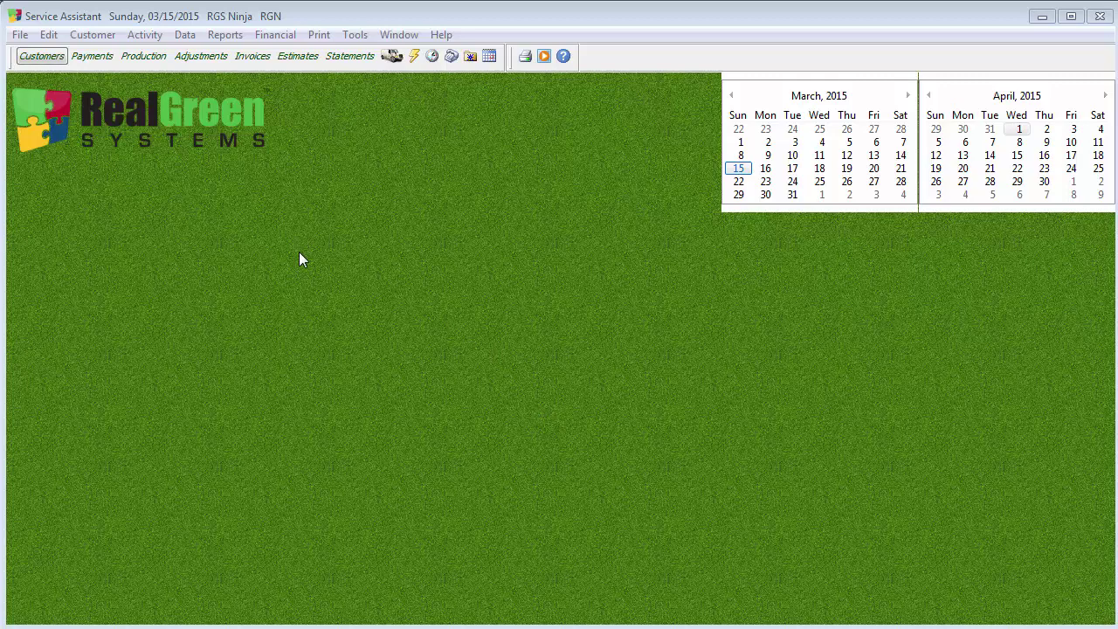
Get the invoices for the Snow Removal (SR) service on all routes scheduled this week
left_click(252, 55)
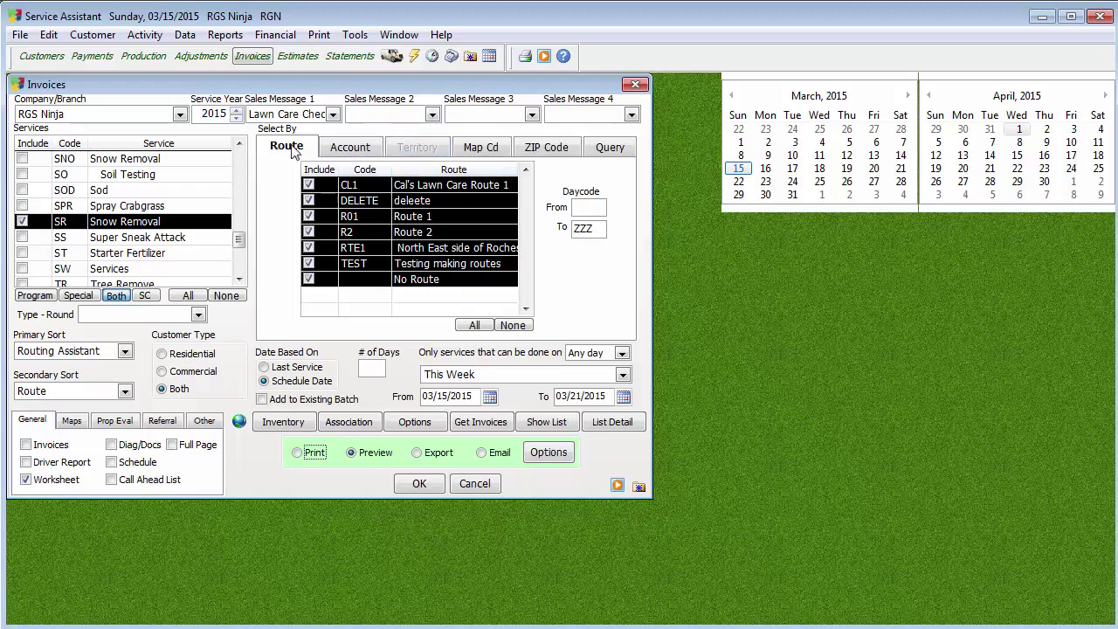
left_click(482, 423)
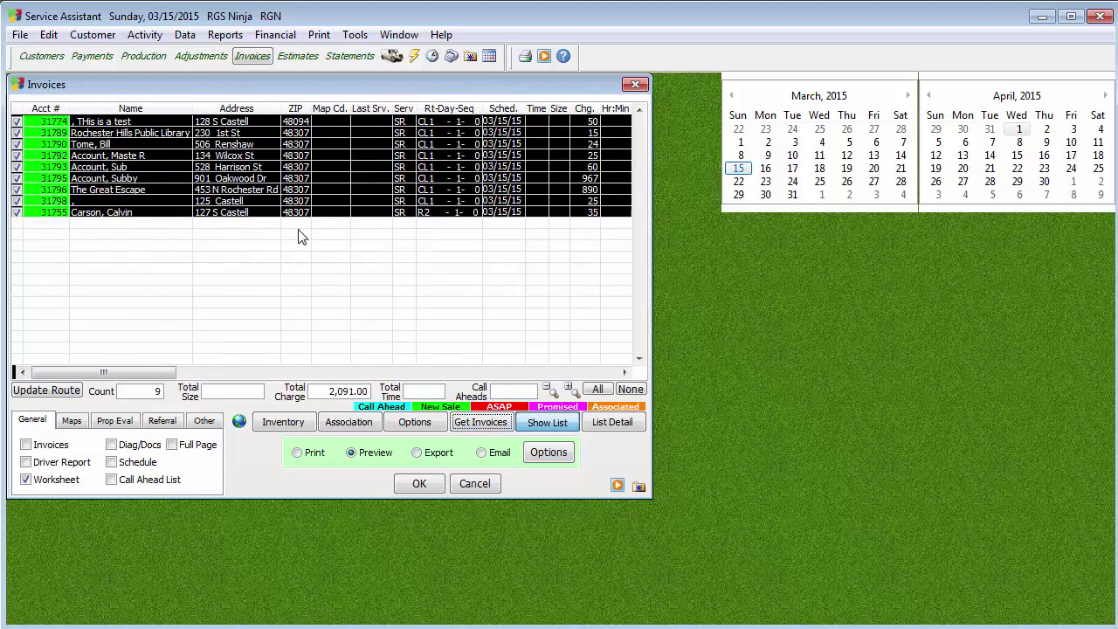
Open the "THis is a test" customer from the invoice list, move the record aside and review its SR special job
left_click(19, 35)
key("Escape")
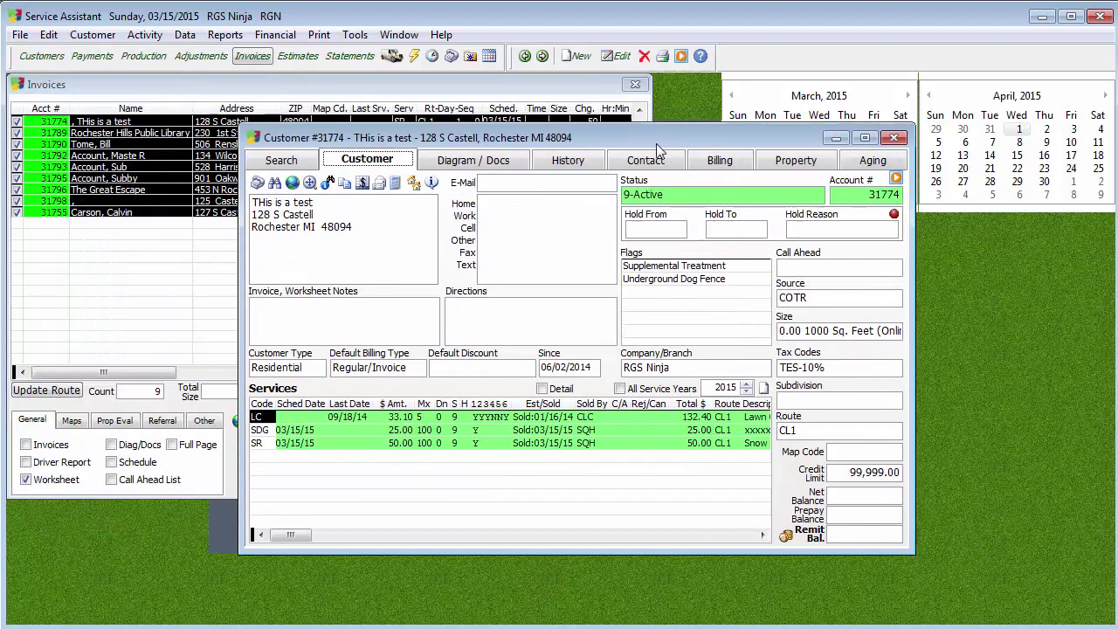
left_click_drag(656, 143, 787, 244)
double_click(697, 544)
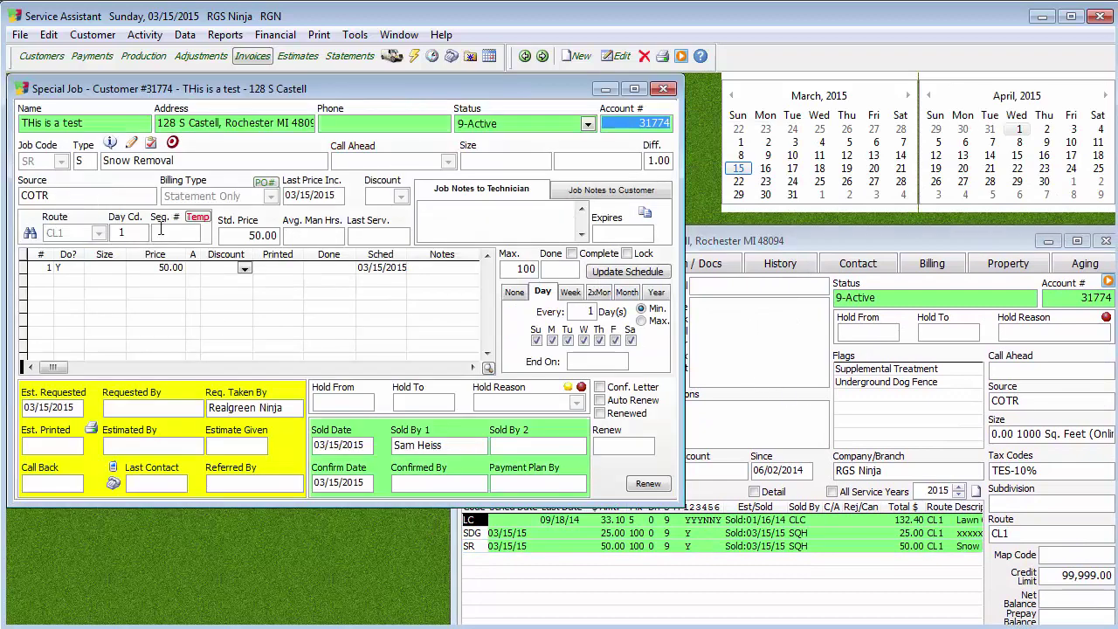
left_click(663, 88)
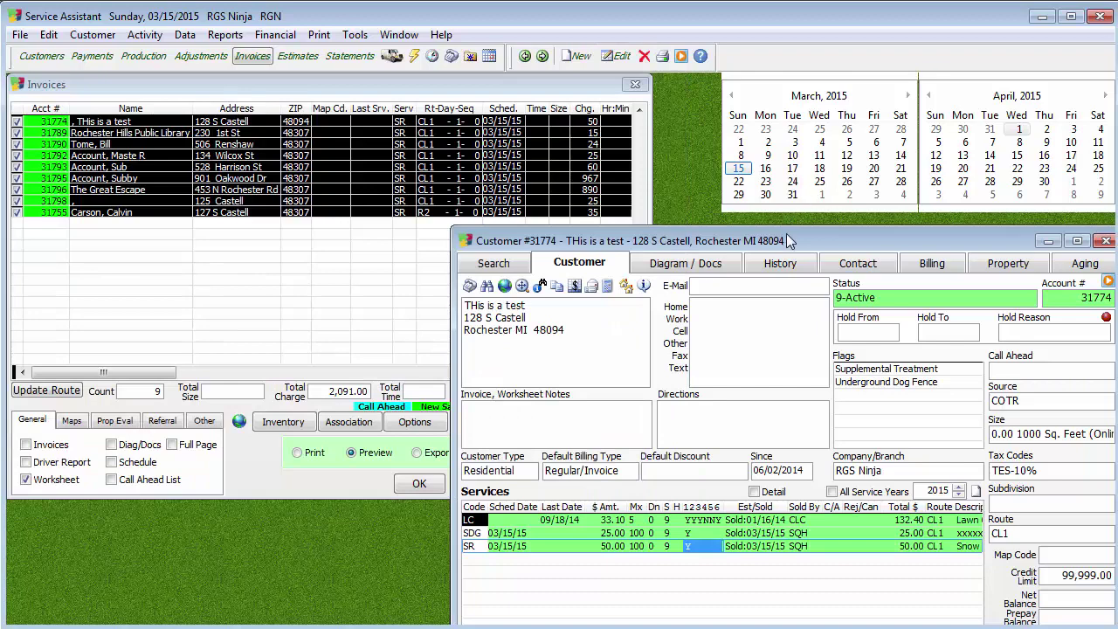
Add the driver report to the worksheet output, preview both for the listed invoices and close the two previews
left_click(504, 88)
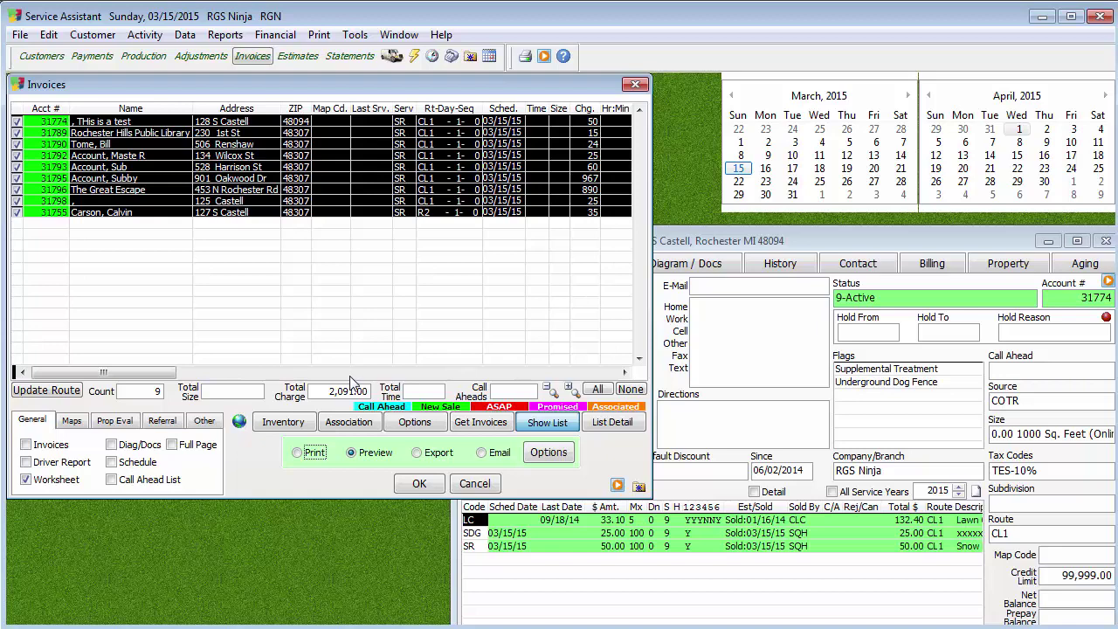
left_click(66, 464)
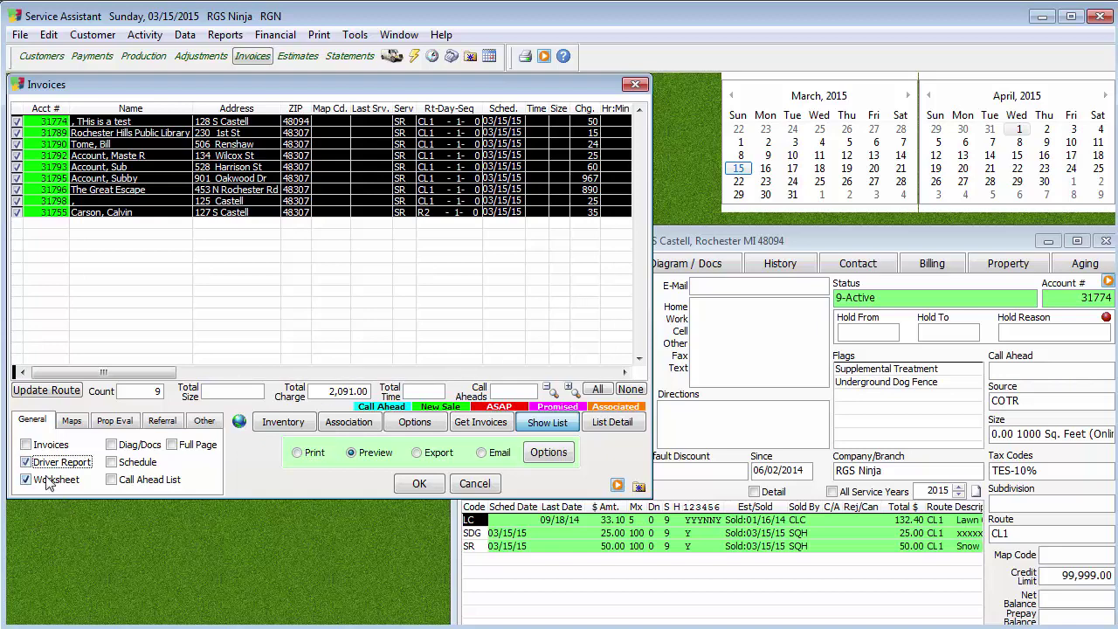
left_click(415, 484)
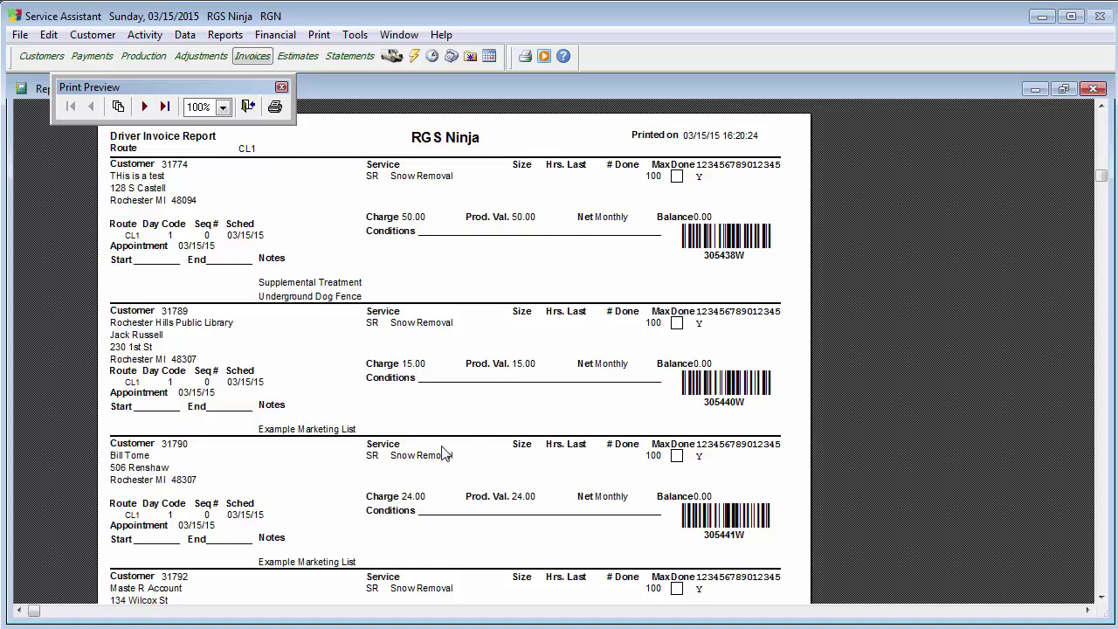
left_click(248, 106)
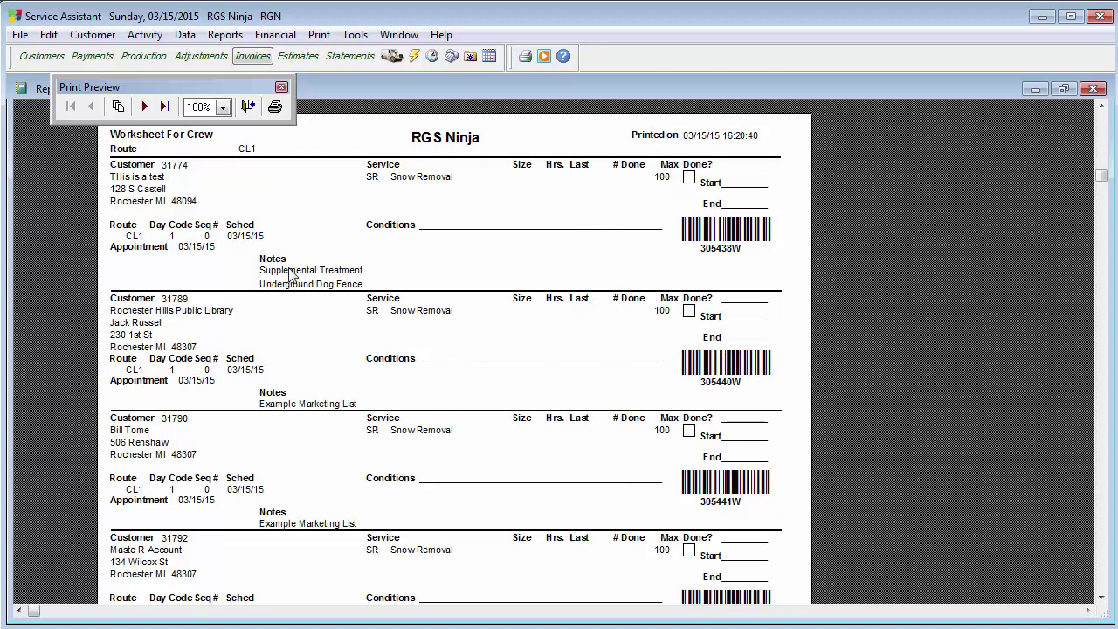
left_click(248, 106)
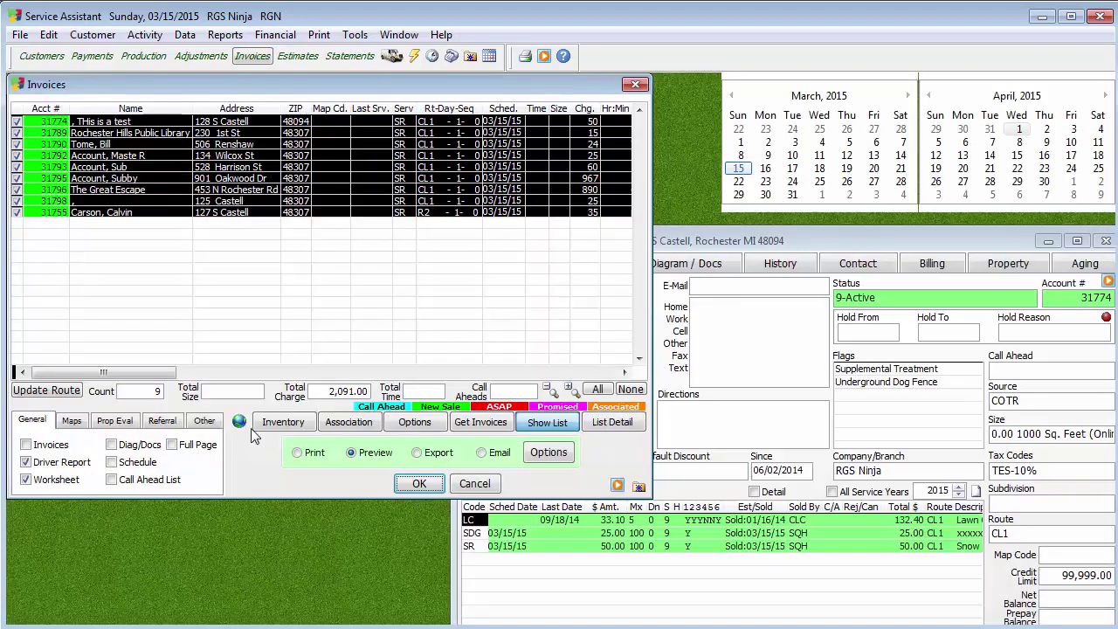
Exclude the worksheet from the output and send only the driver report to print
left_click(27, 479)
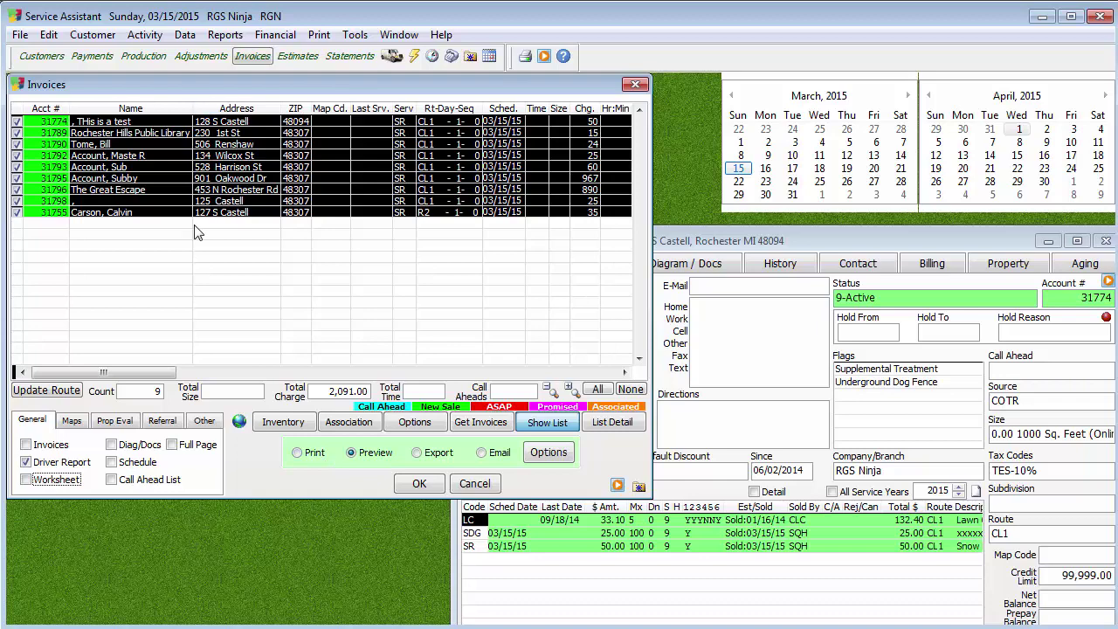
left_click(314, 452)
left_click(426, 484)
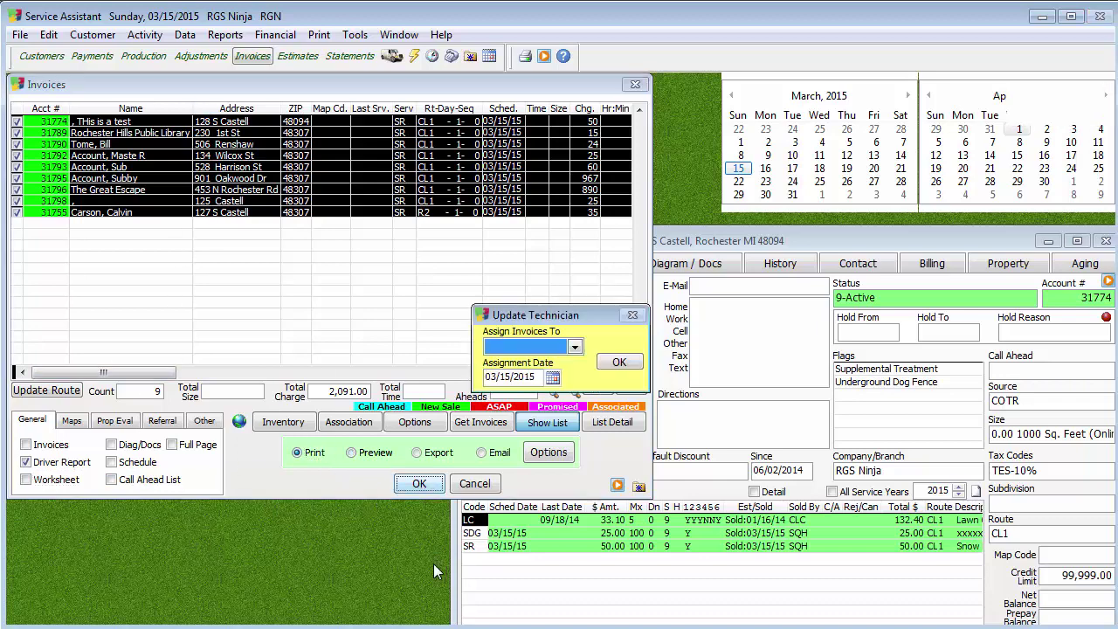
Assign the listed invoices to the RGN technician with an assignment date of 03/14/2015
left_click(537, 348)
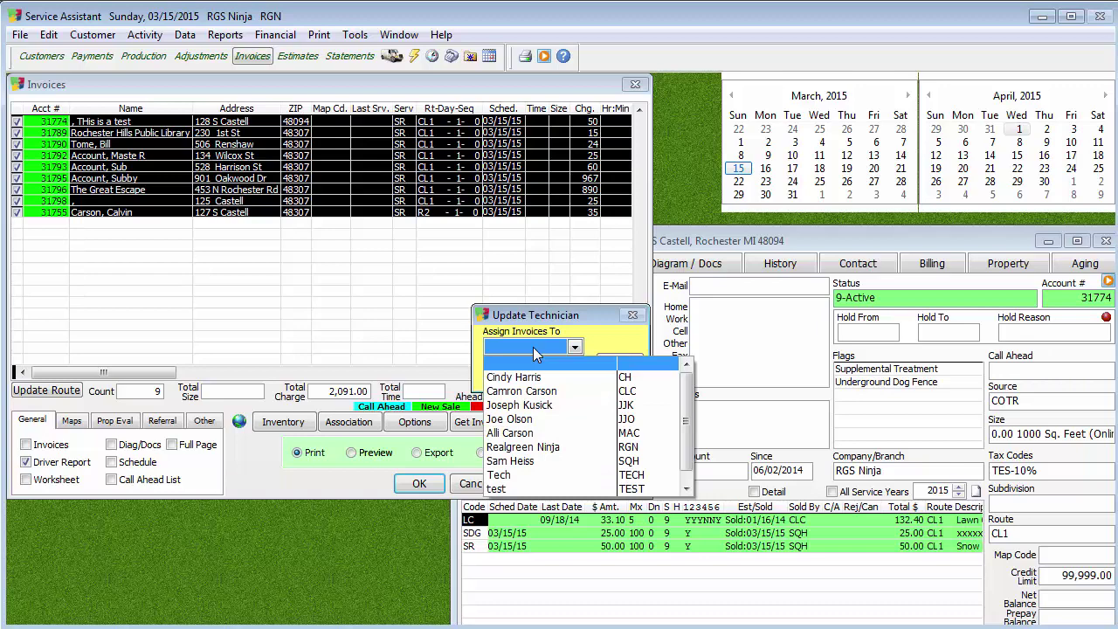
left_click(533, 448)
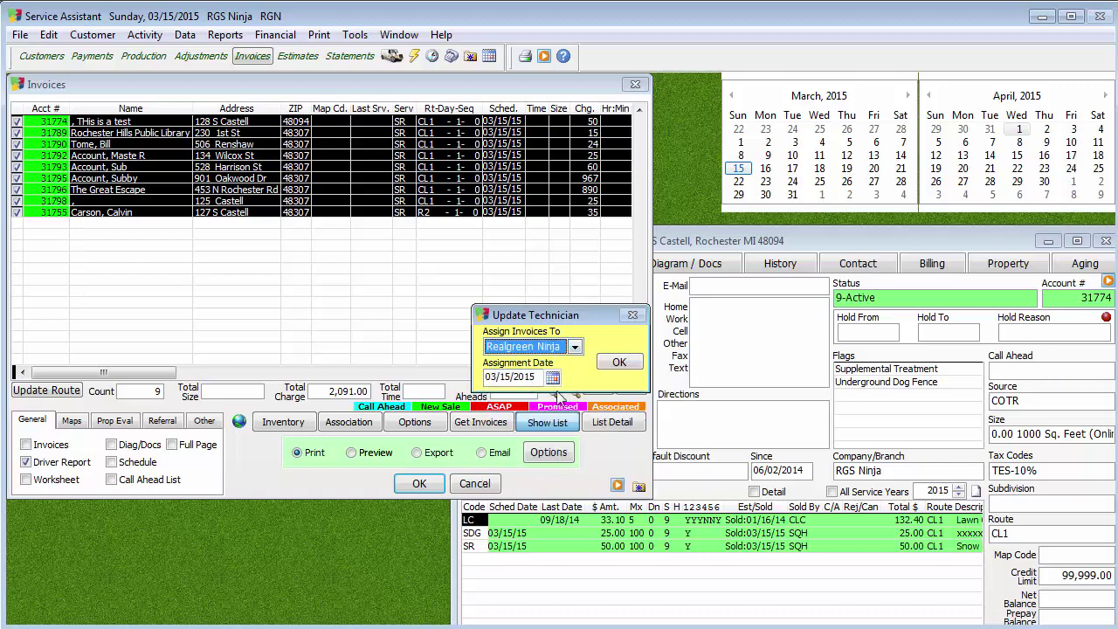
left_click(507, 377)
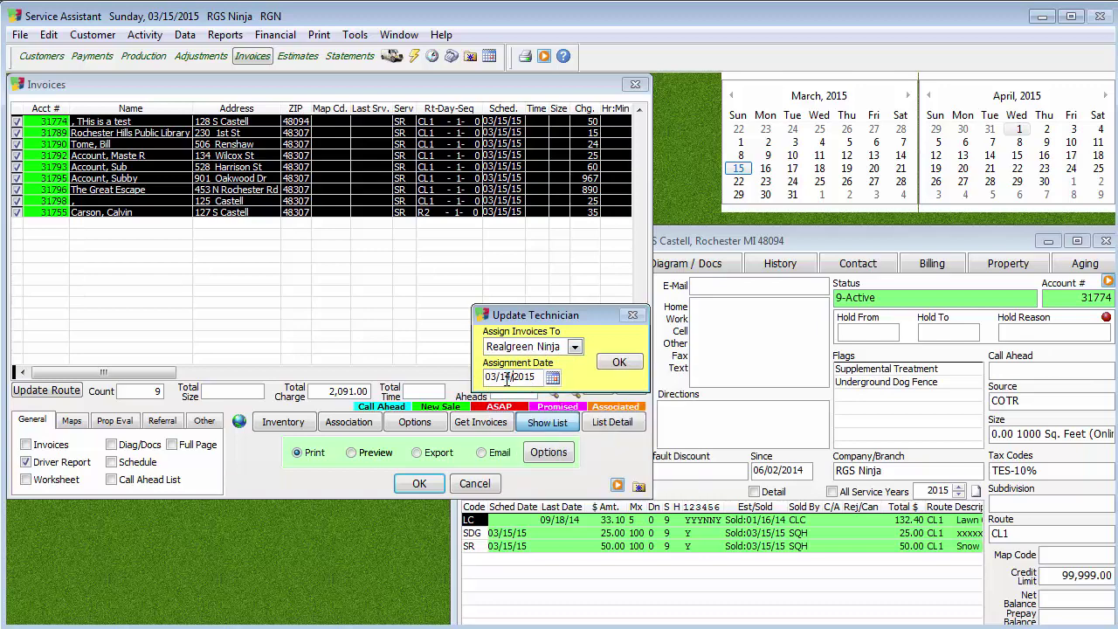
left_click(619, 361)
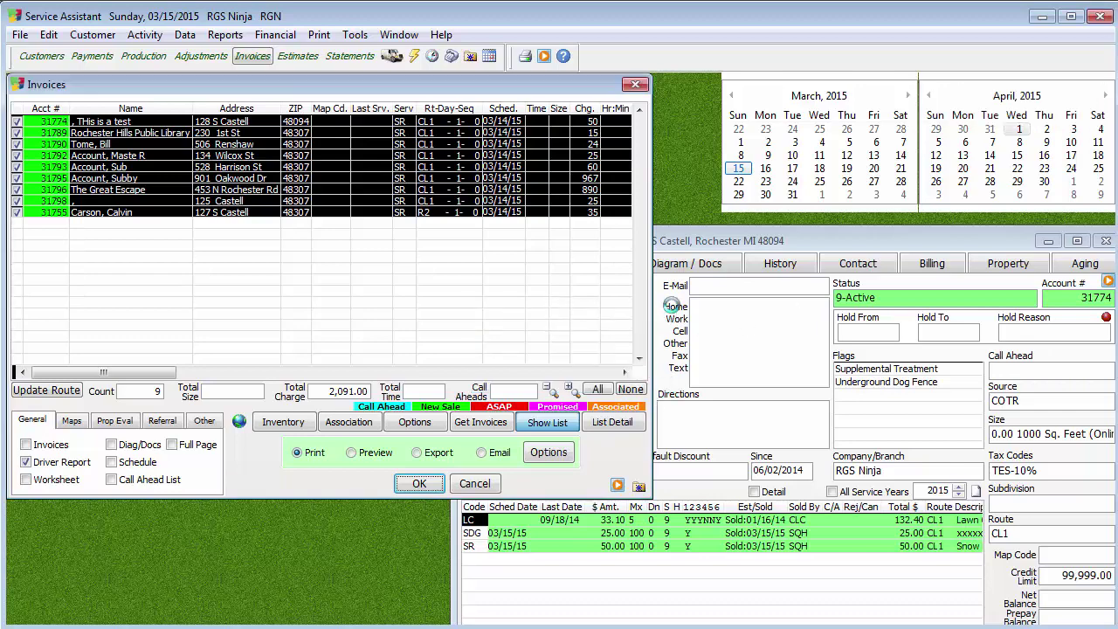
Print the driver report with Microsoft XPS Document Writer to the desktop file junk, replacing the existing file
left_click(170, 200)
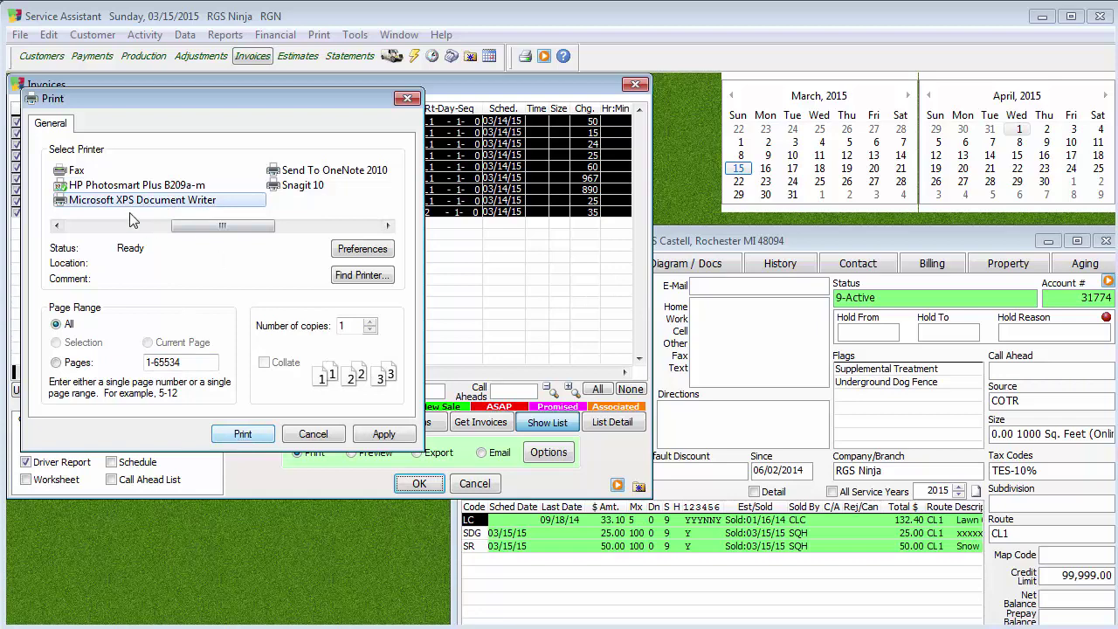
left_click(238, 433)
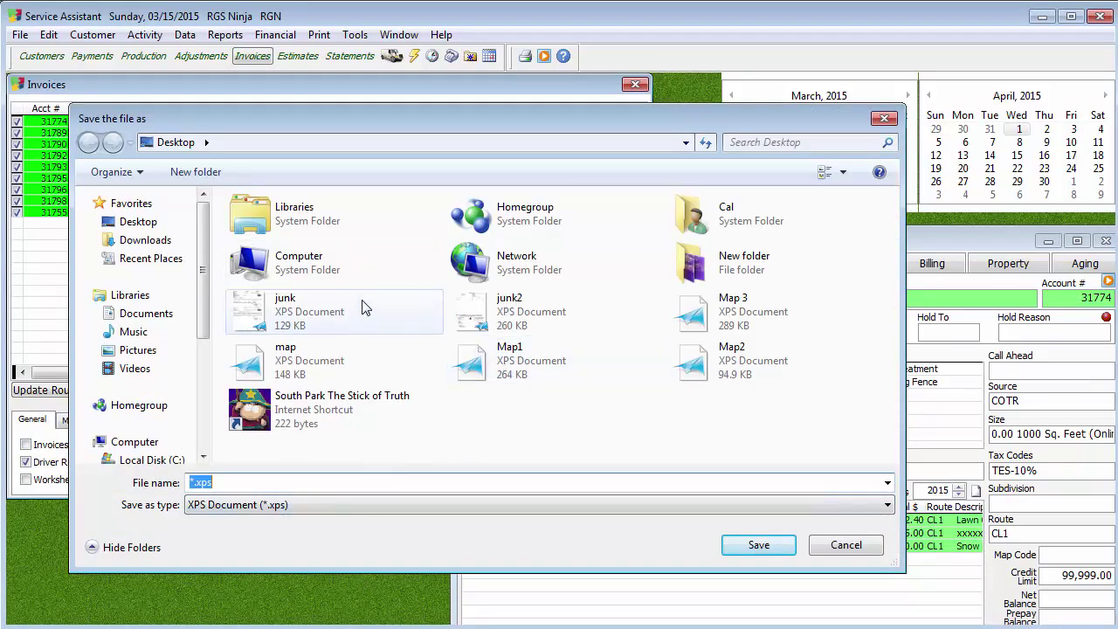
left_click(319, 307)
left_click(780, 552)
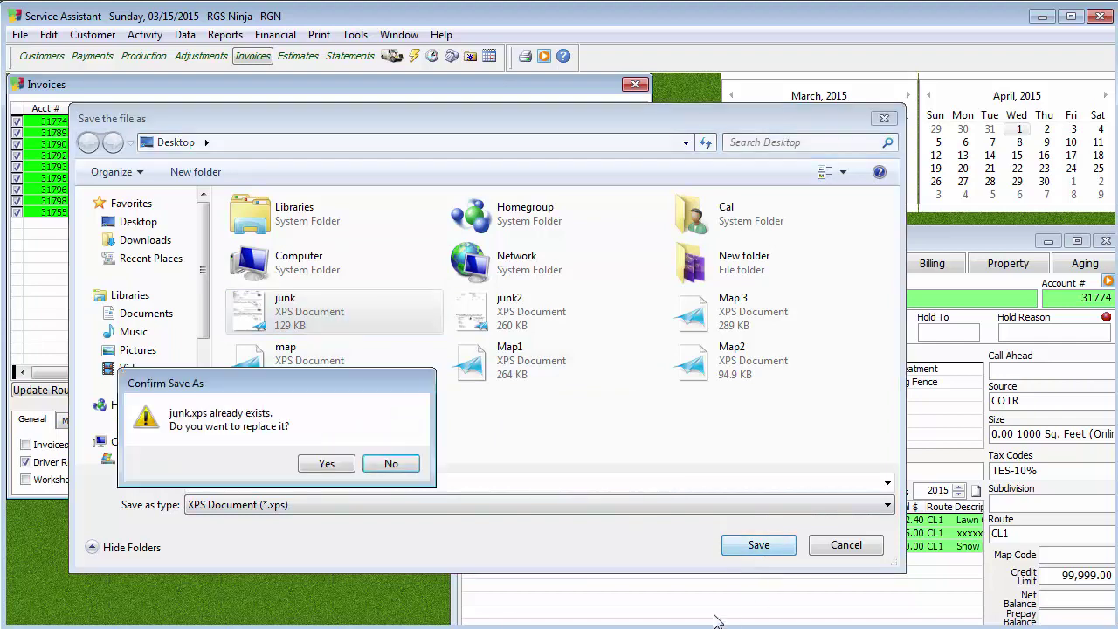
left_click(316, 464)
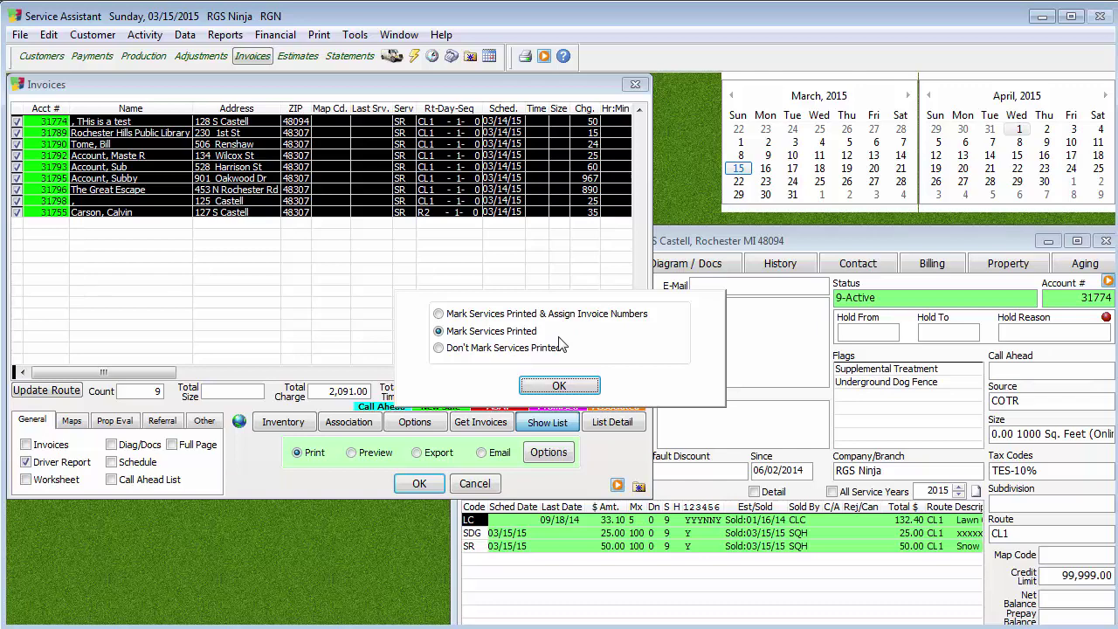
Mark the services as printed and overwrite their existing schedule dates with the assigned date
left_click(558, 385)
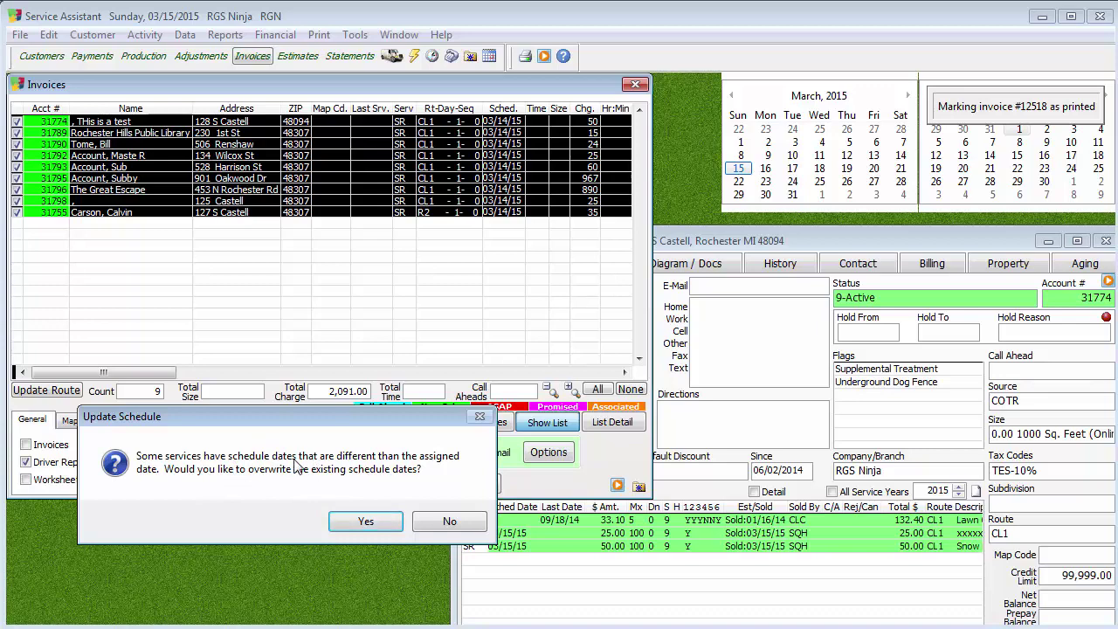
left_click(366, 522)
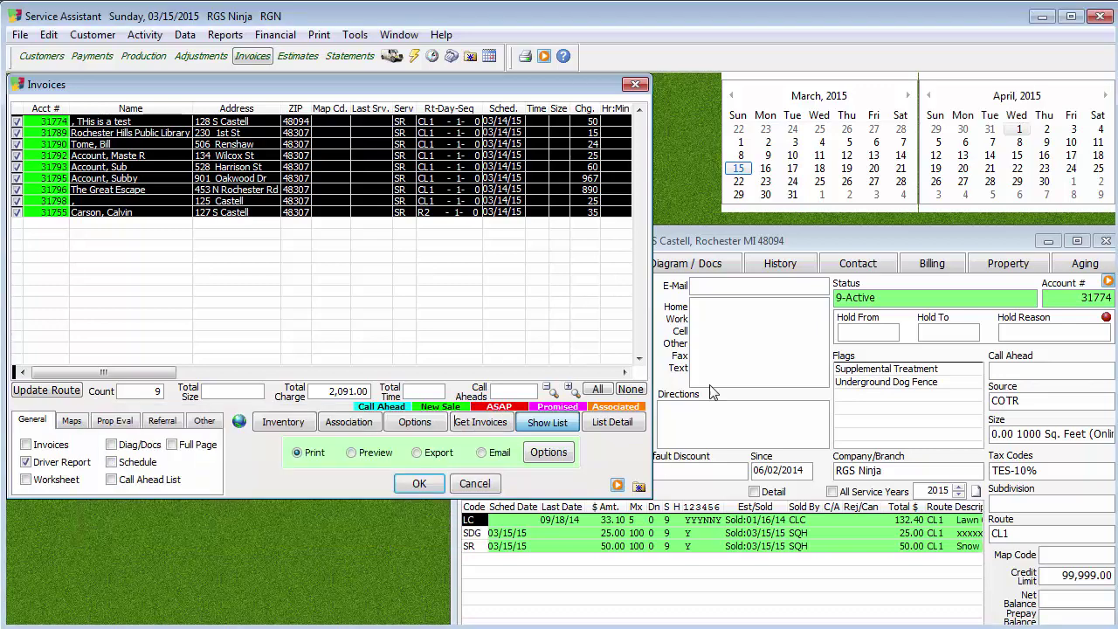
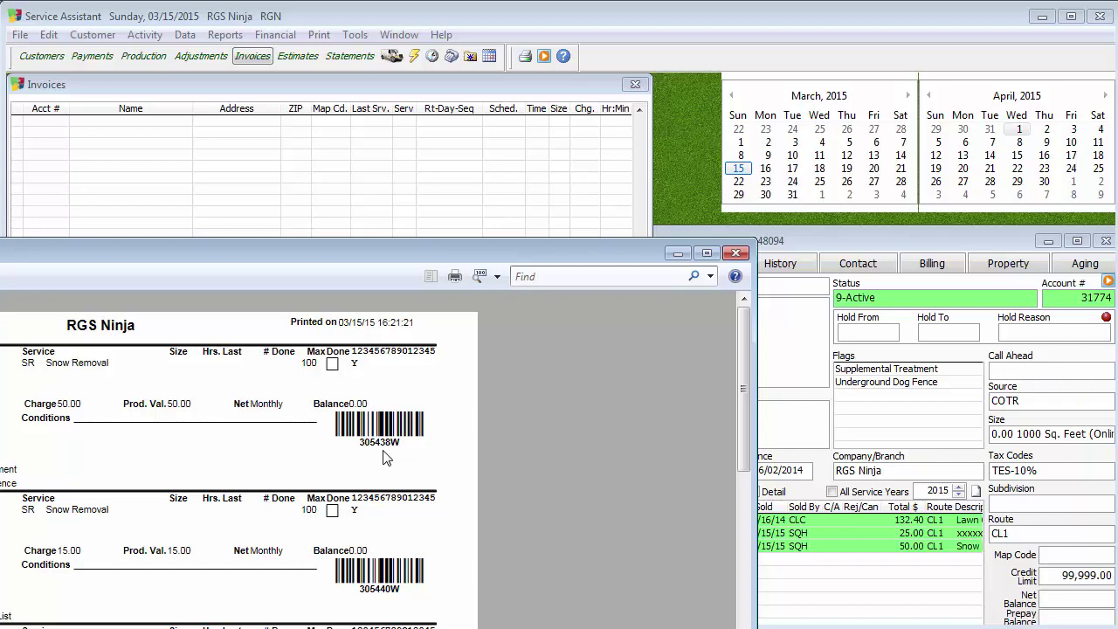
In Production Entry, enter the first customer's barcode number from the driver report, date the work 03/15/2015 and save the transaction
left_click(738, 253)
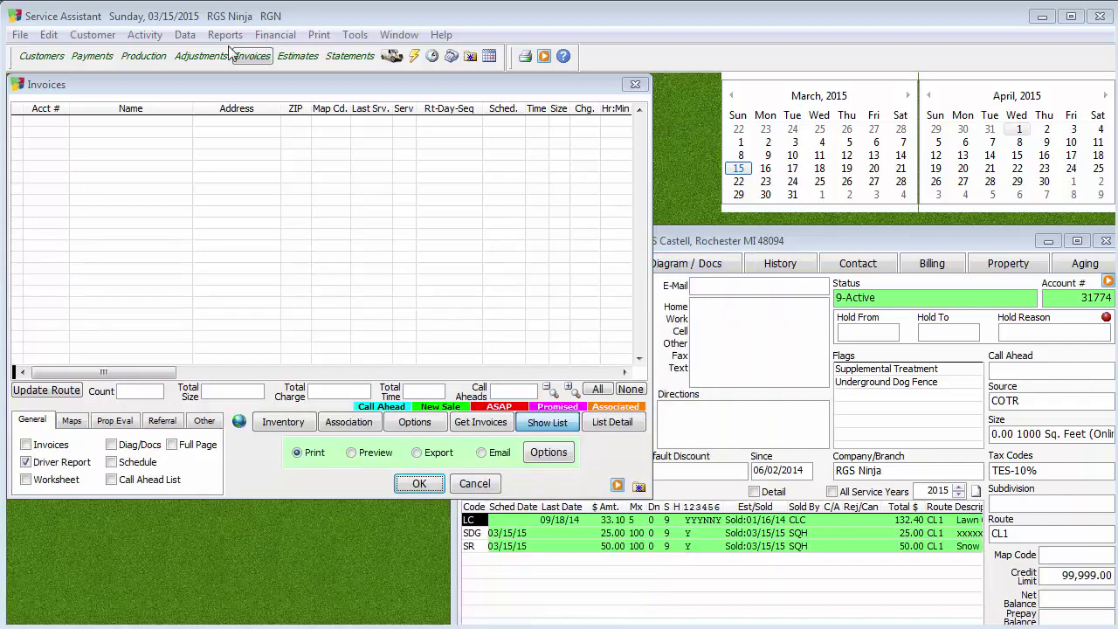
left_click(143, 56)
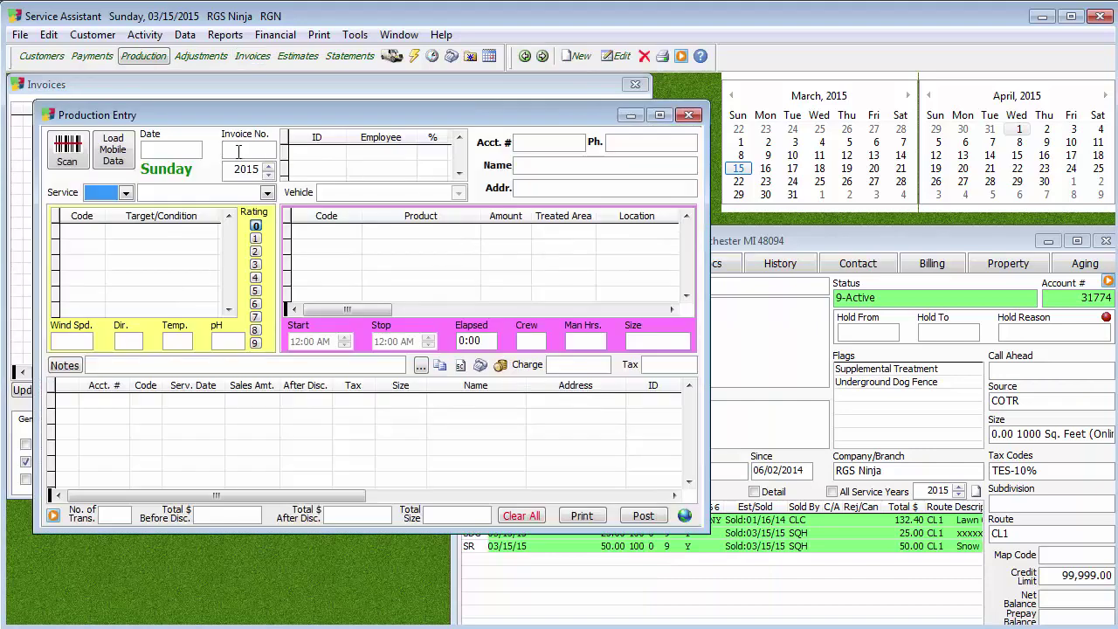
left_click(244, 151)
type("305438w")
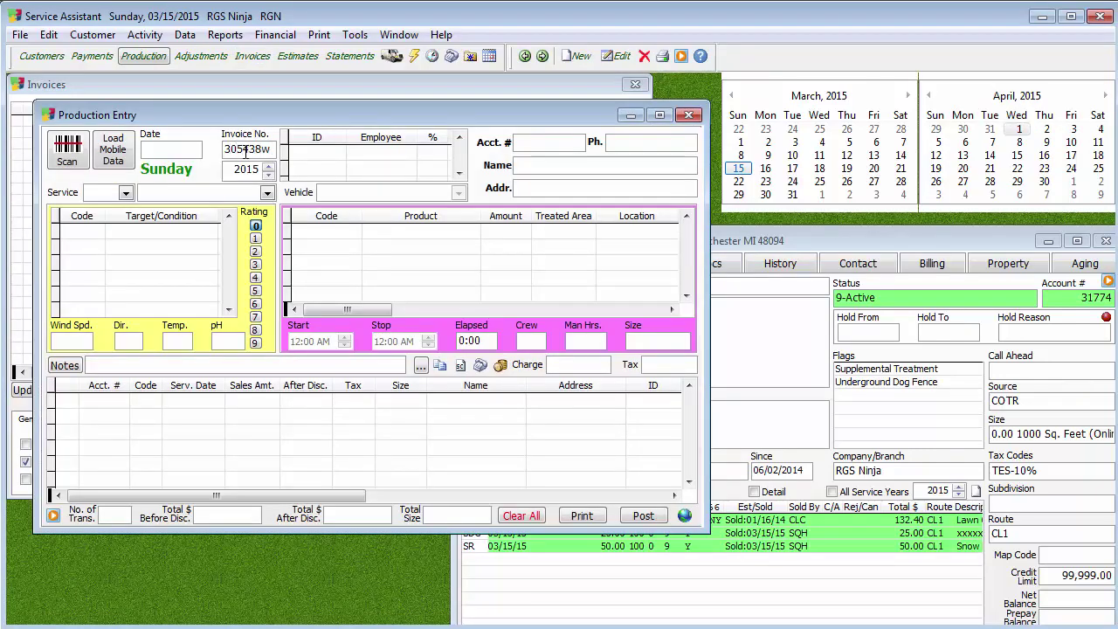
key("Return")
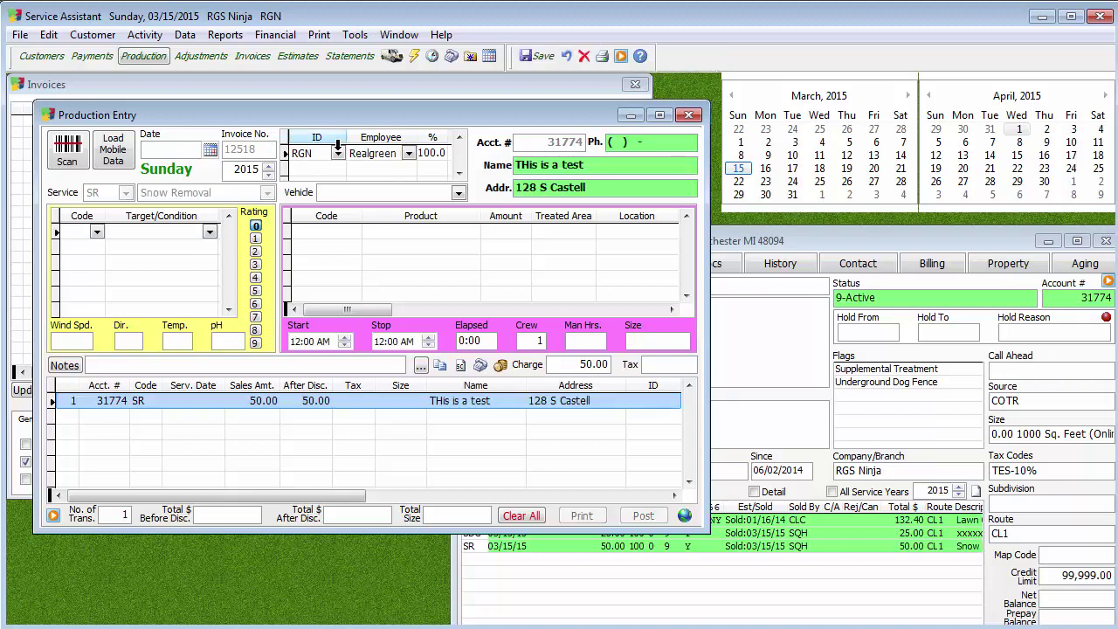
left_click(210, 151)
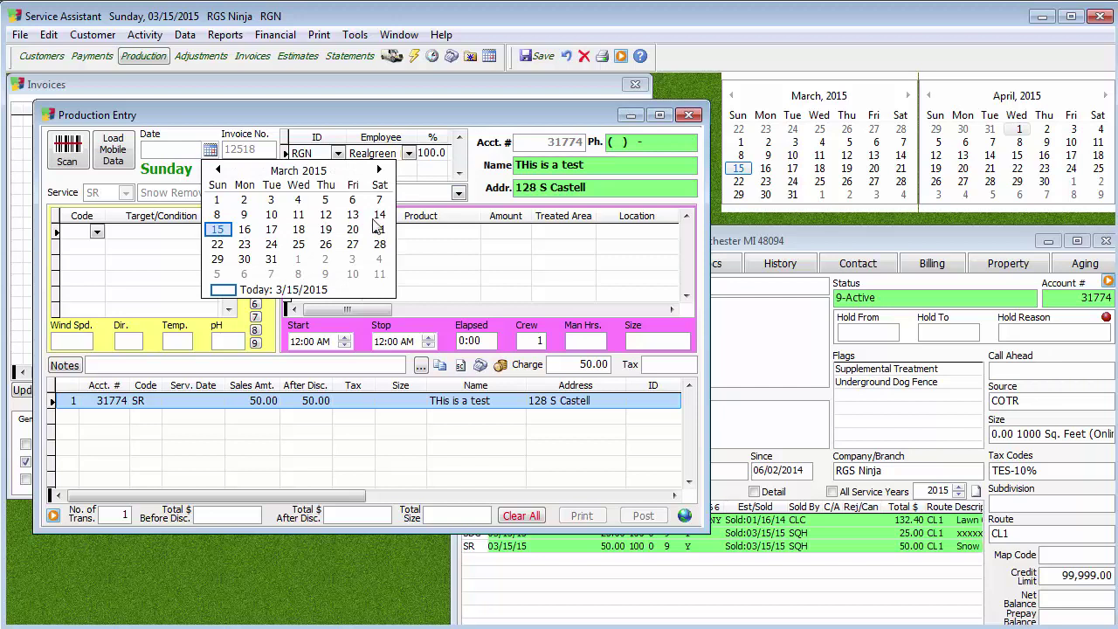
left_click(214, 233)
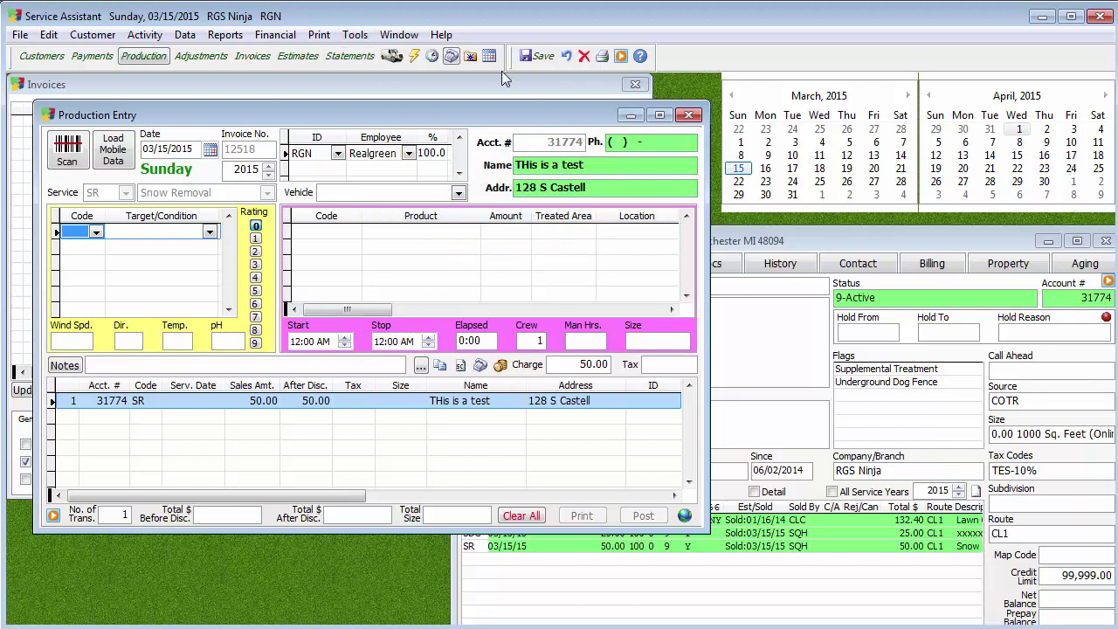
left_click(534, 56)
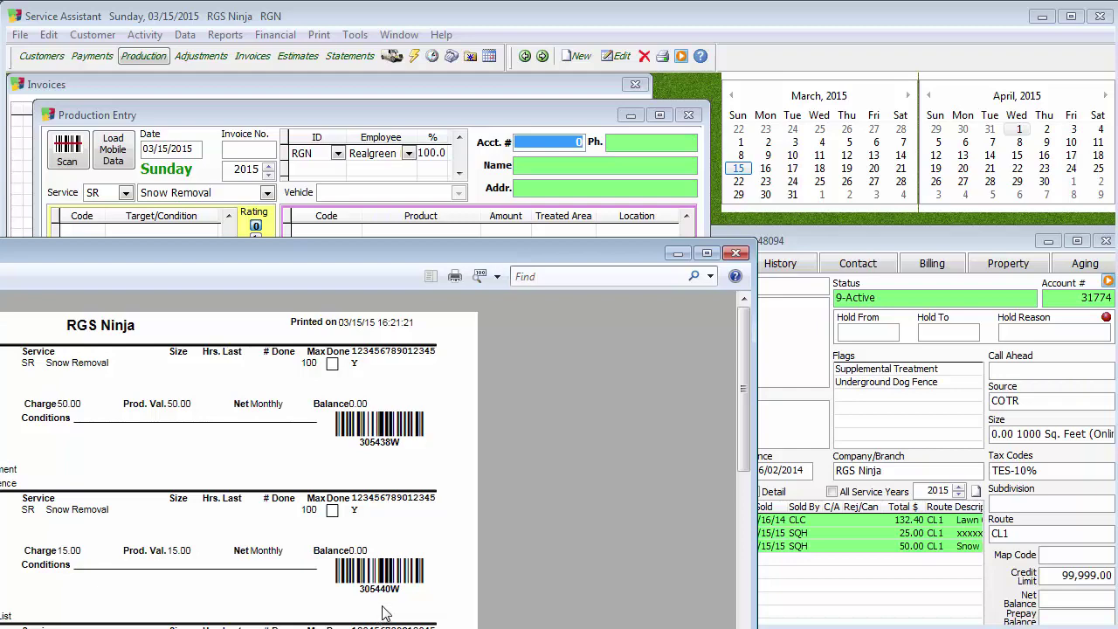
Enter the barcode number of the Rochester Hills Public Library job as the second production transaction and save it
left_click(489, 119)
left_click(246, 150)
type("2")
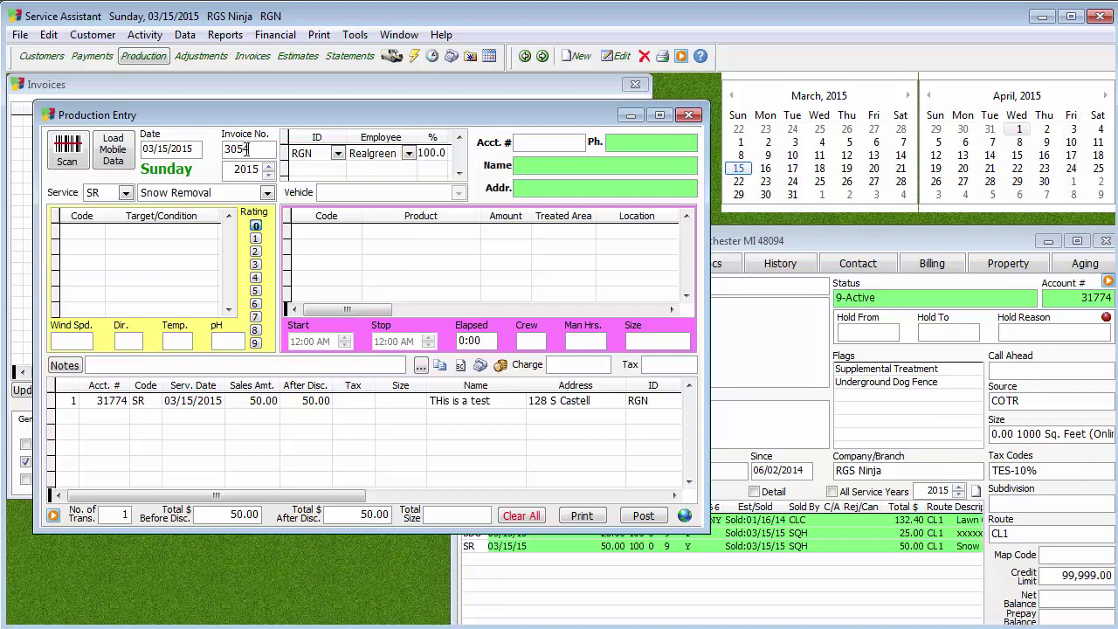
key("Return")
left_click(334, 518)
type("305440w")
key("Return")
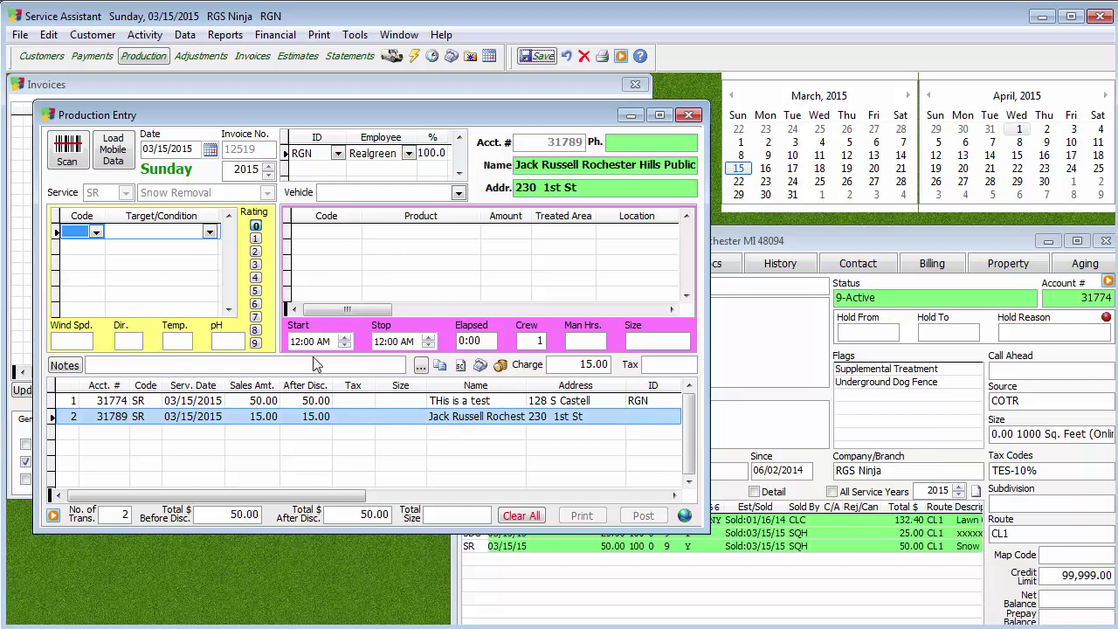
left_click(540, 55)
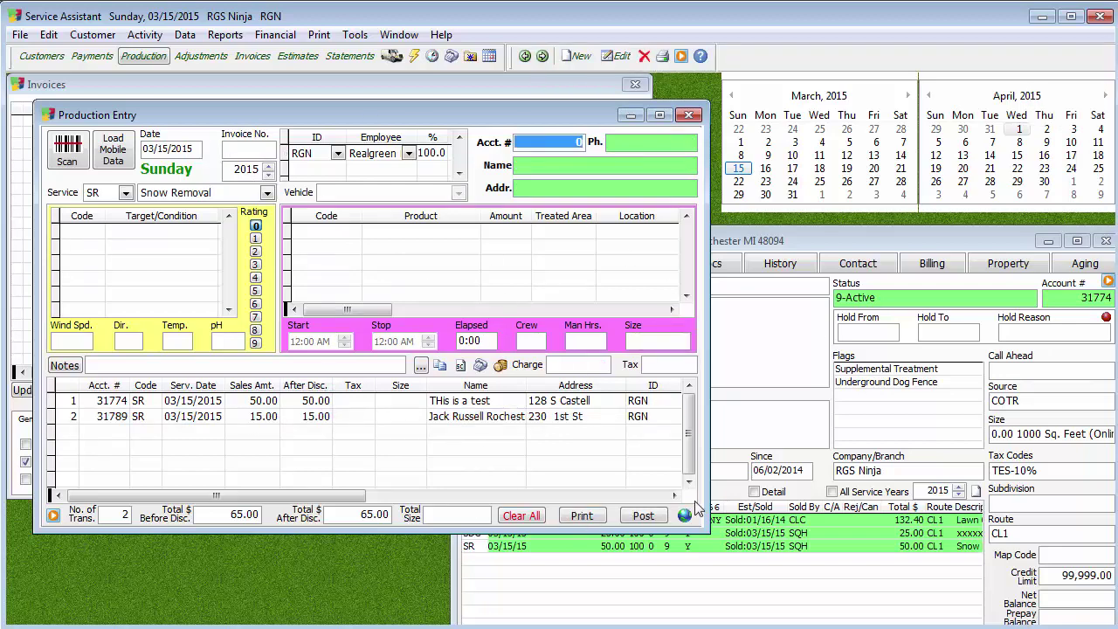
Post the entered production as done without printing the transaction journal, and close Production Entry
left_click(644, 516)
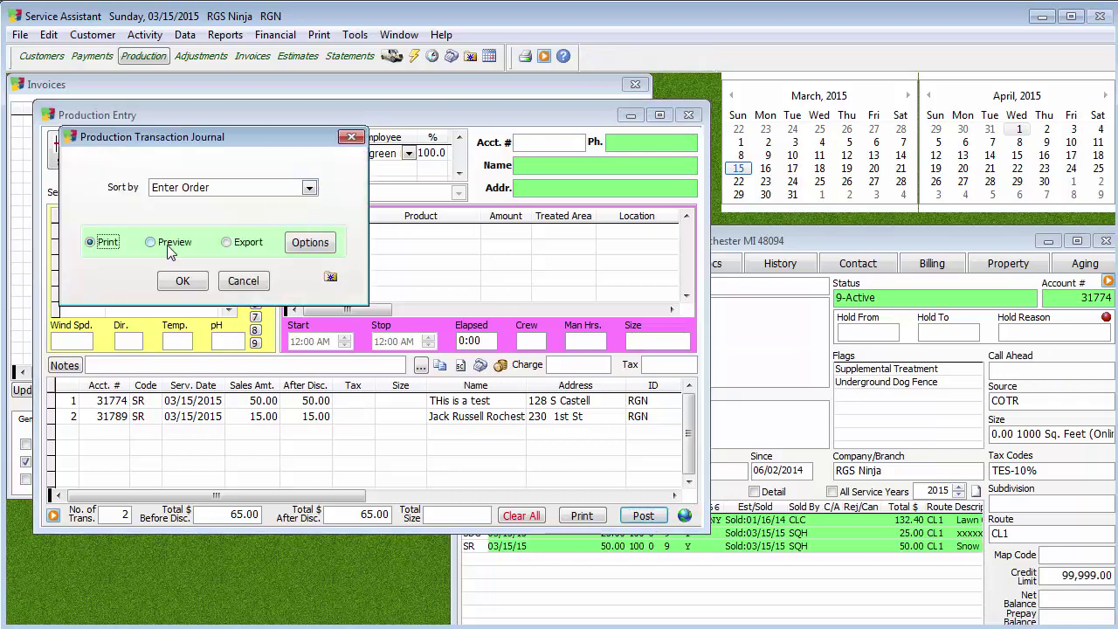
left_click(249, 289)
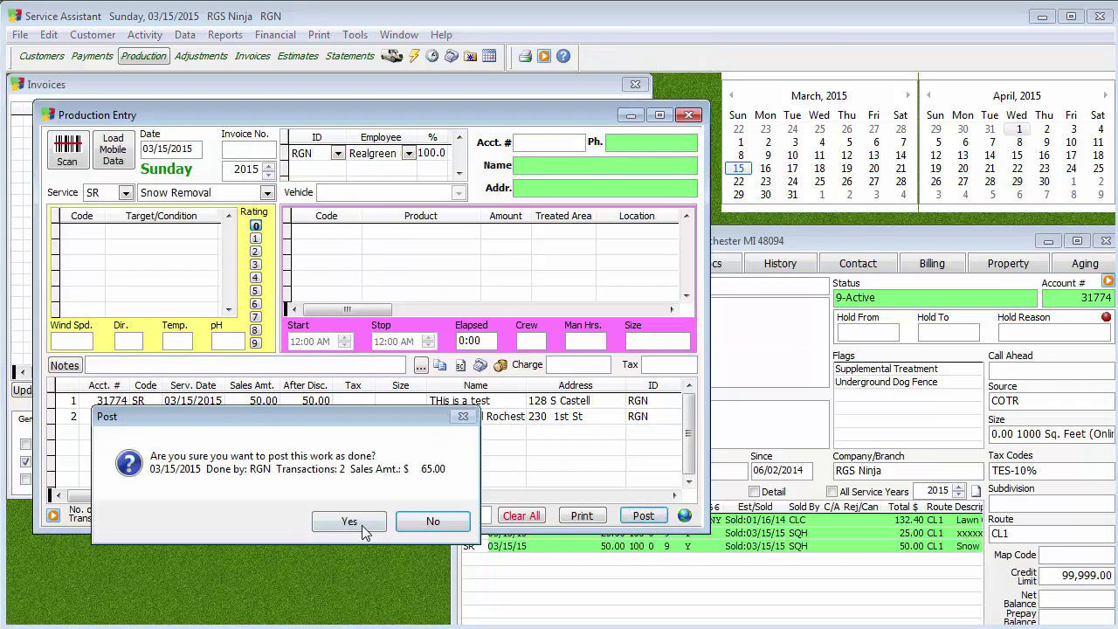
left_click(354, 524)
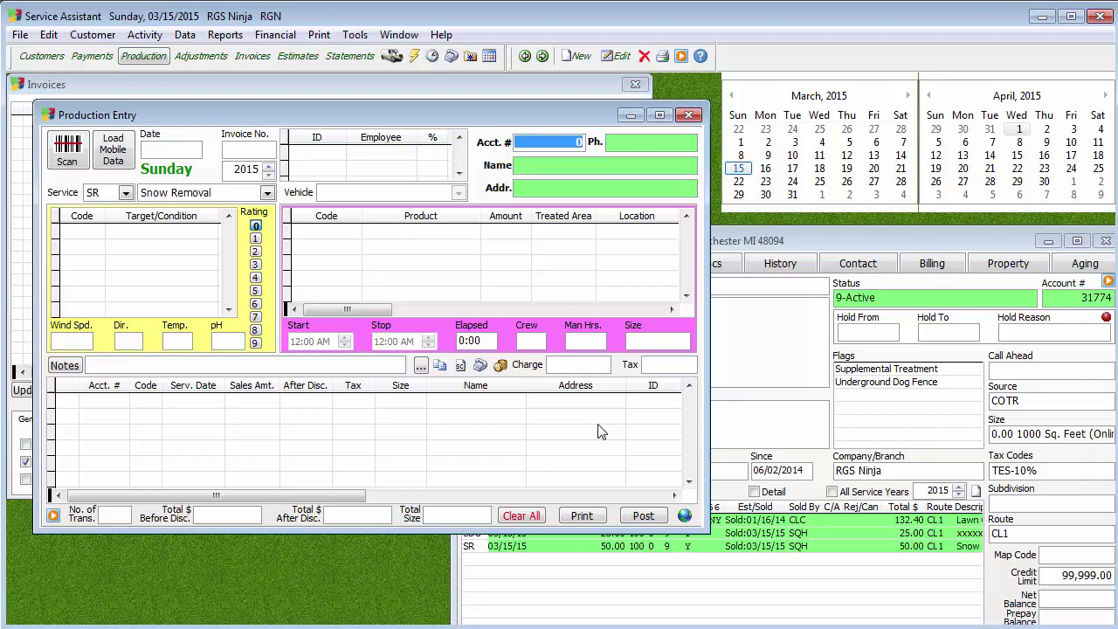
left_click(689, 116)
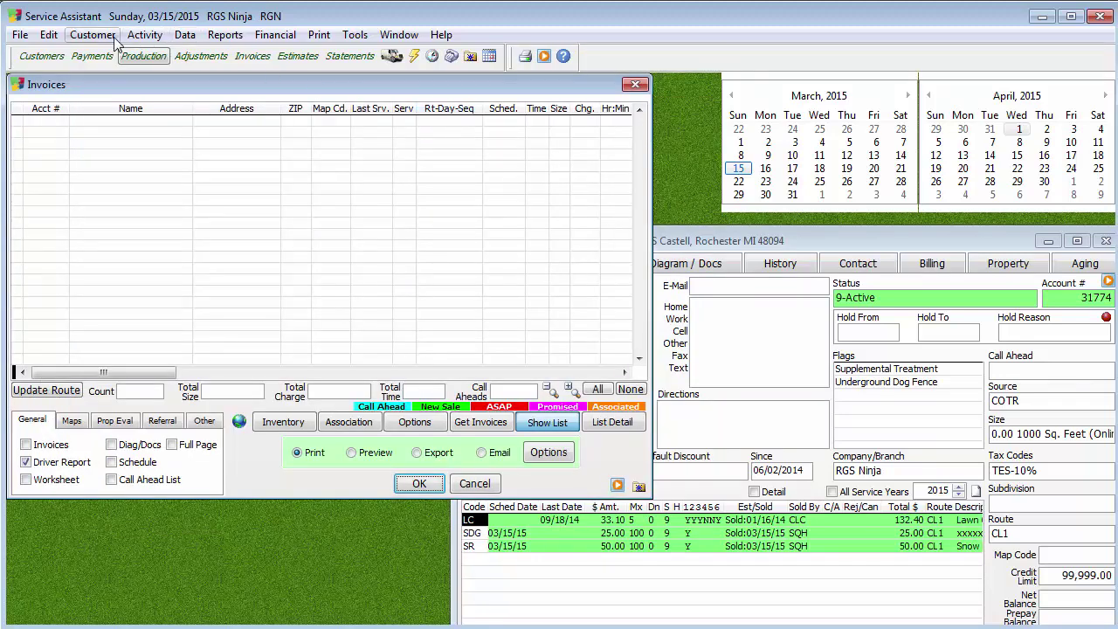
In Quick Production Entry, include only the SR Snow Removal service and retrieve its printed invoices
left_click(145, 35)
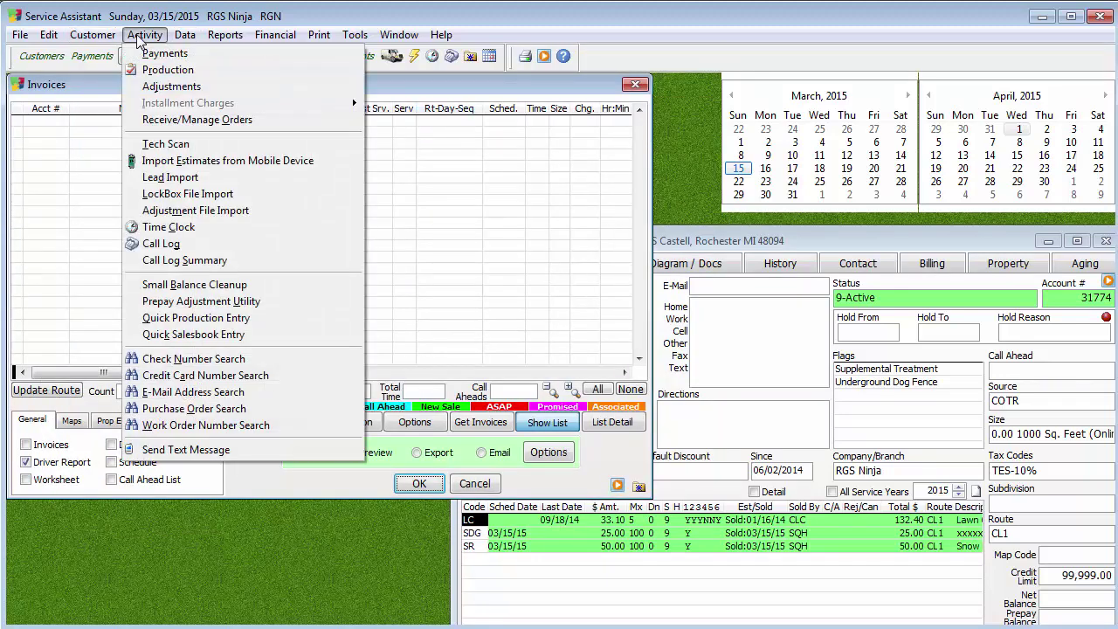
left_click(304, 318)
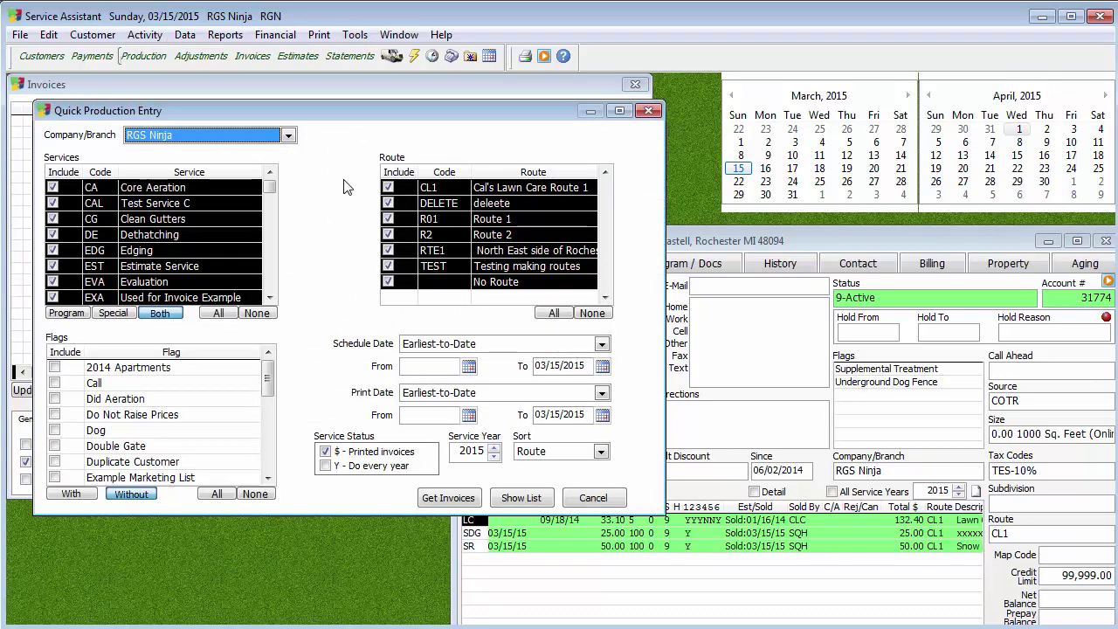
left_click(256, 312)
scroll(273, 278, "down", 6)
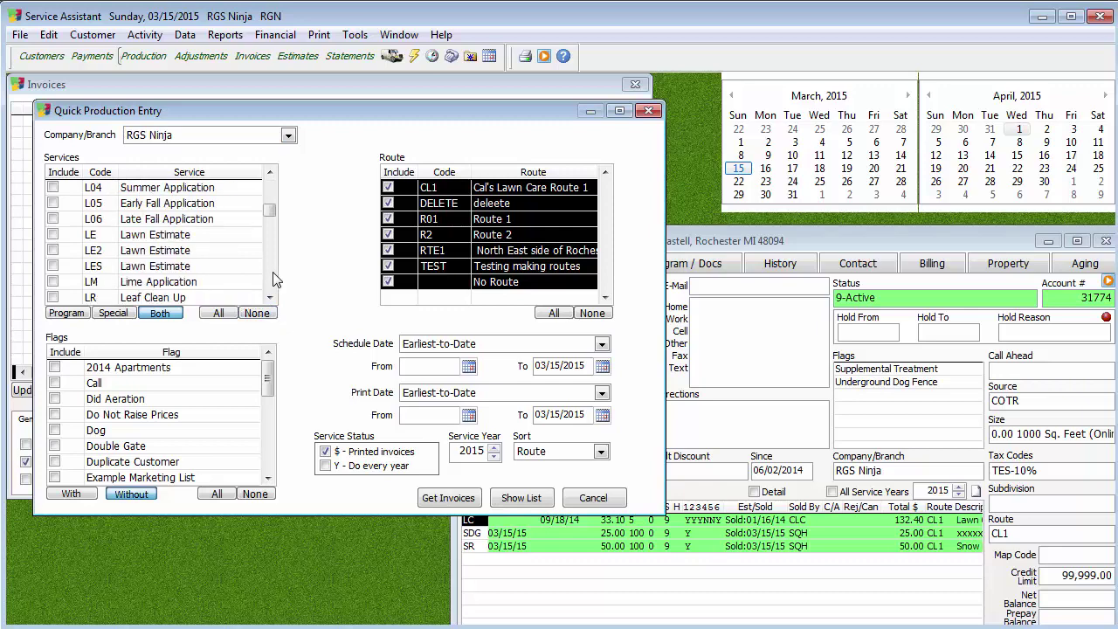
scroll(273, 277, "down", 3)
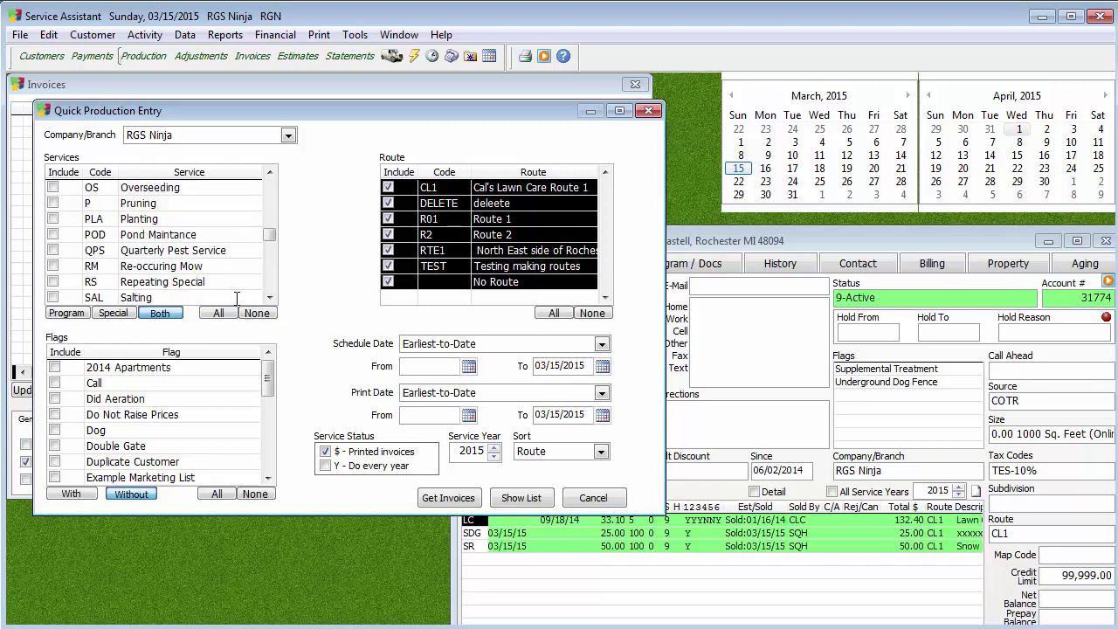
scroll(273, 288, "down", 3)
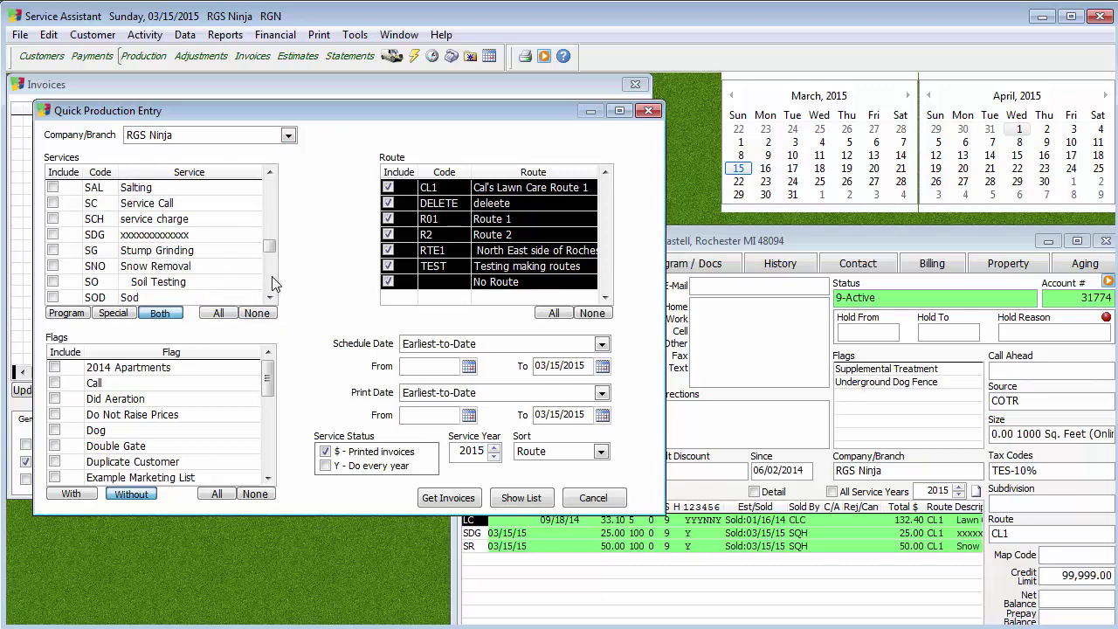
scroll(271, 278, "down", 3)
left_click(53, 218)
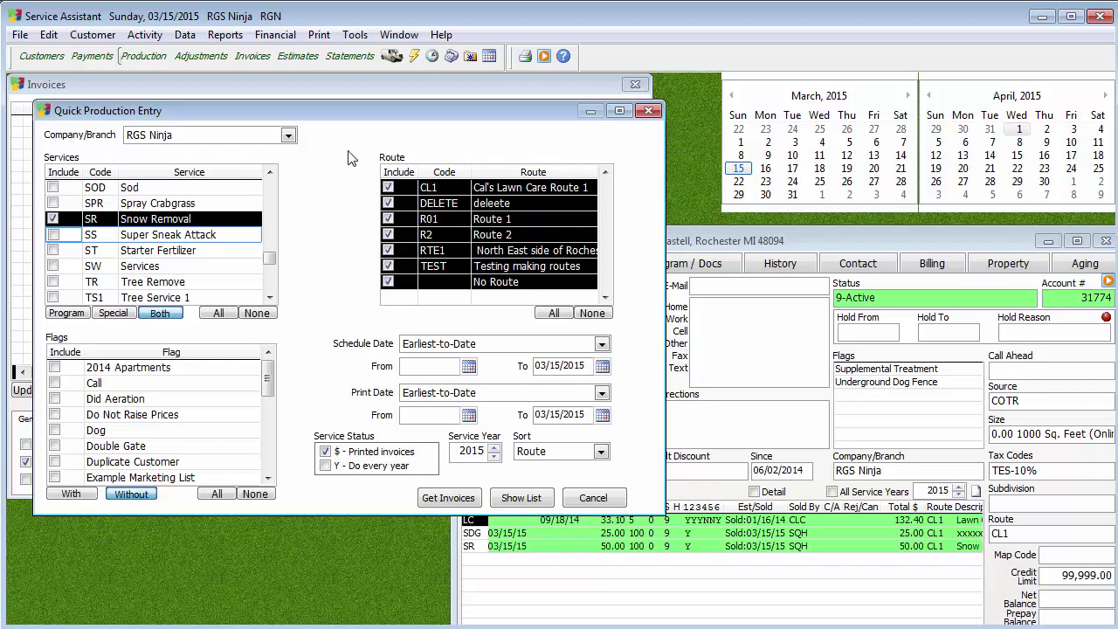
left_click(455, 505)
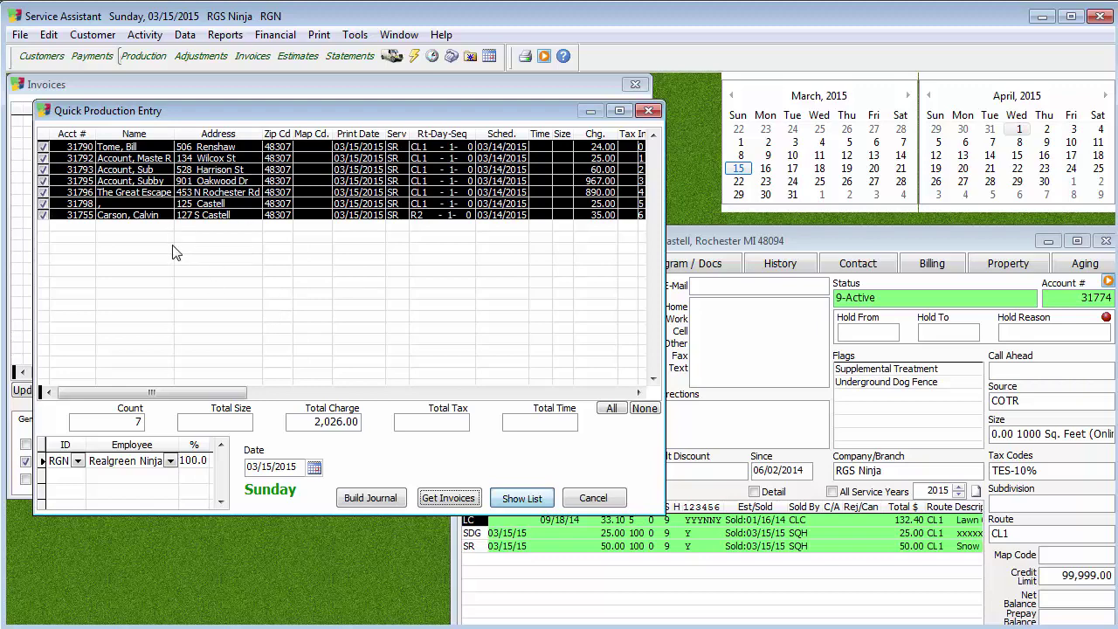
Keep every listed Snow Removal job included, build the production journal and launch the production entry screen
left_click(43, 192)
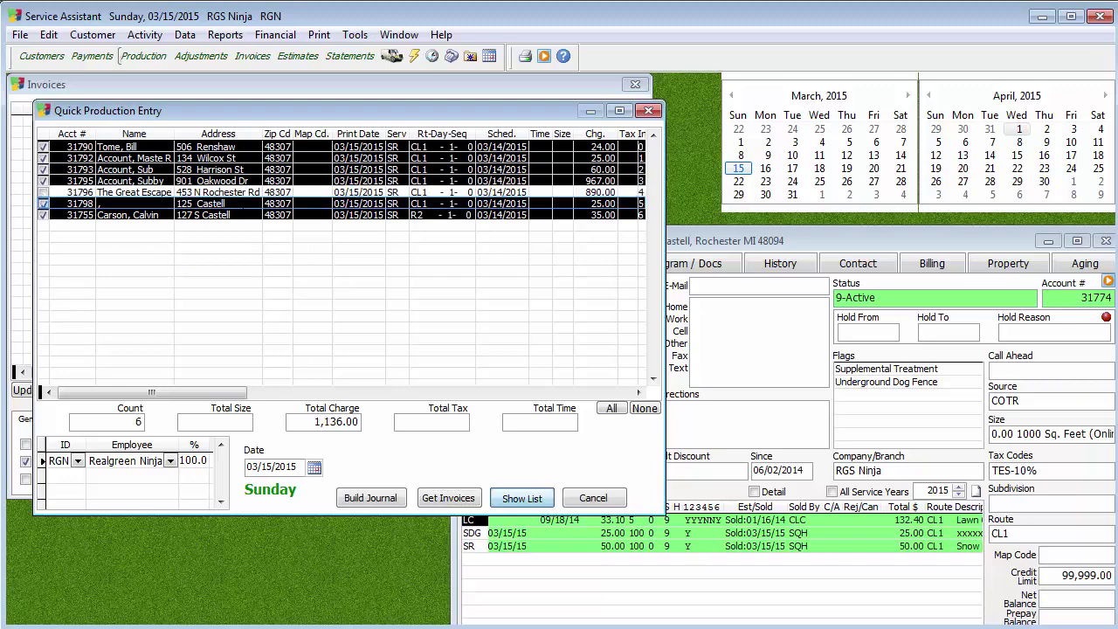
left_click(42, 192)
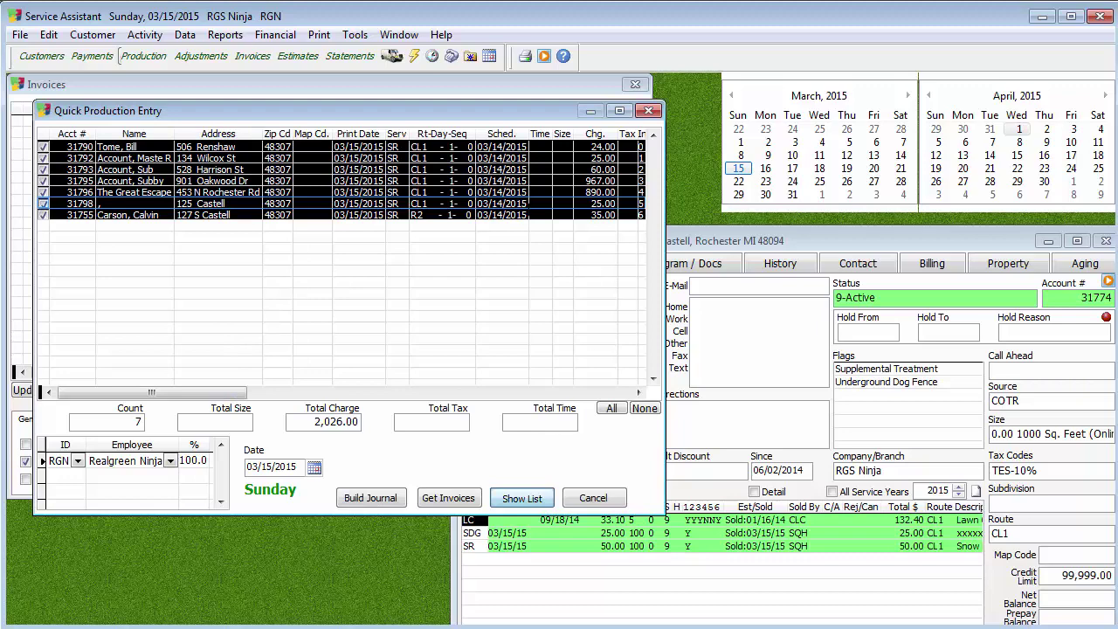
left_click(389, 498)
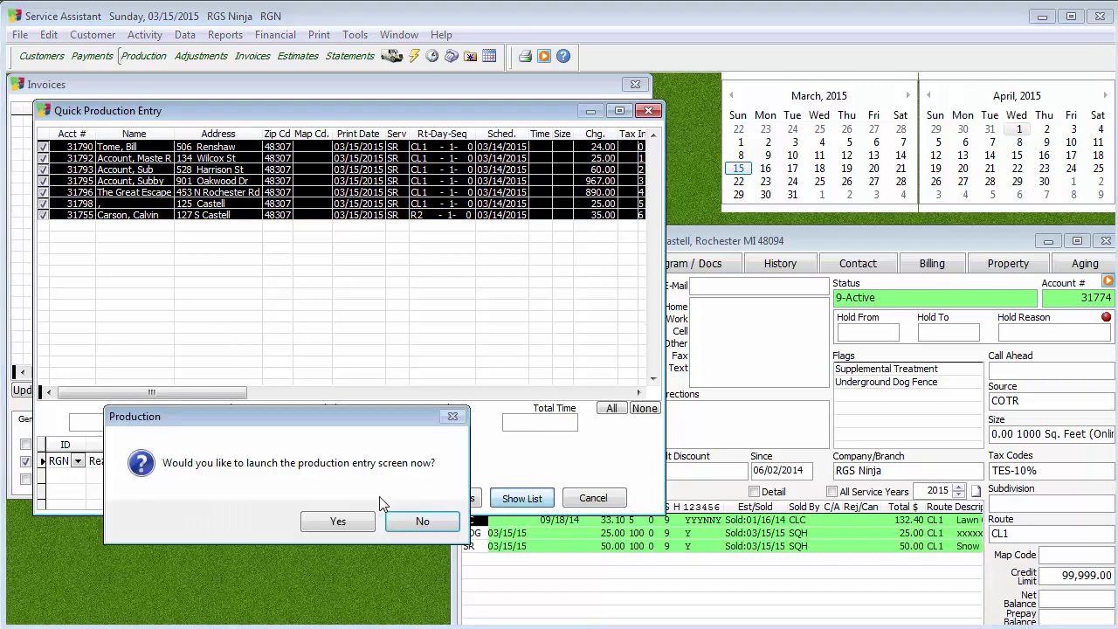
left_click(343, 524)
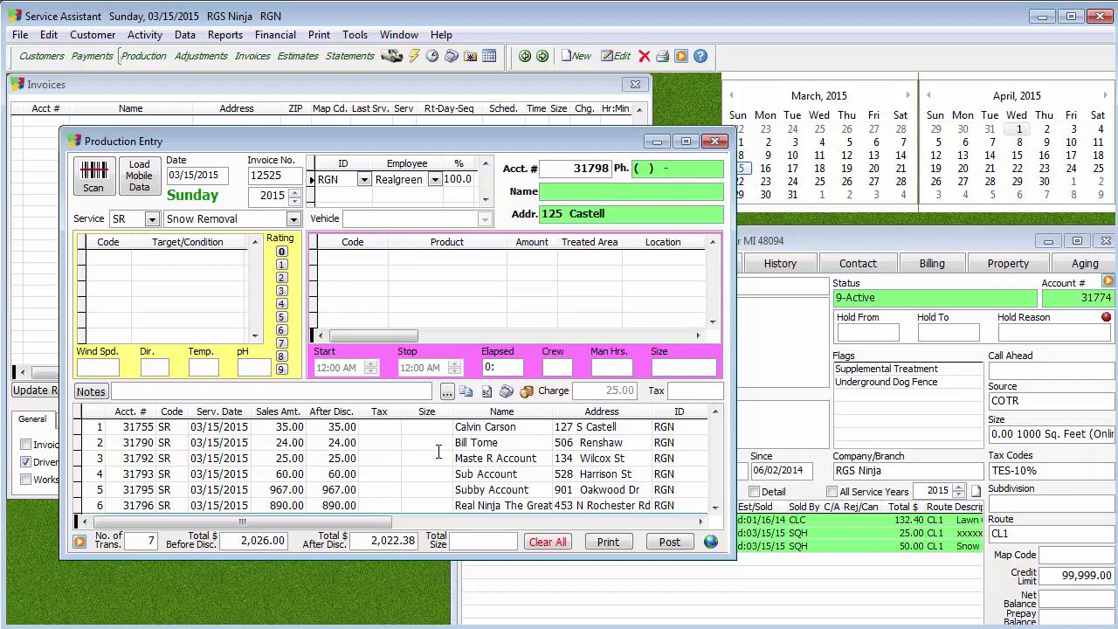
Post the Snow Removal production transactions without printing the transaction journal
left_click(297, 473)
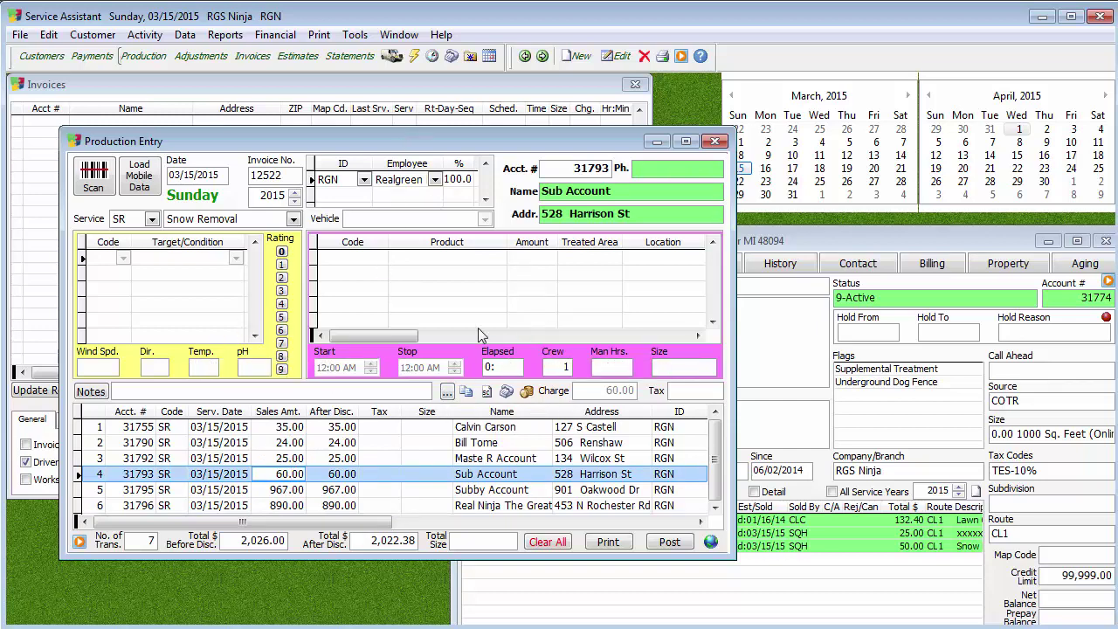
left_click(674, 544)
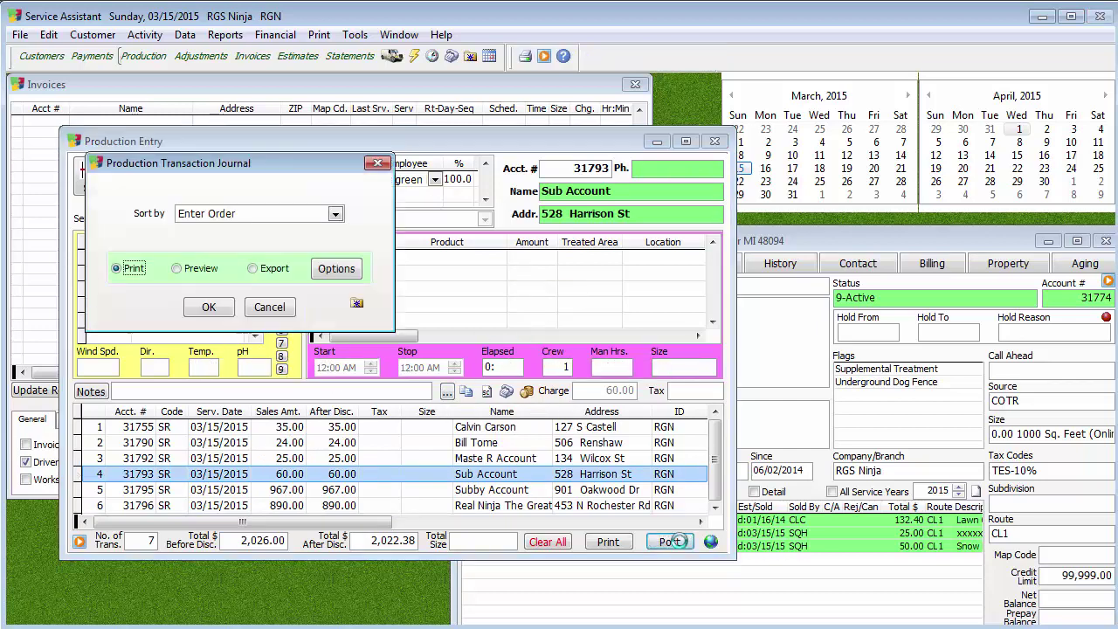
left_click(271, 307)
left_click(363, 519)
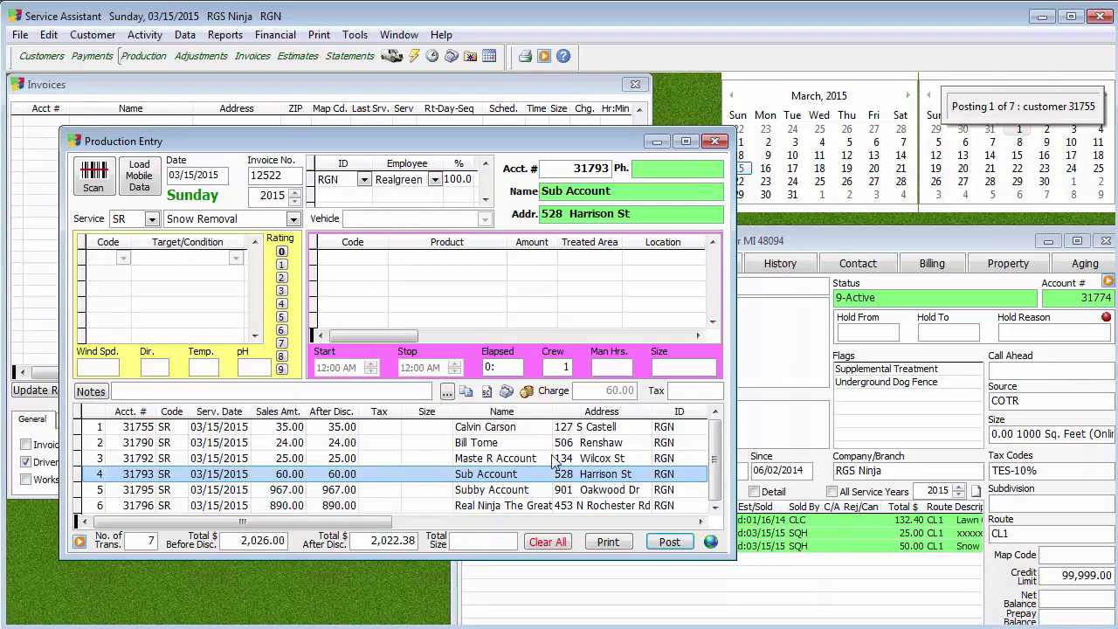
Bring the open customer record to the front and browse the neighbouring customer records for their services
left_click(820, 238)
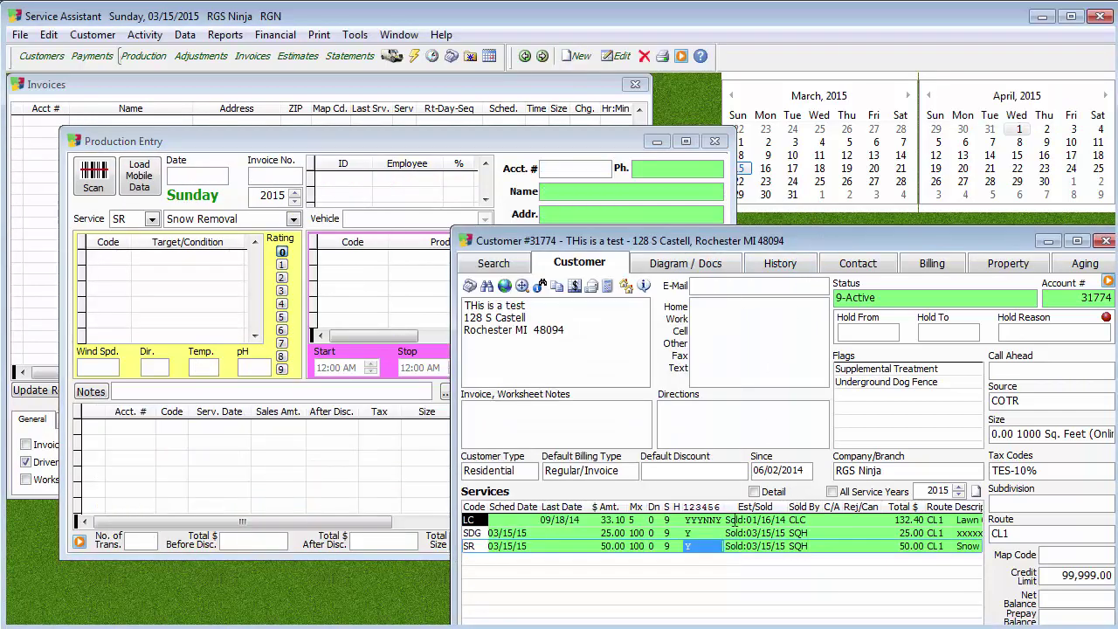
left_click(542, 57)
left_click(541, 55)
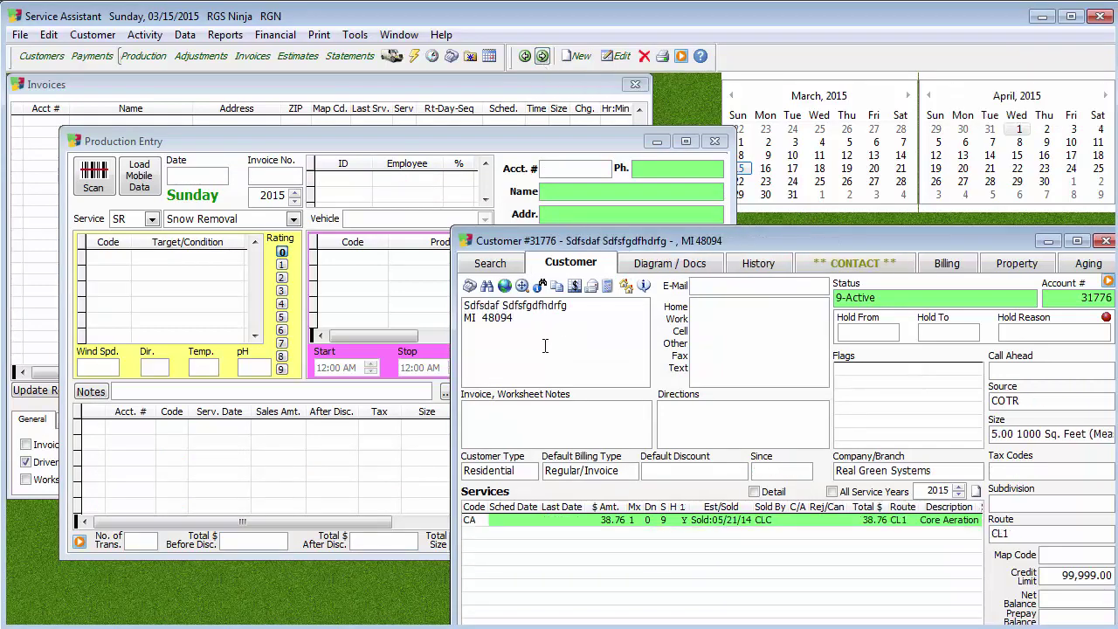
left_click(523, 57)
left_click(523, 57)
left_click(523, 57)
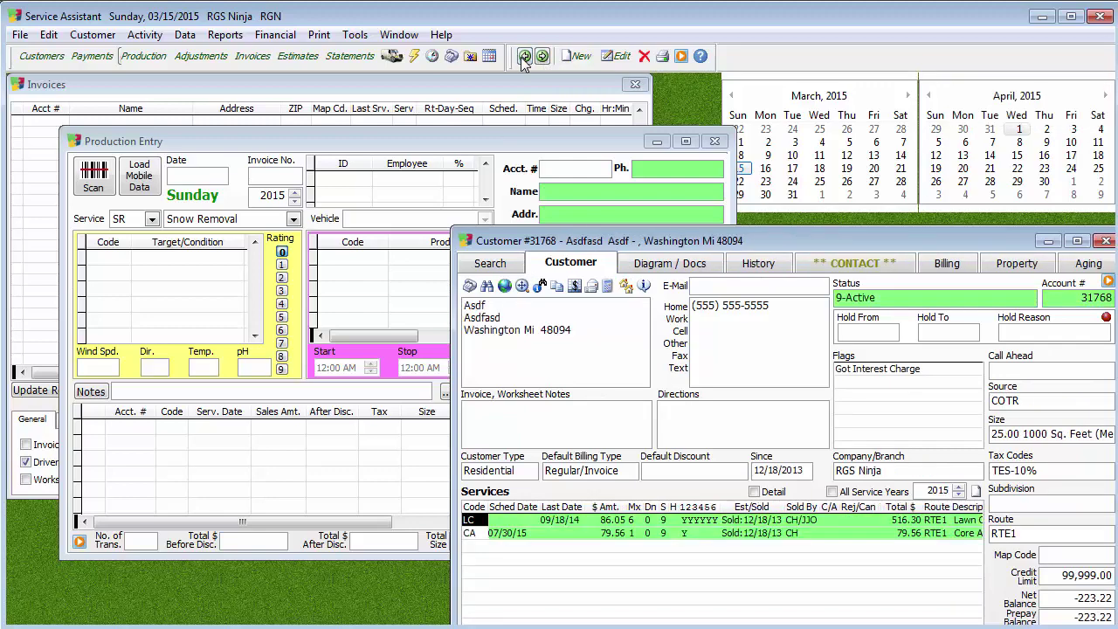
left_click(523, 56)
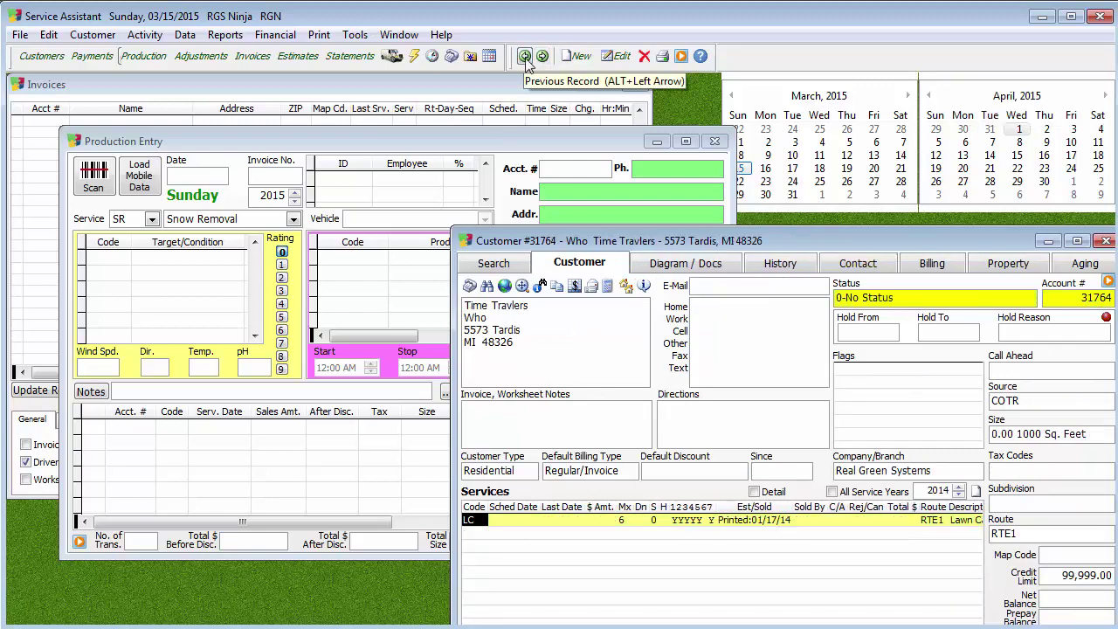
left_click(524, 57)
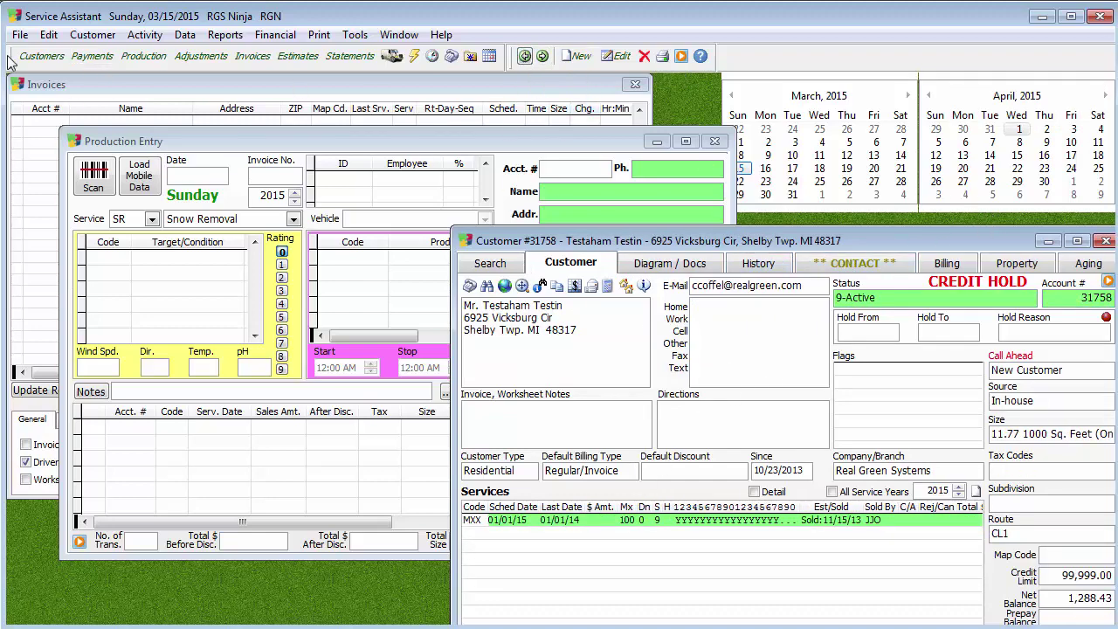
Set up the Customer List by Program/Job report to include only customers with SR Snow Removal, closing the open customer record
left_click(224, 35)
mouse_move(341, 116)
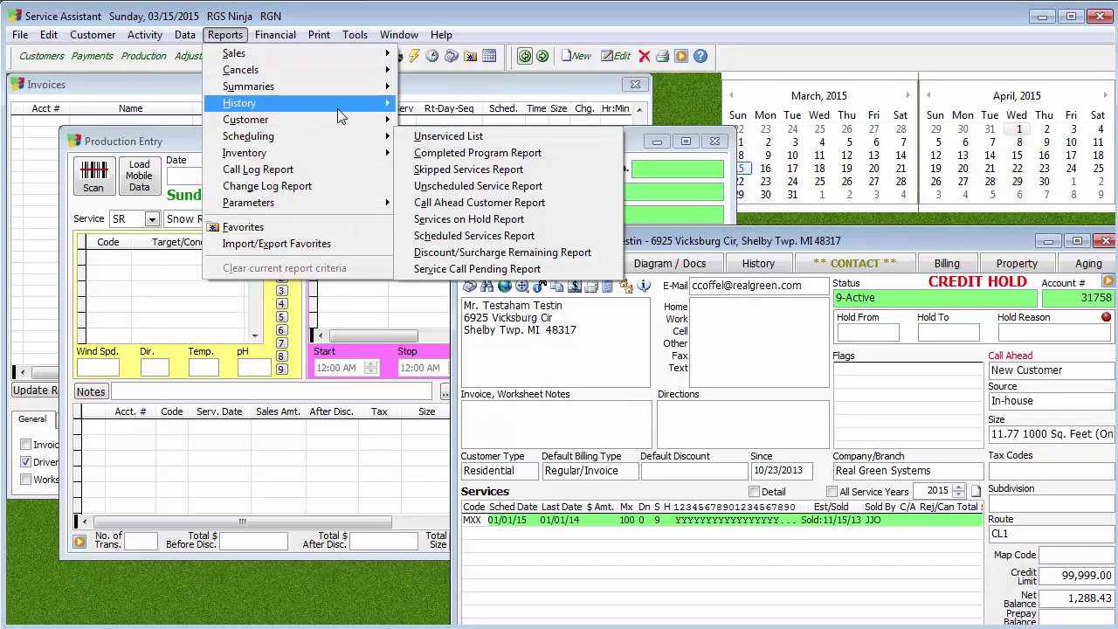
mouse_move(262, 119)
left_click(454, 202)
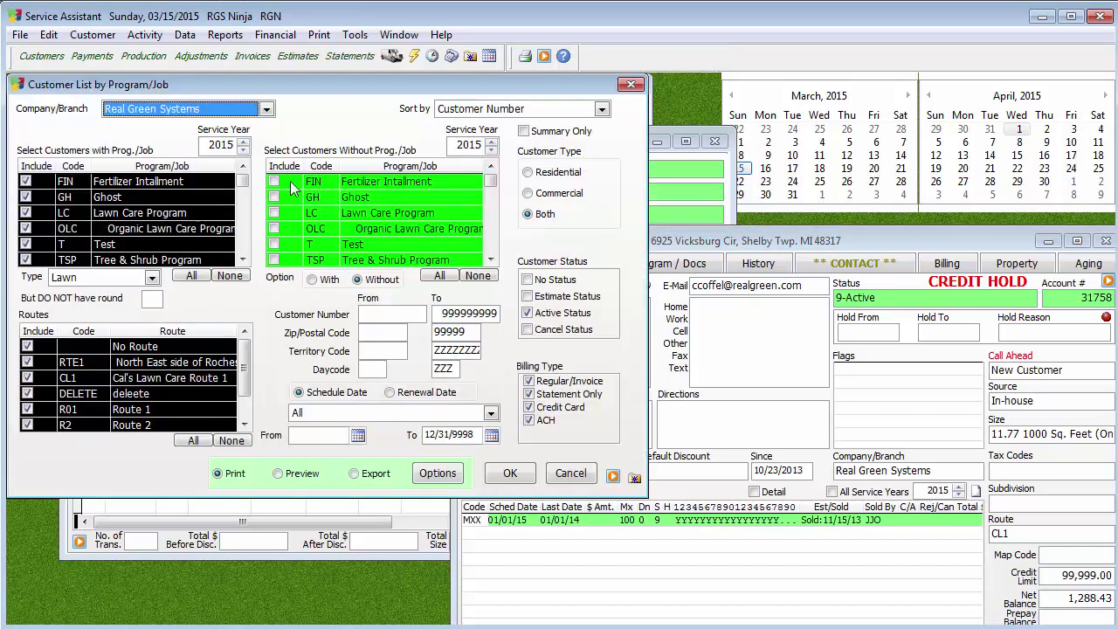
left_click(241, 276)
left_click(245, 253)
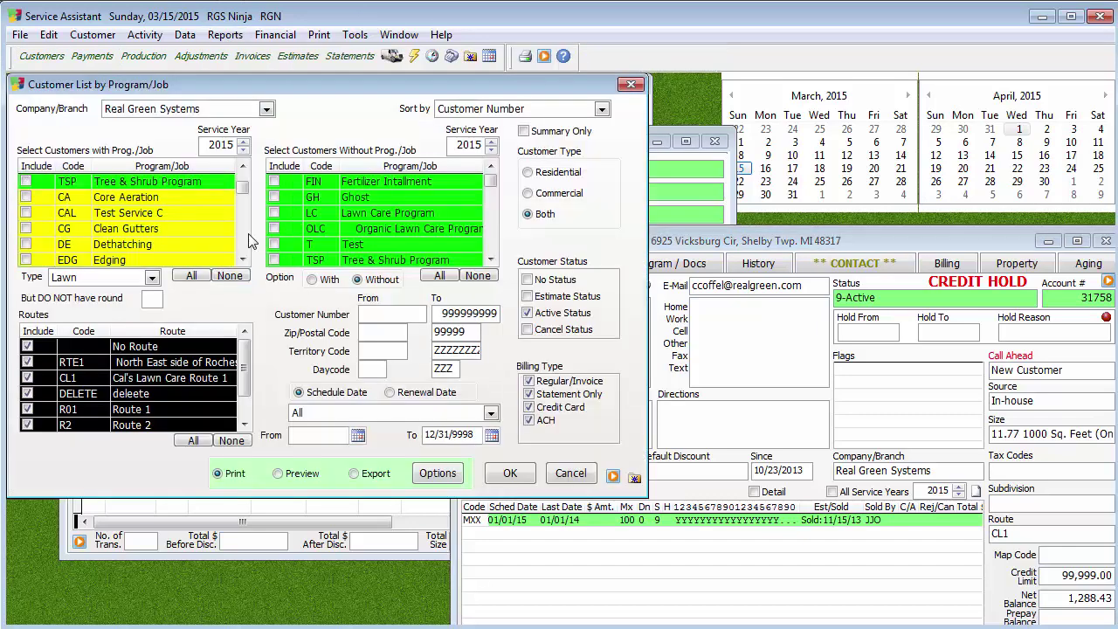
left_click(247, 235)
left_click(247, 236)
left_click(247, 236)
left_click(247, 236)
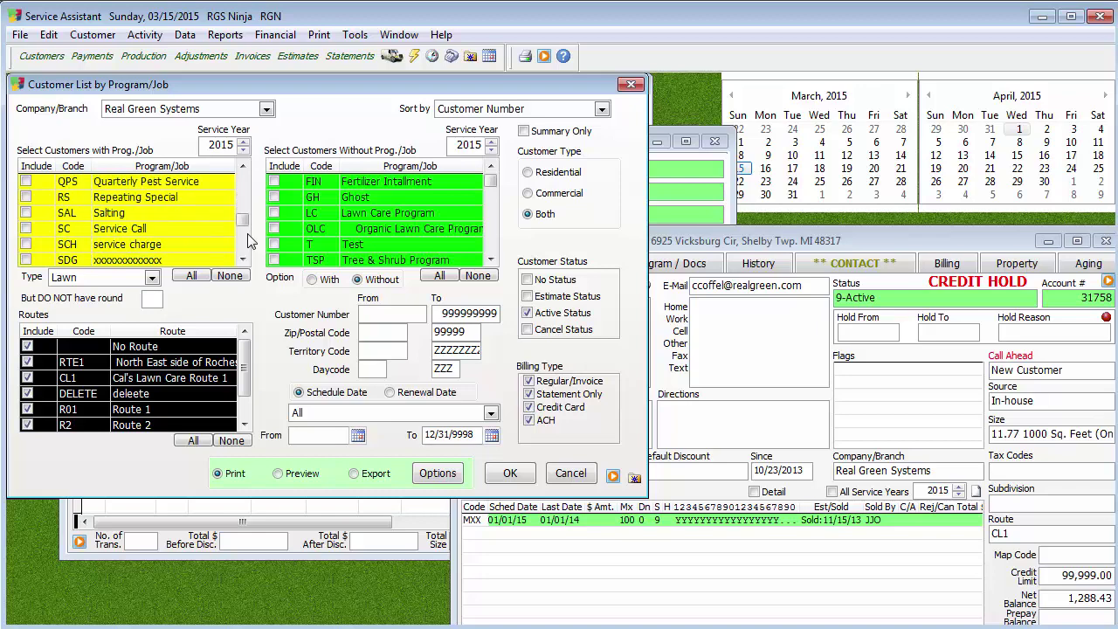
left_click(247, 251)
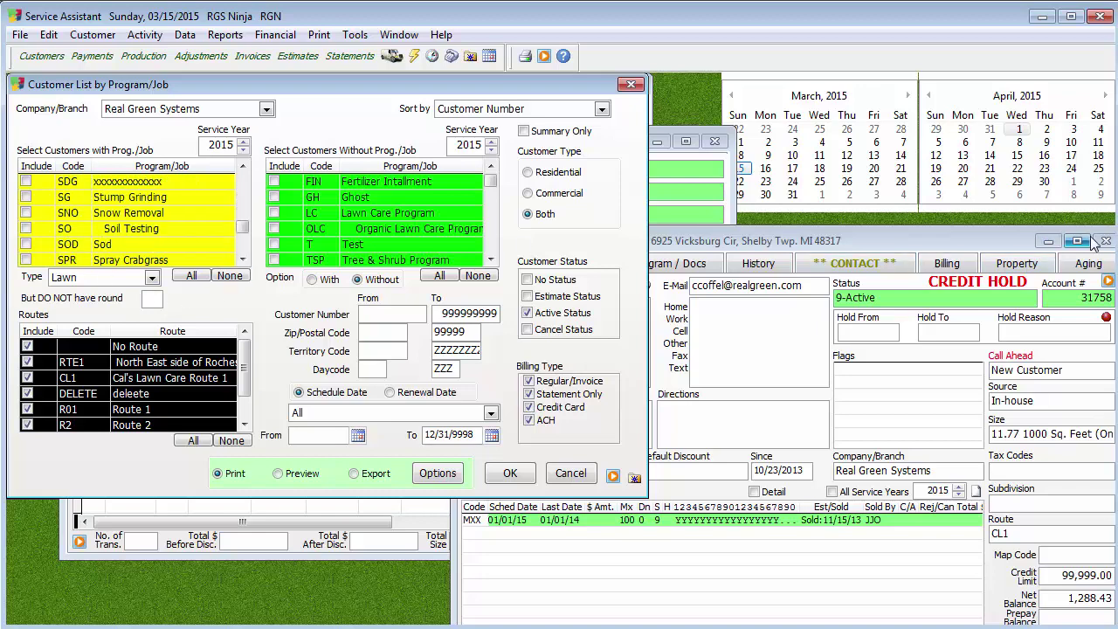
left_click(861, 202)
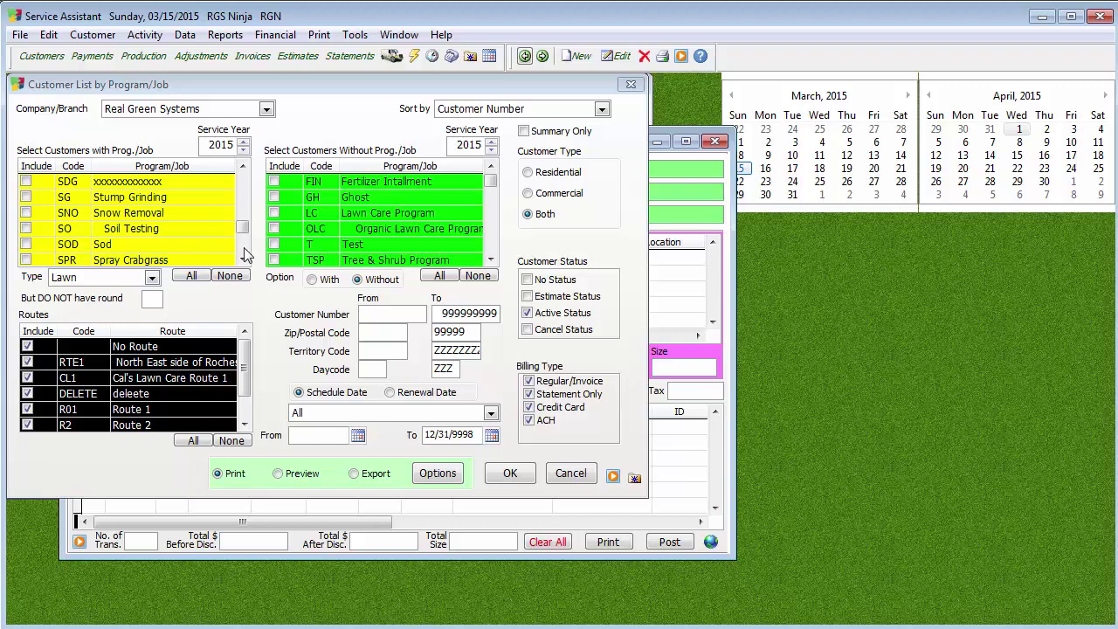
left_click(245, 253)
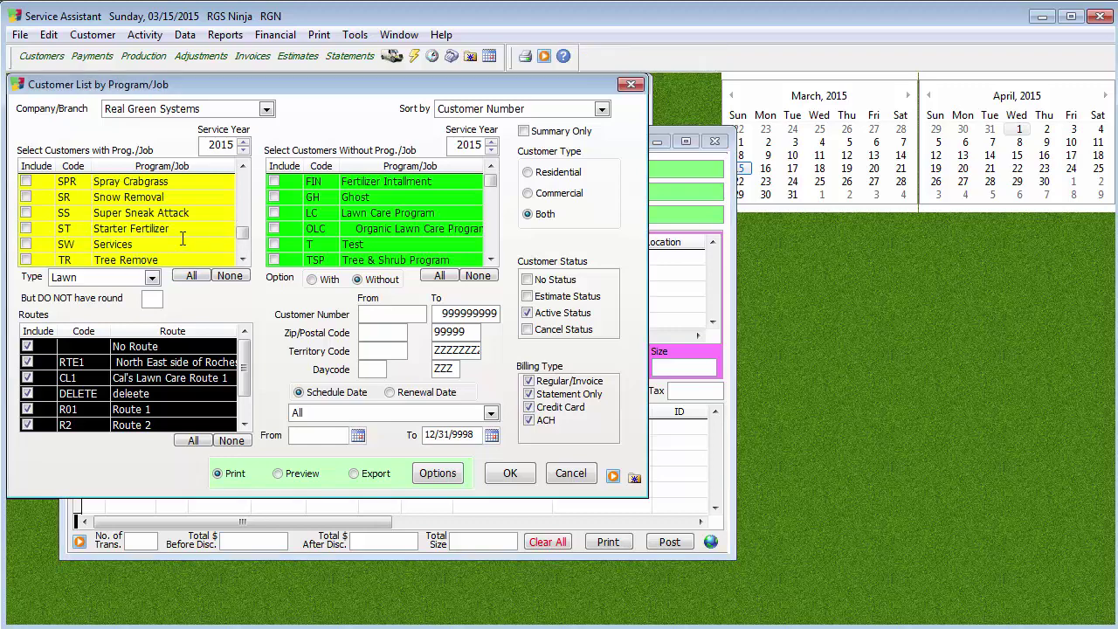
left_click(26, 197)
Try to preview the Snow Removal customer list for the Real Green Systems branch
left_click(301, 473)
left_click(522, 477)
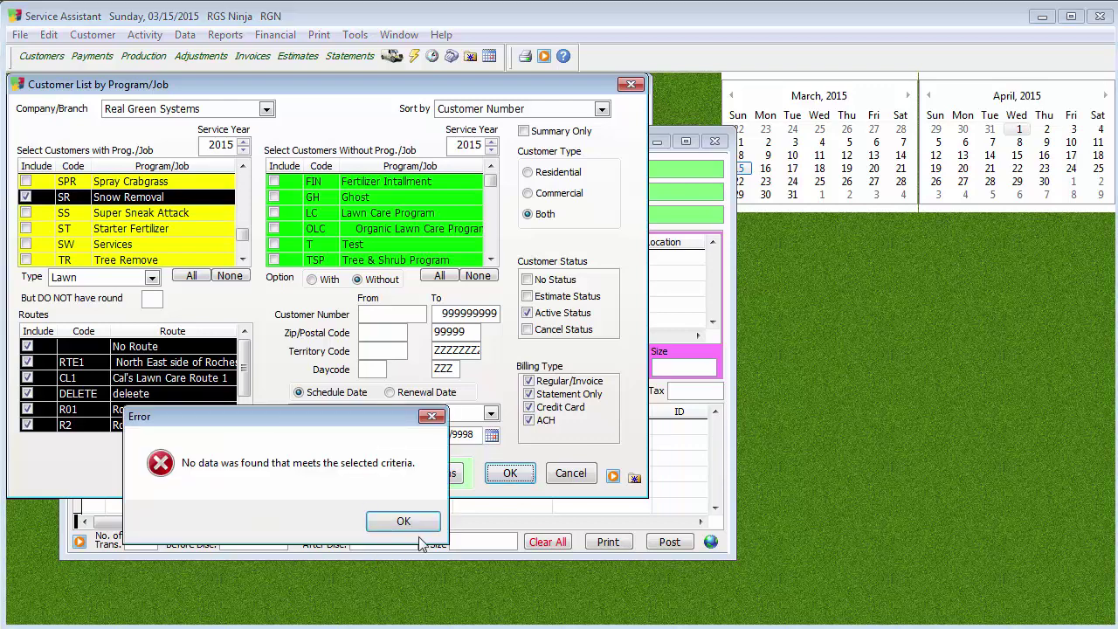
left_click(422, 525)
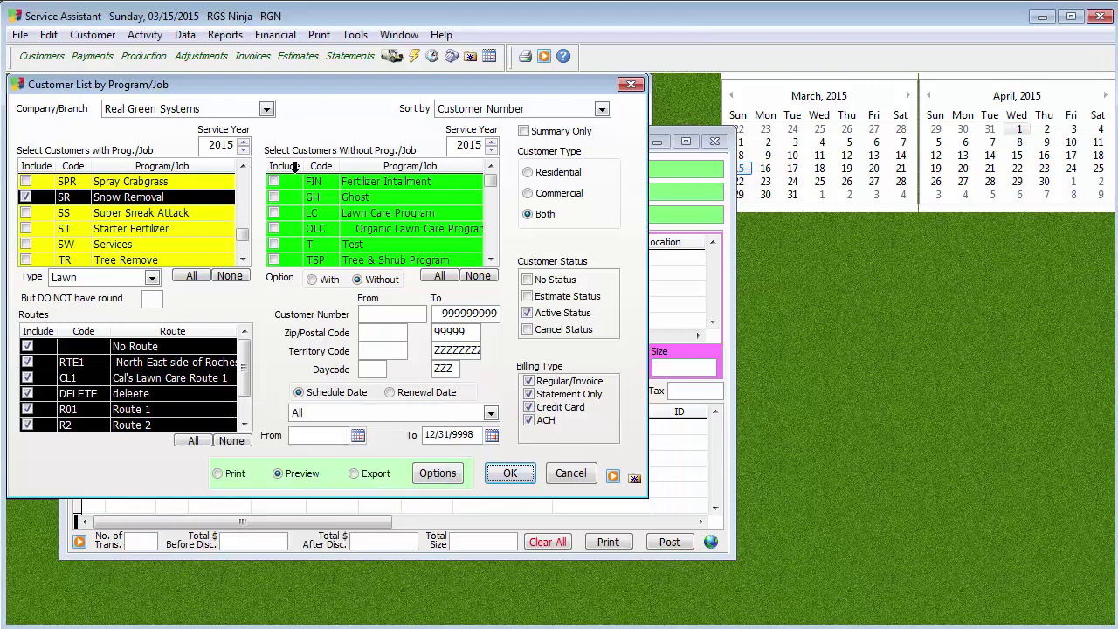
Set the report's company/branch to RGS Ninja, preview the Snow Removal customer list and close the preview
left_click(266, 108)
left_click(238, 174)
left_click(252, 111)
left_click(232, 168)
left_click(506, 474)
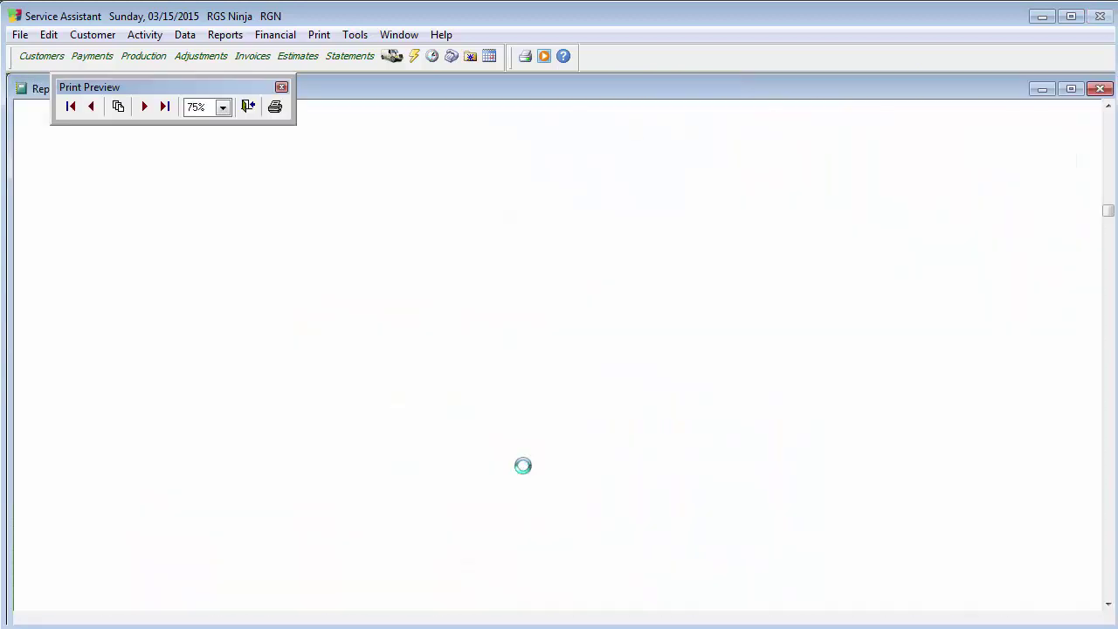
left_click(247, 108)
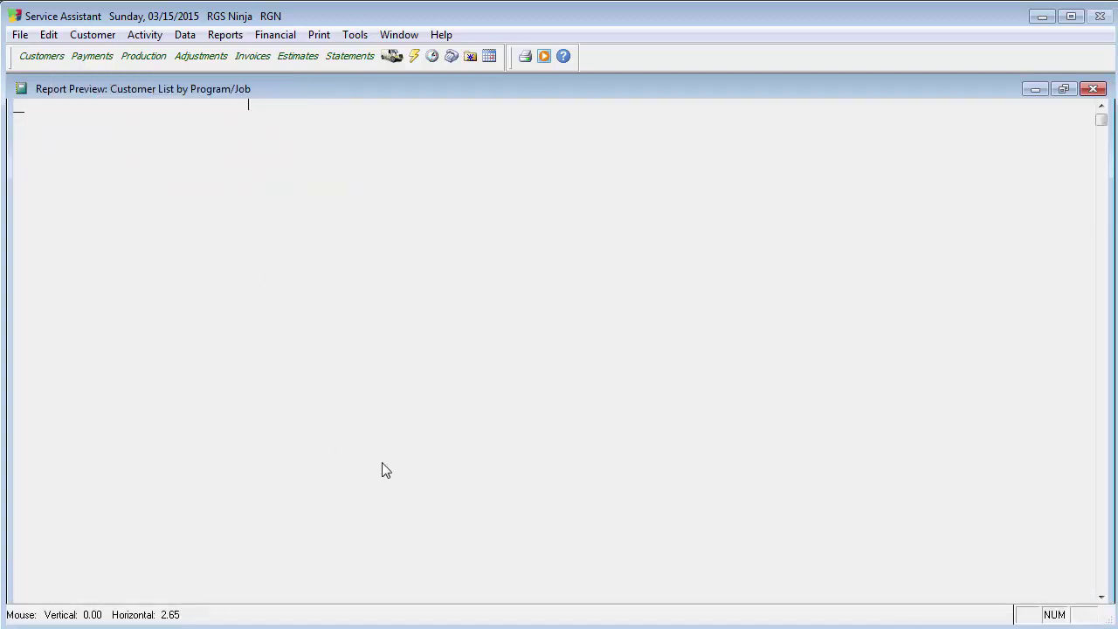
Export the Snow Removal customer list using the Customer Search Screen export type
left_click(384, 477)
left_click(441, 474)
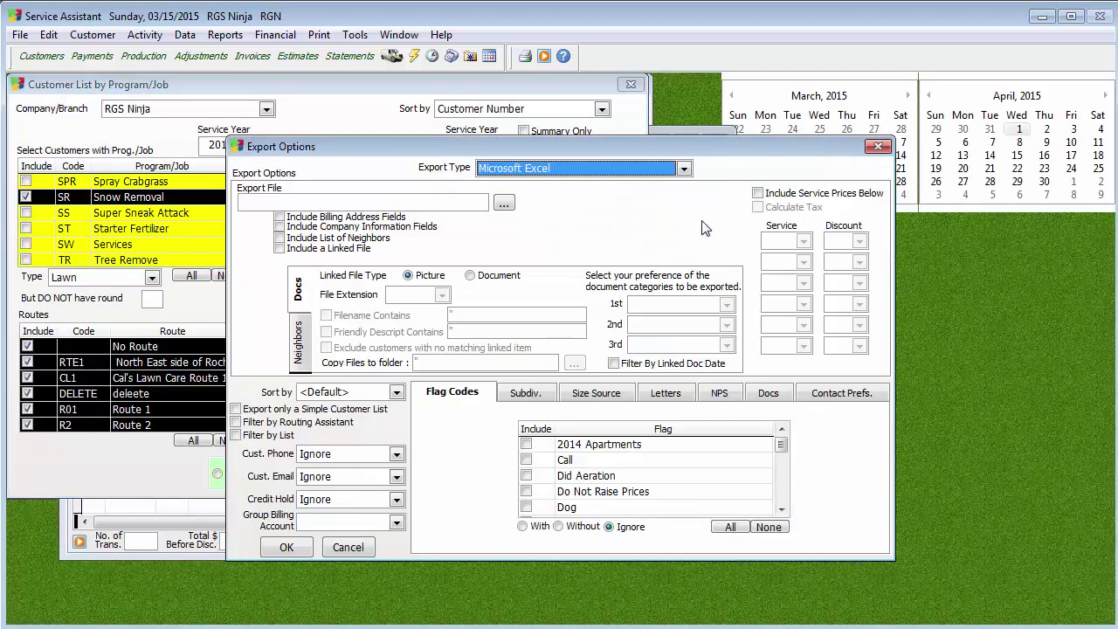
left_click(587, 165)
left_click(674, 421)
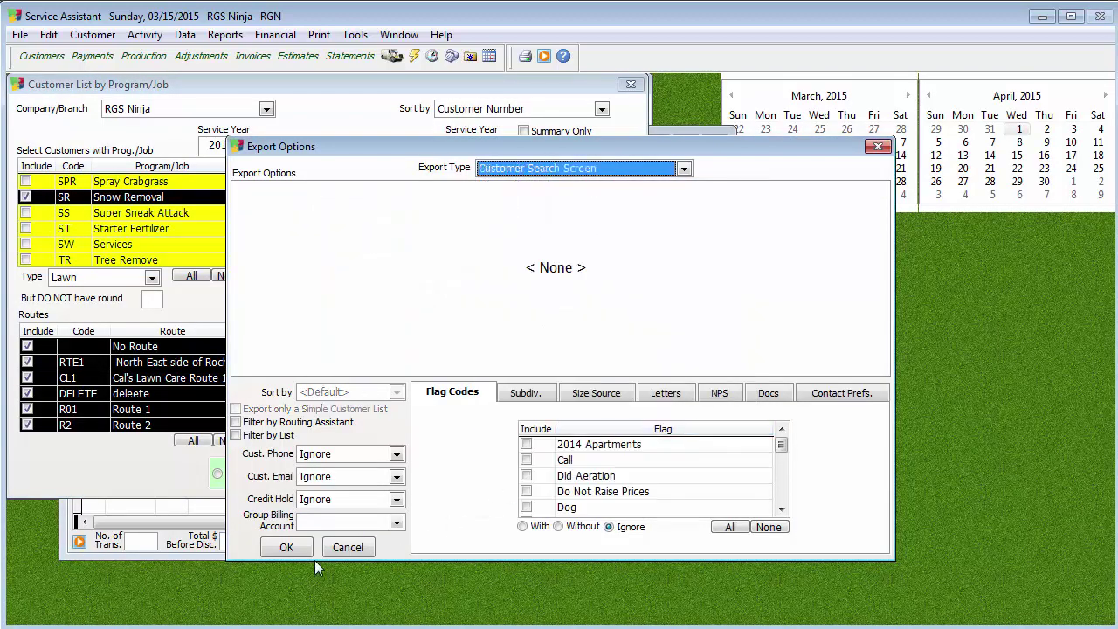
left_click(284, 547)
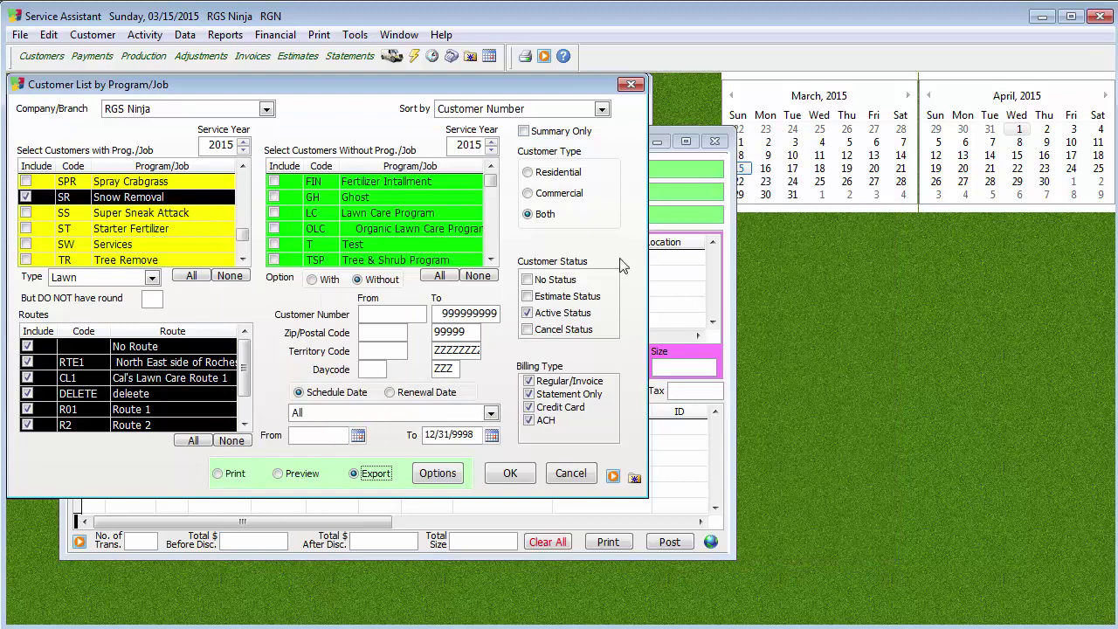
left_click(521, 477)
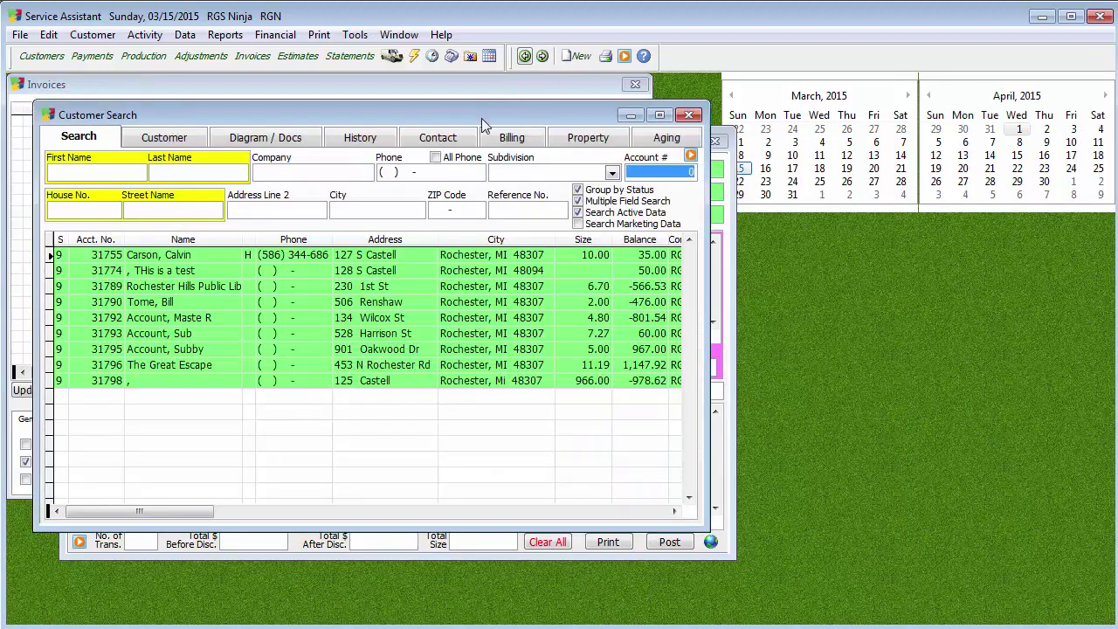
Move the Customer Search window clear of the windows behind it and close Production Entry
left_click_drag(483, 125, 643, 294)
left_click(714, 140)
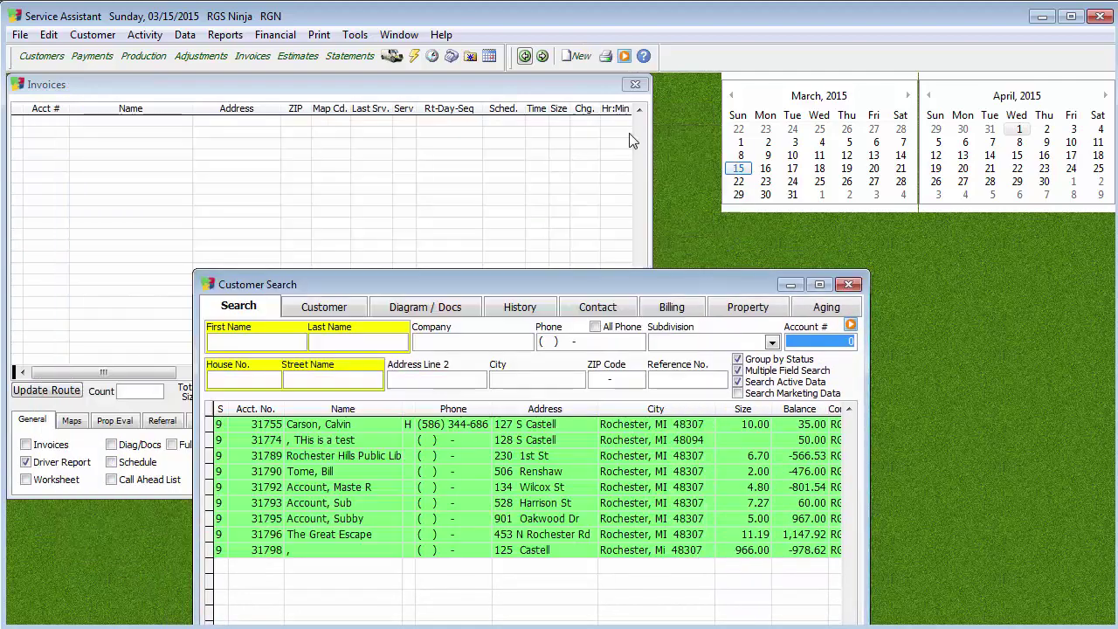
Close the Invoices window and the report preview, and bring up the first customer record from the Snow Removal search list
left_click(634, 84)
left_click_drag(598, 285, 541, 117)
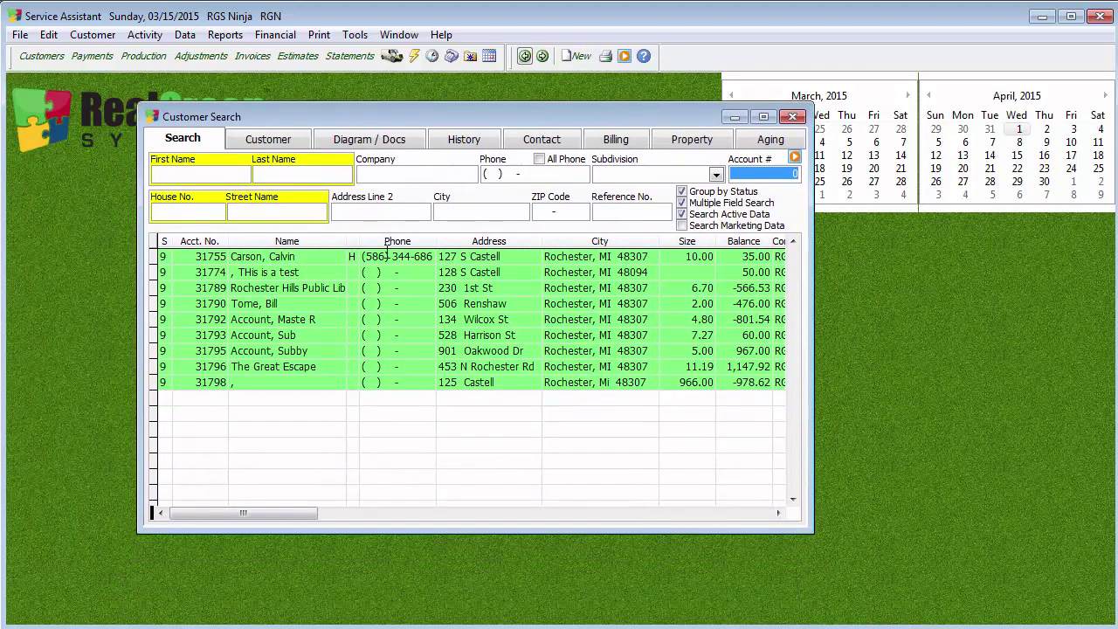
double_click(387, 255)
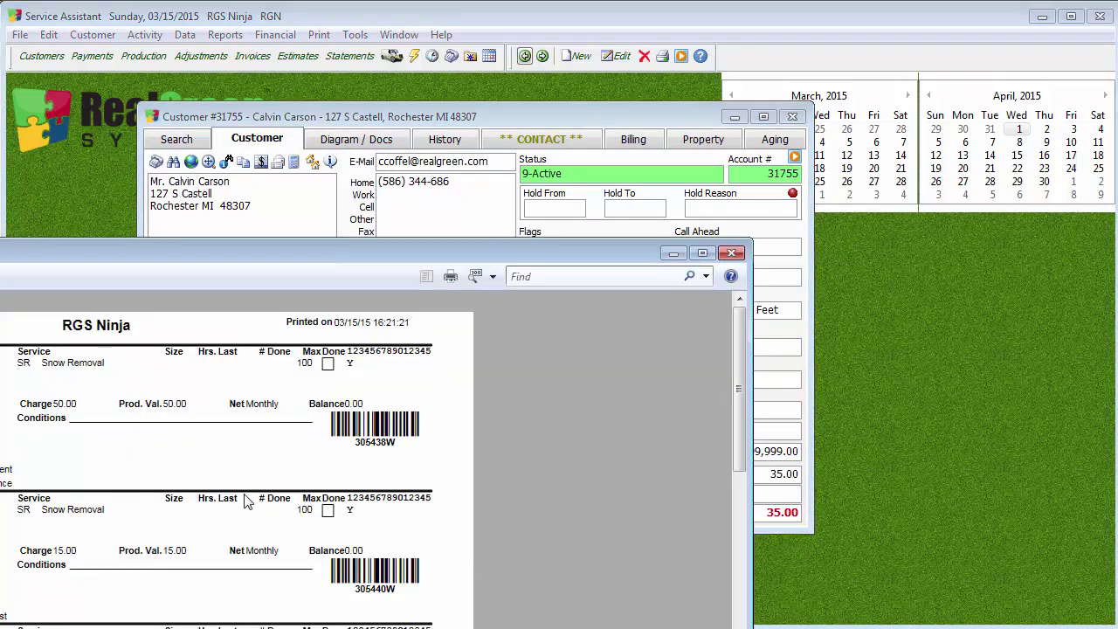
left_click(732, 253)
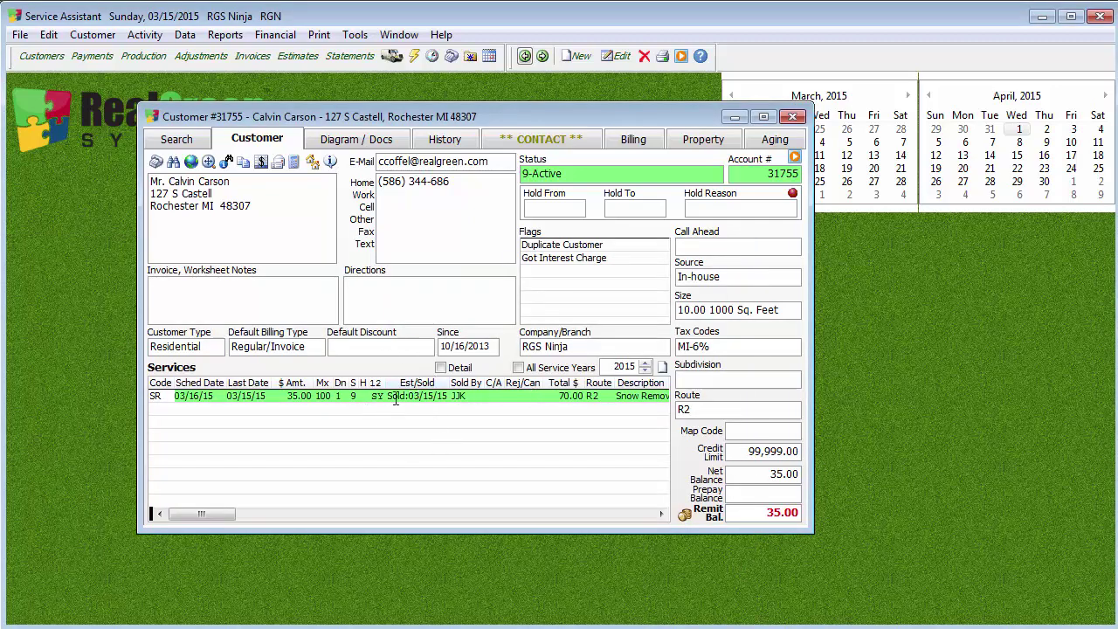
Go to the next listed customer's record, examine the schedule lines of its Snow Removal job, and close the job
left_click(542, 56)
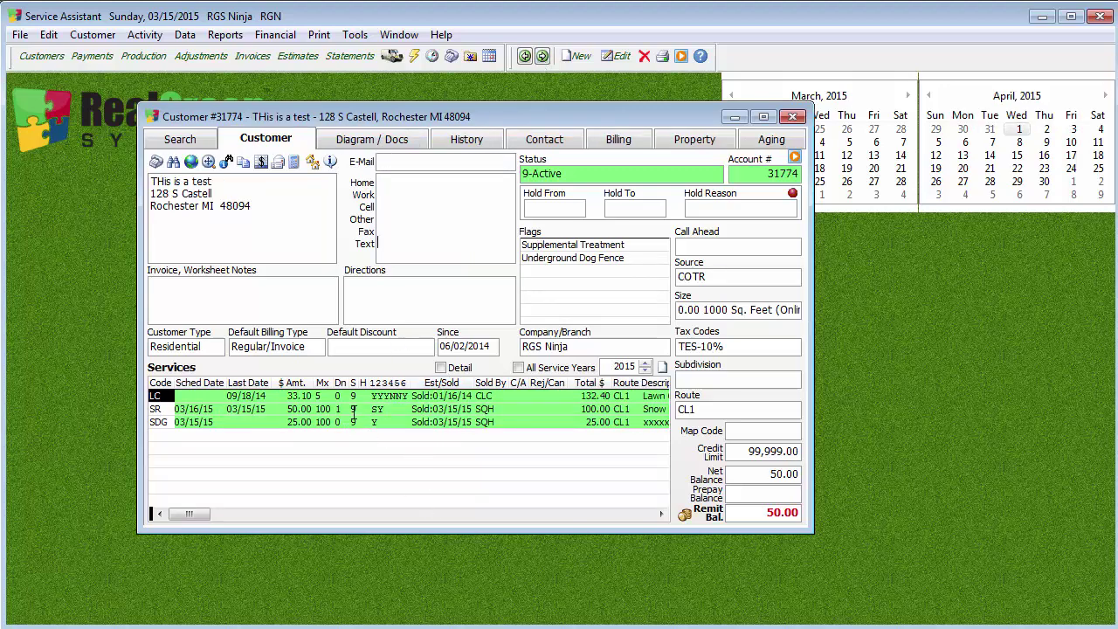
left_click_drag(492, 116, 535, 111)
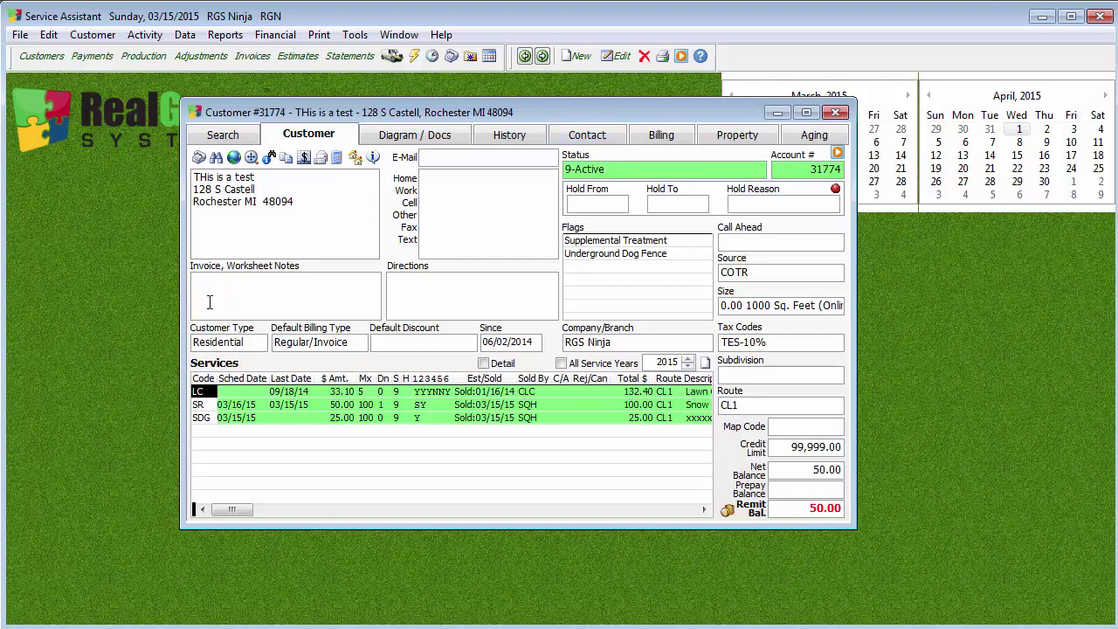
double_click(429, 403)
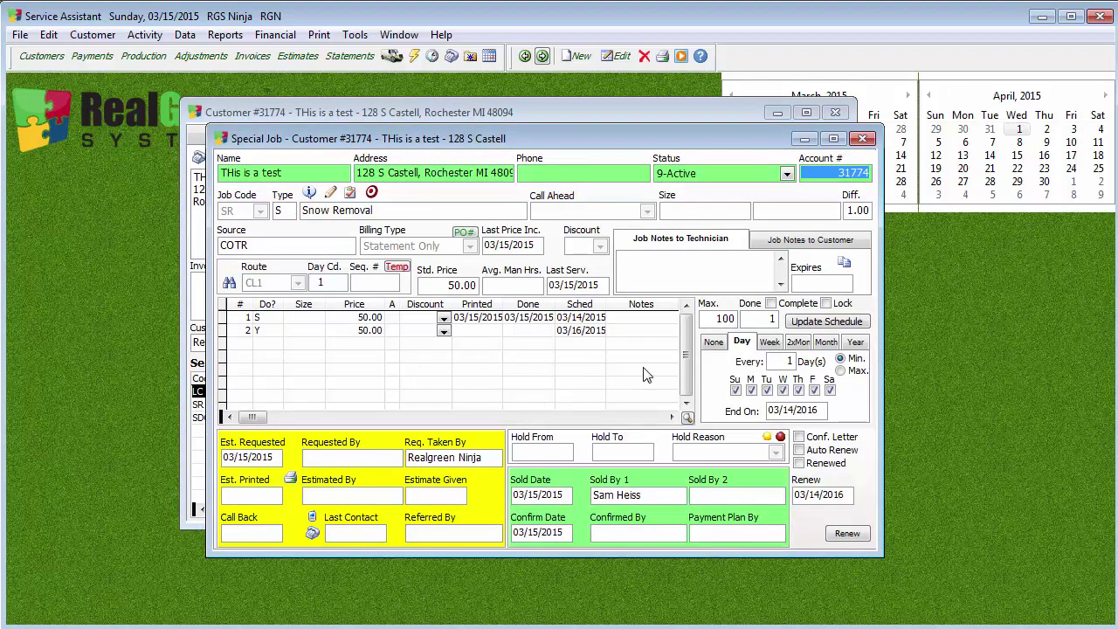
left_click(862, 138)
Open Quick Production Entry and set the schedule date range from 03/16/2015 to 03/16/2015
left_click(142, 35)
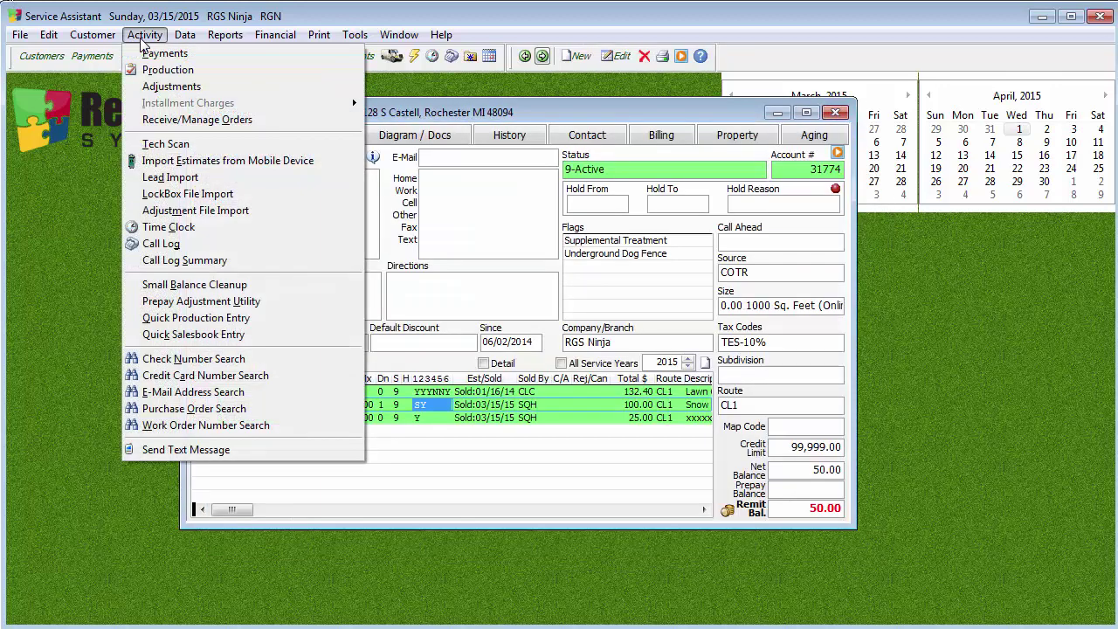
left_click(263, 320)
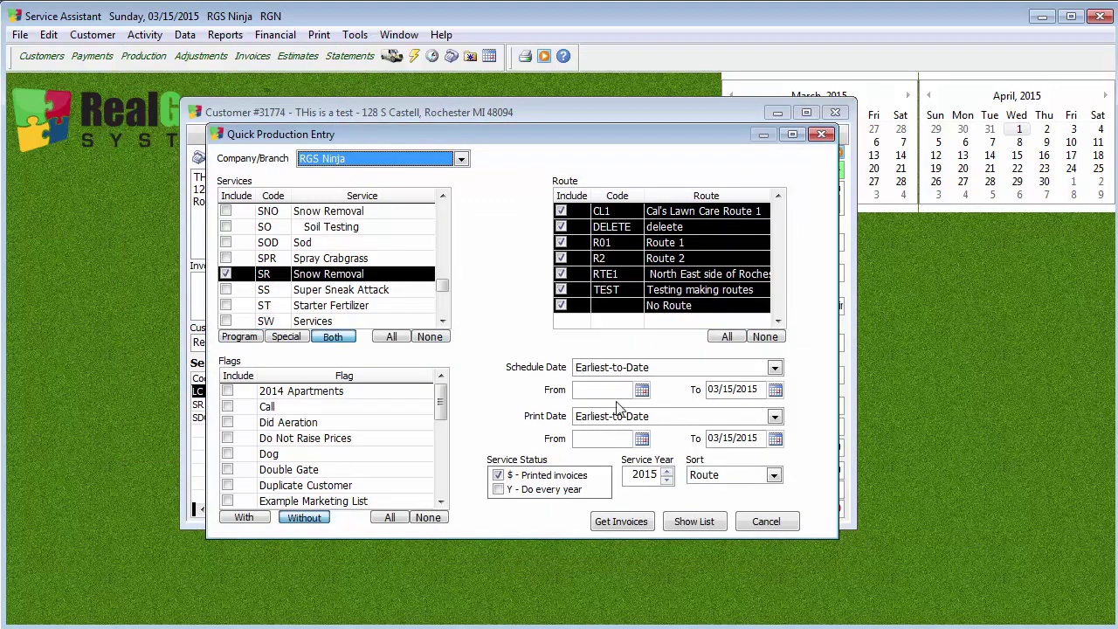
left_click(780, 394)
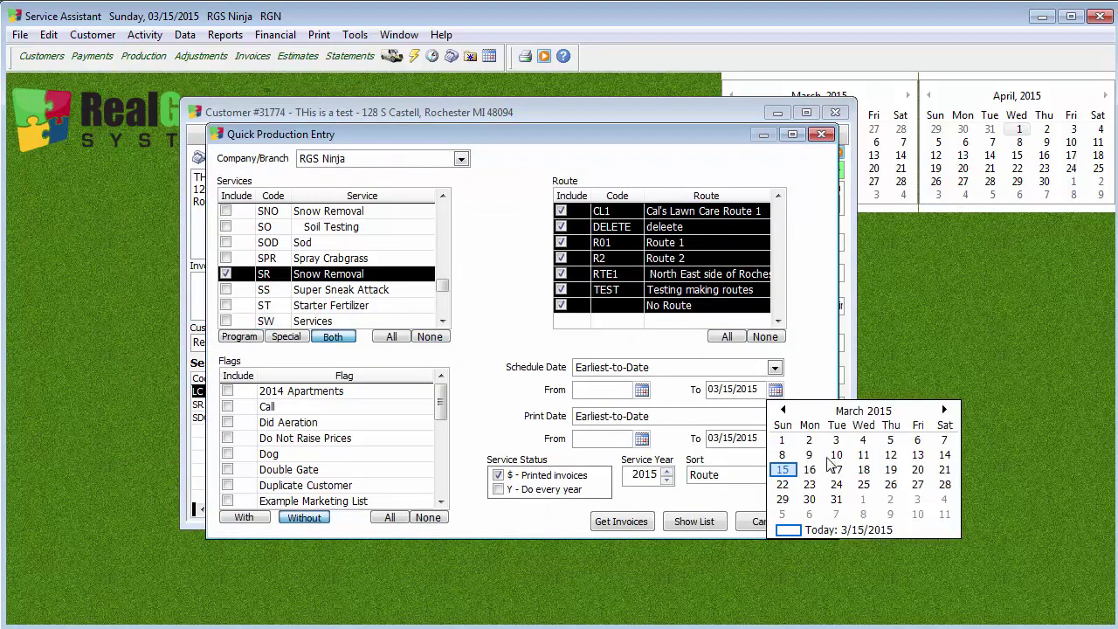
left_click(815, 476)
left_click(644, 391)
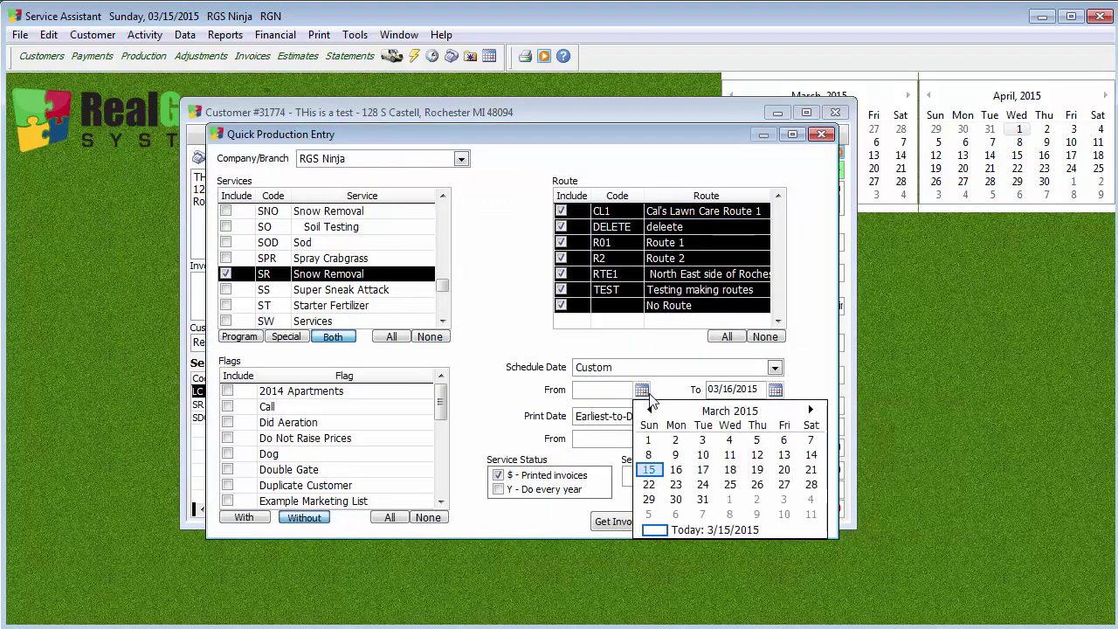
left_click(677, 470)
Limit the service status to Y - Do every year instead of printed invoices, and retrieve the matching Snow Removal invoices
left_click(524, 475)
left_click(498, 489)
left_click(621, 521)
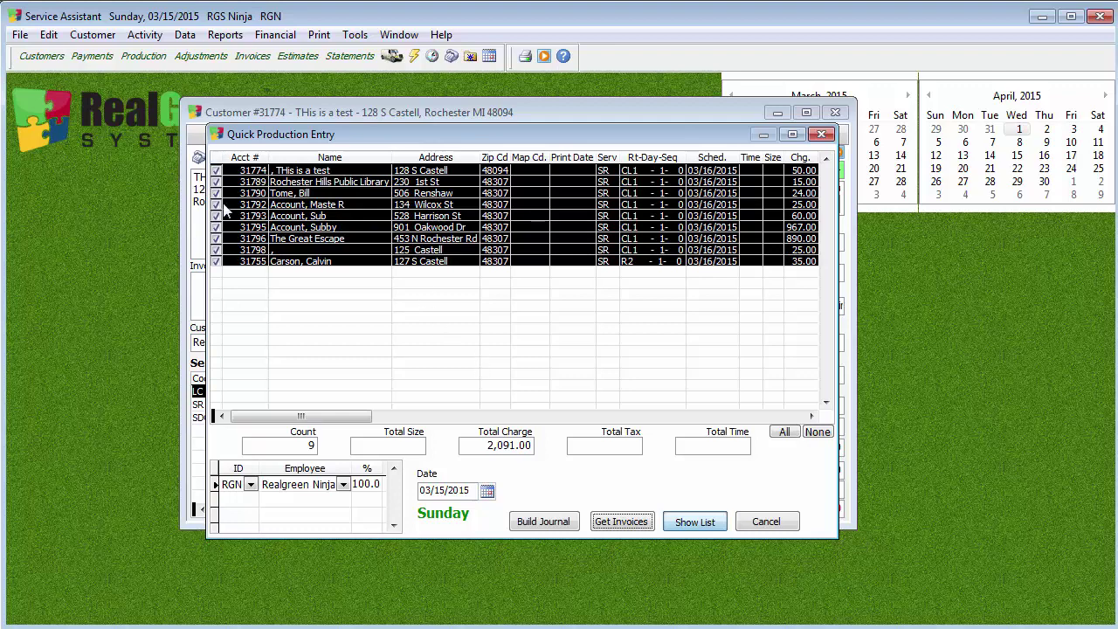
Build the production journal for all retrieved invoices, post the work as done without printing the transaction journal, and close Production Entry
left_click(543, 522)
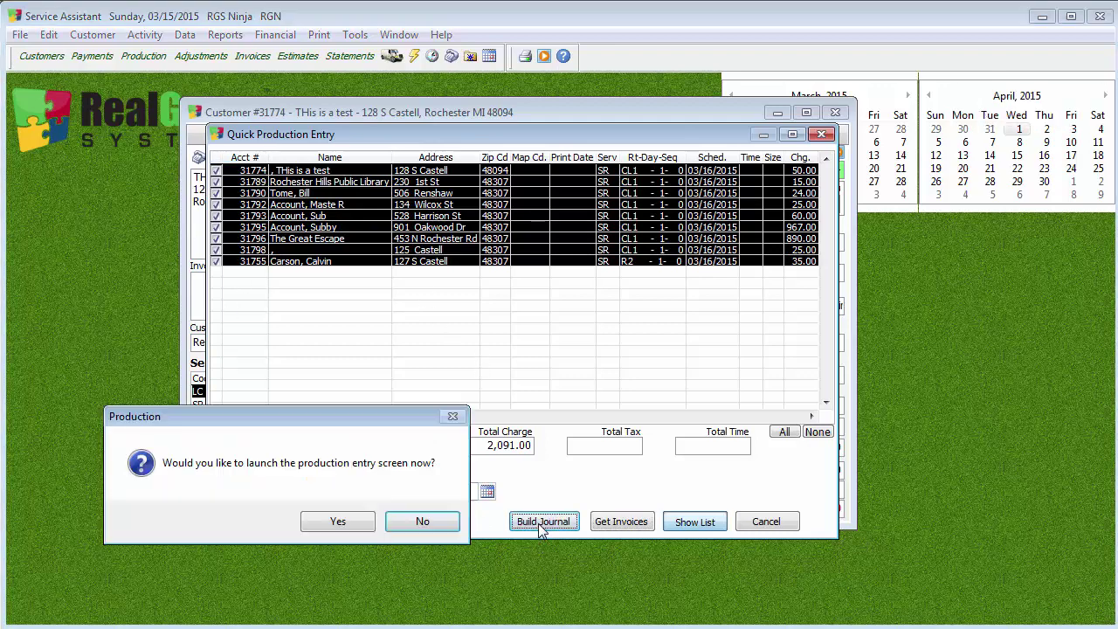
left_click(342, 523)
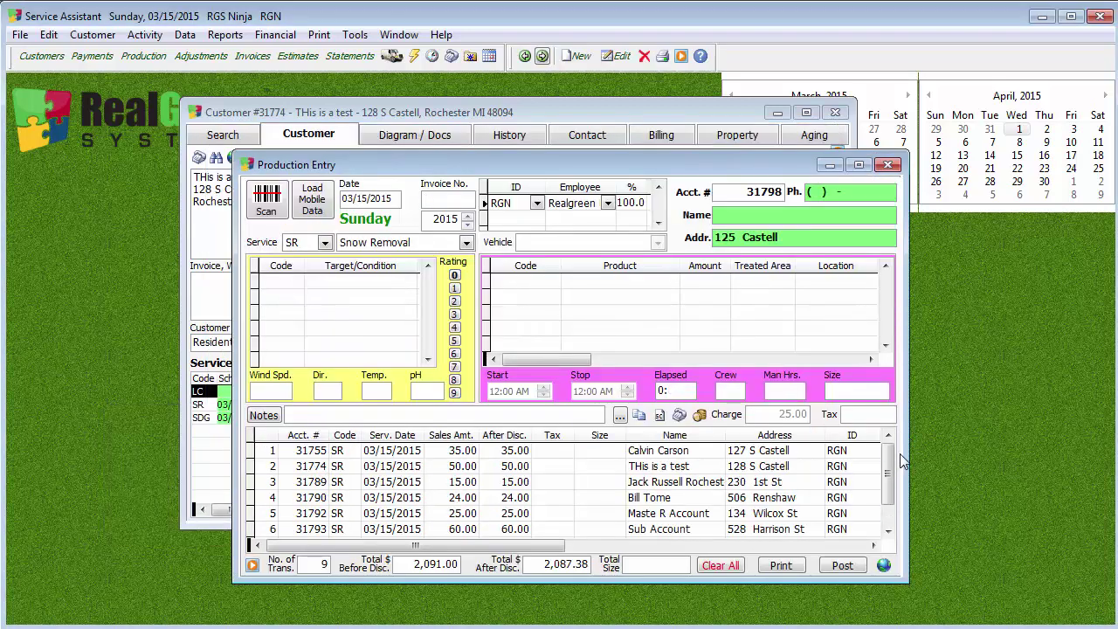
left_click(842, 565)
left_click(441, 333)
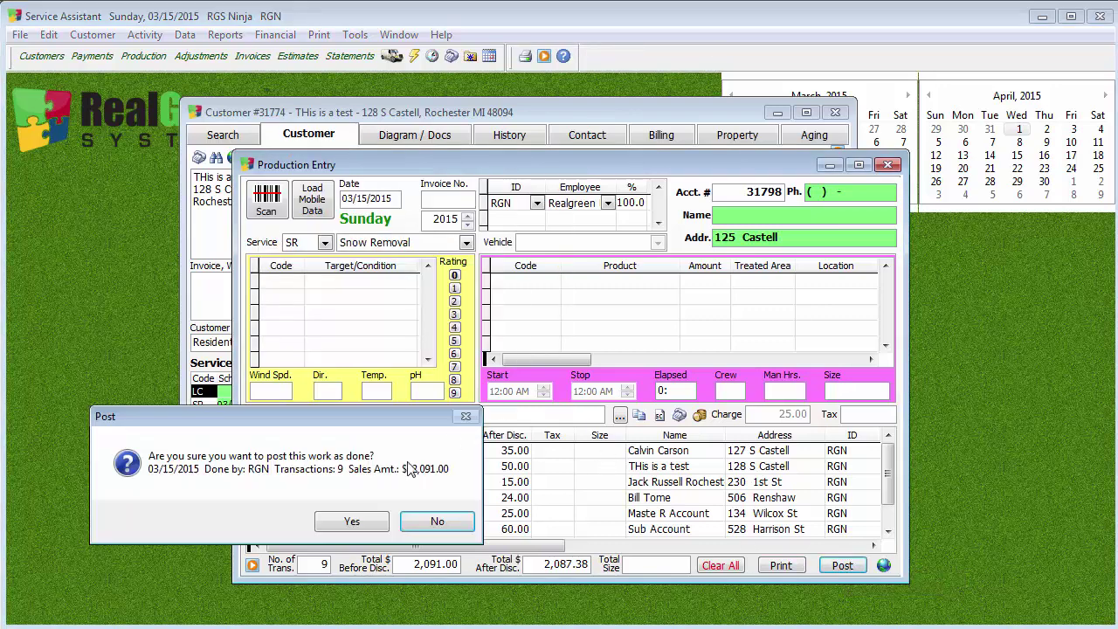
left_click(352, 521)
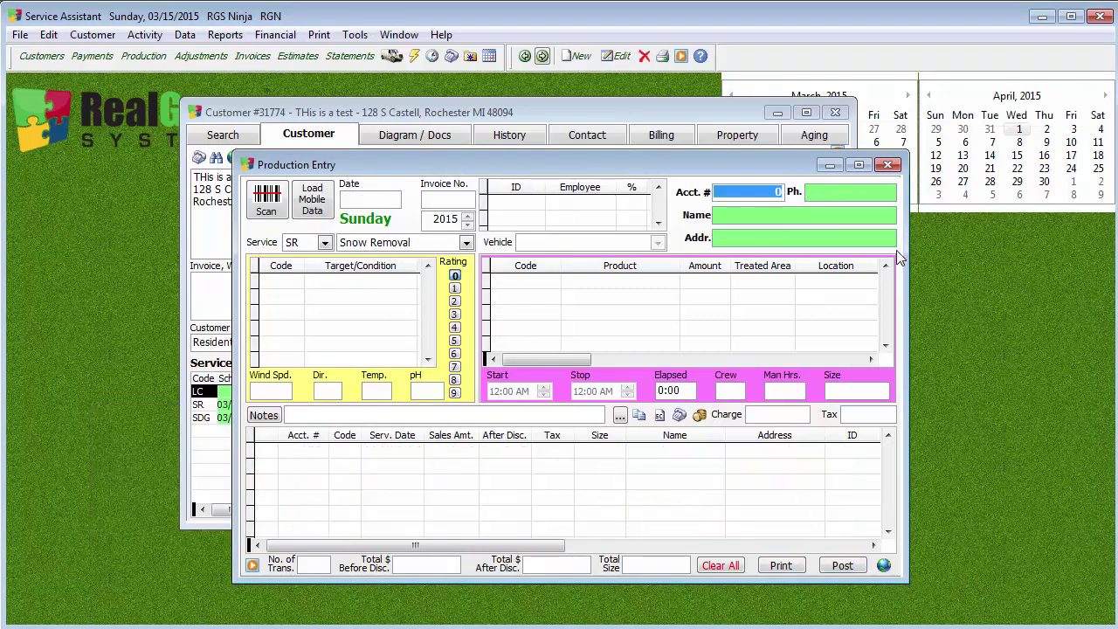
left_click(887, 164)
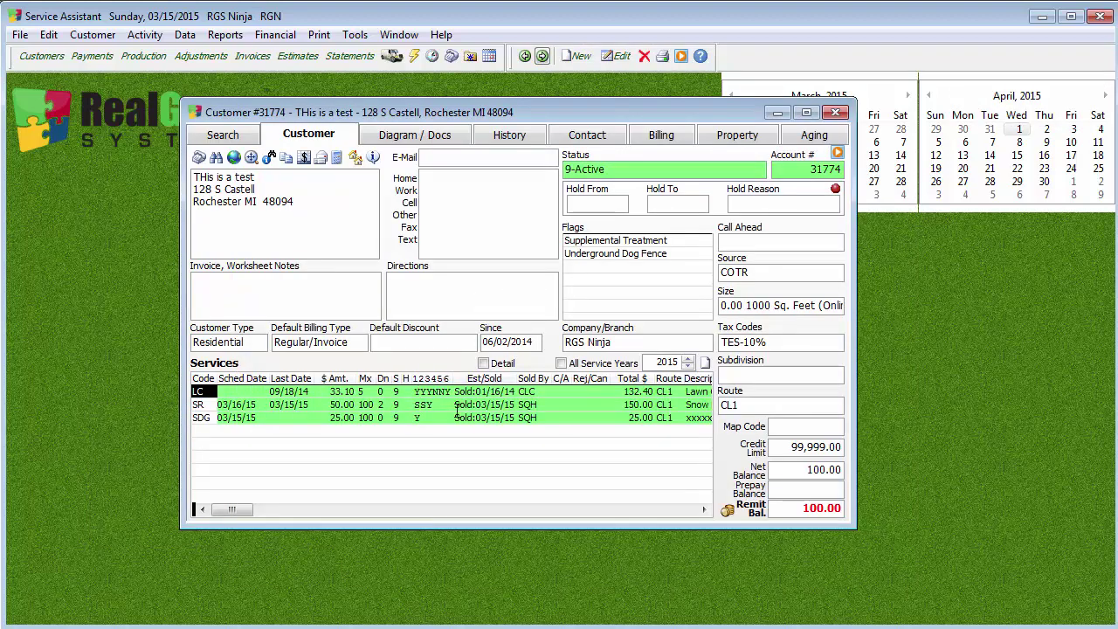
Check the customer's Snow Removal job for its done and scheduled dates, and close the job and customer record
double_click(428, 407)
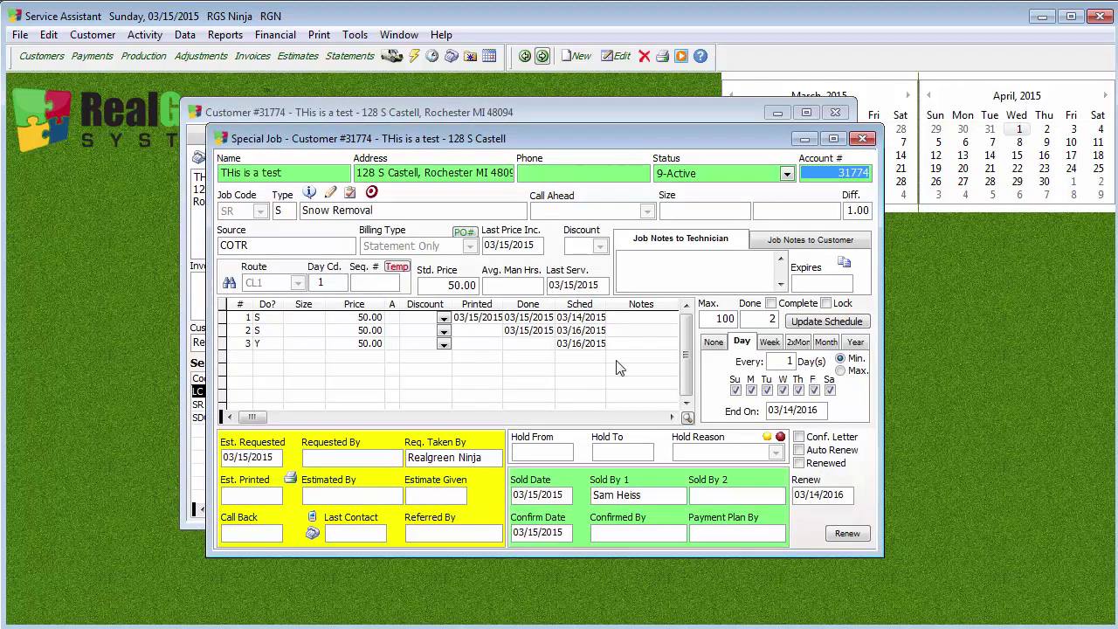
left_click(862, 138)
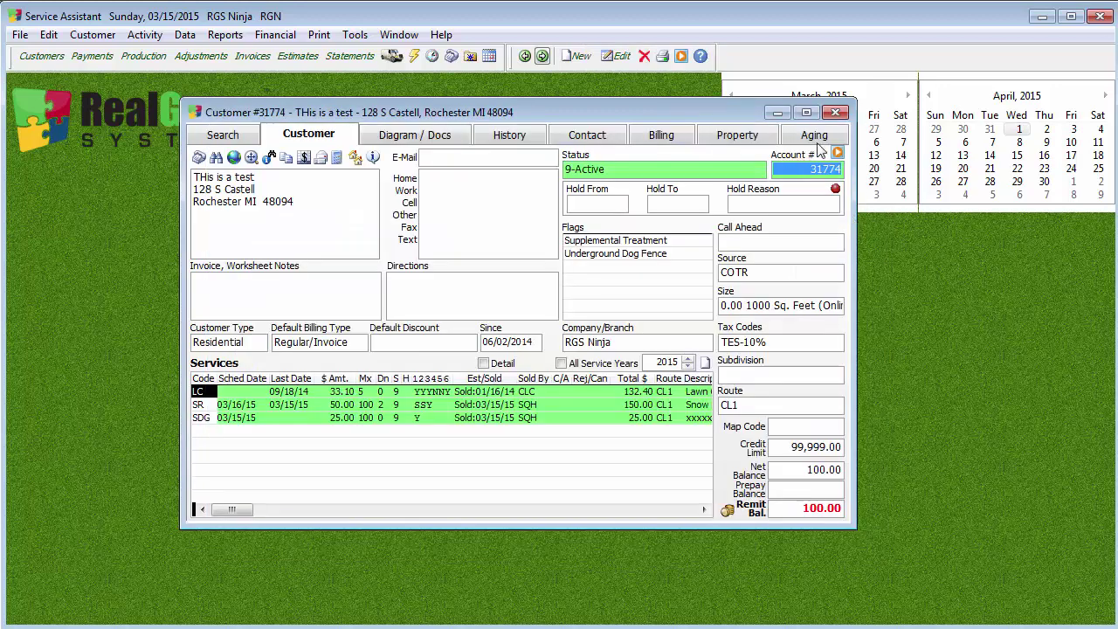
left_click(834, 113)
Retrieve the Snow Removal invoices scheduled for 03/16/2015 in Quick Production Entry and exclude the last three customers in the list
left_click(144, 35)
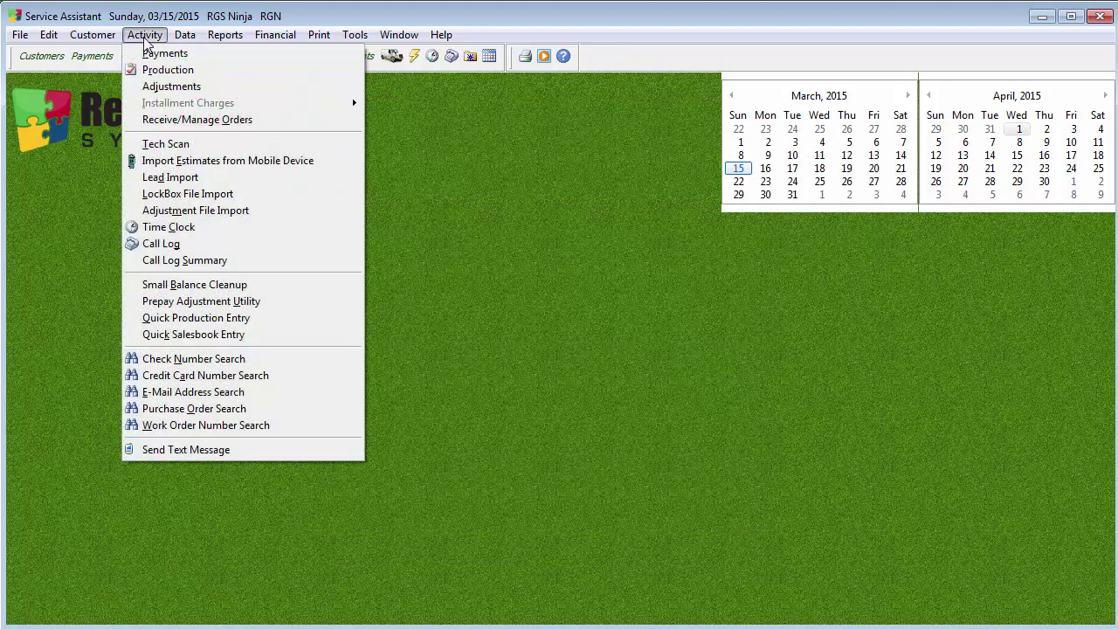
left_click(267, 319)
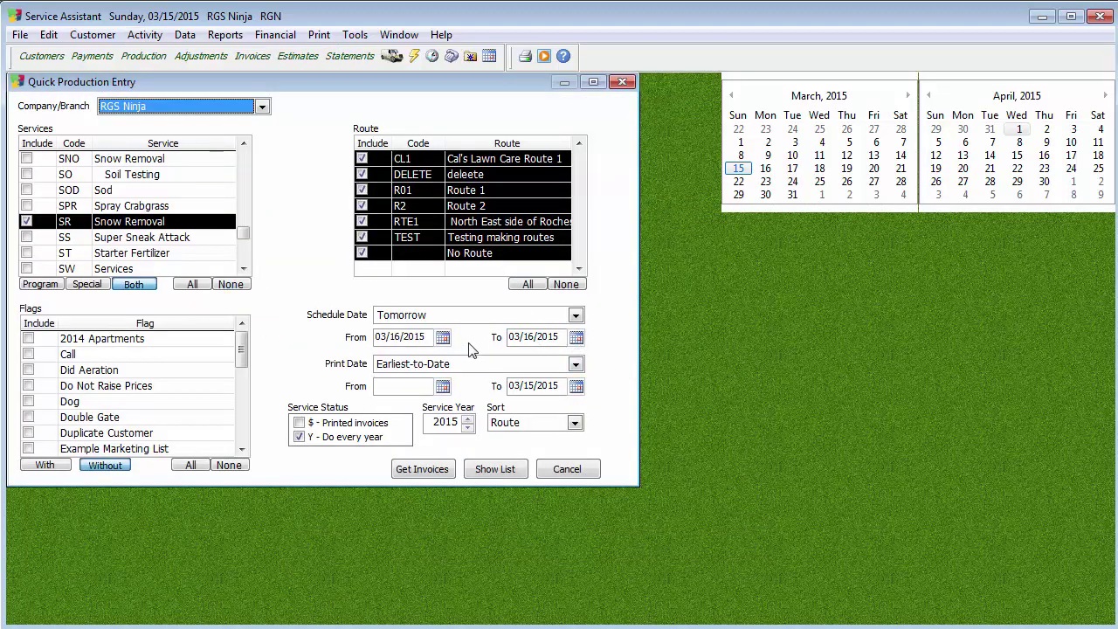
left_click(422, 471)
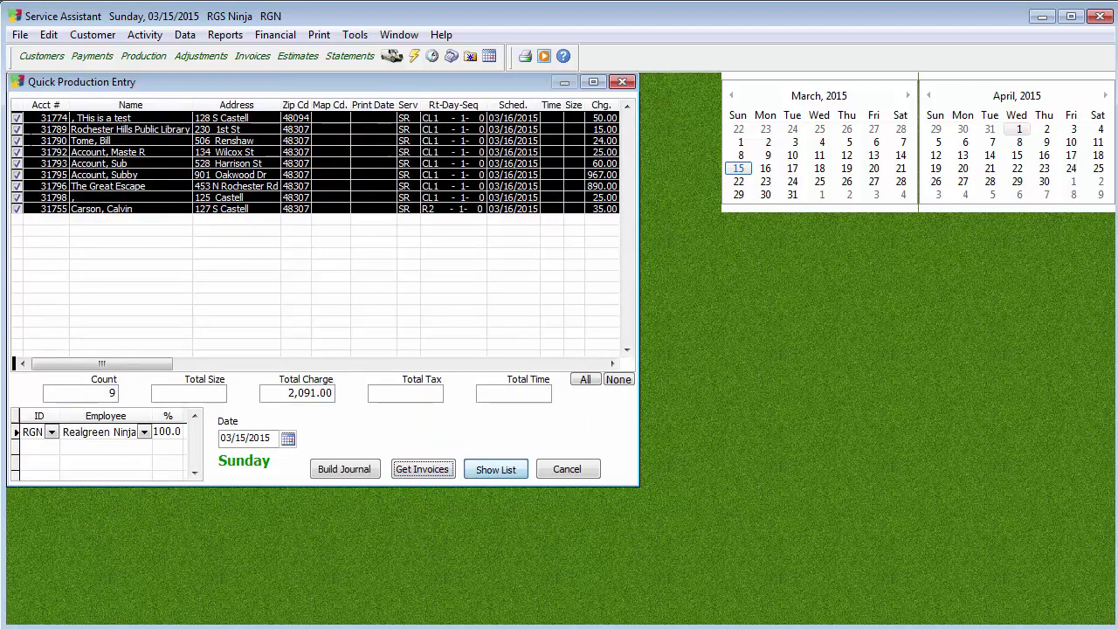
left_click(16, 209)
left_click(17, 198)
left_click(17, 186)
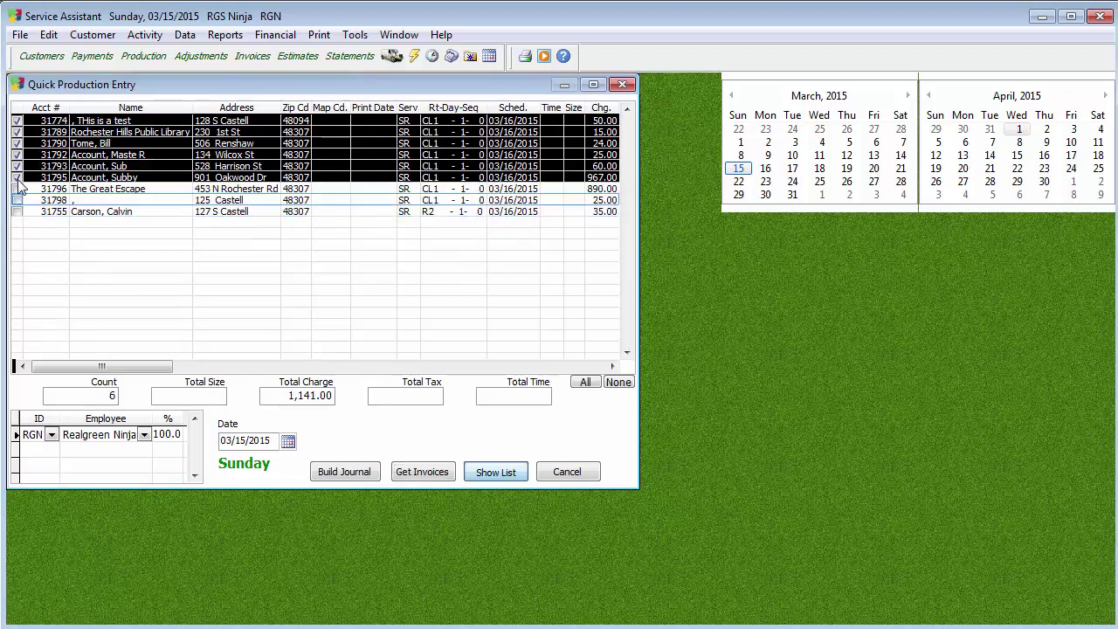
Build the journal for the remaining selected customers, post it as done without printing the transaction journal, and close Production Entry
left_click(371, 473)
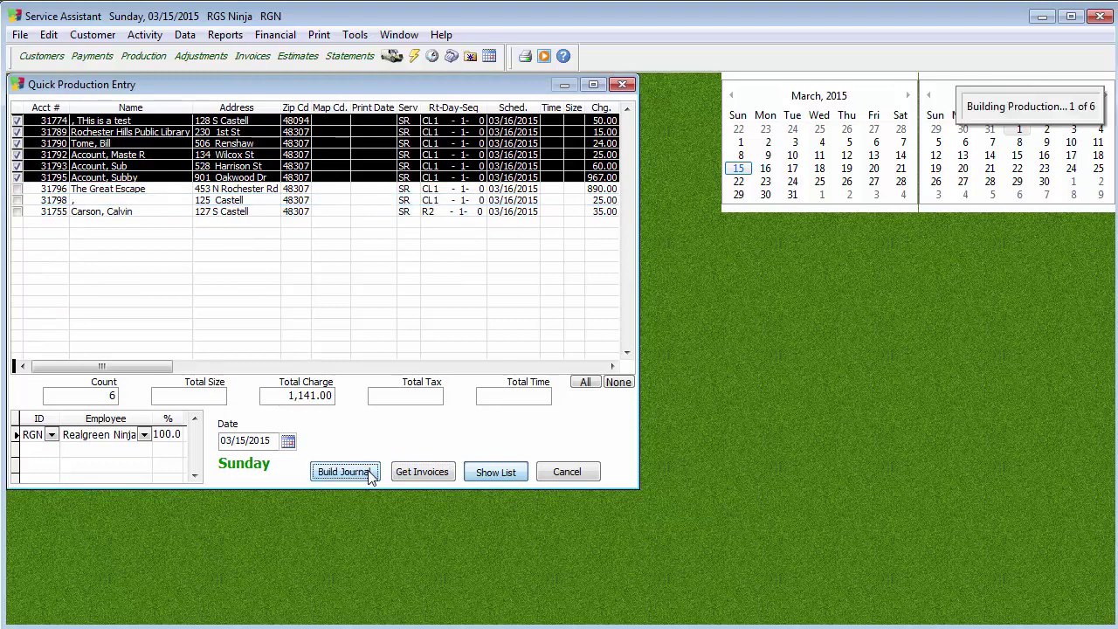
left_click(349, 530)
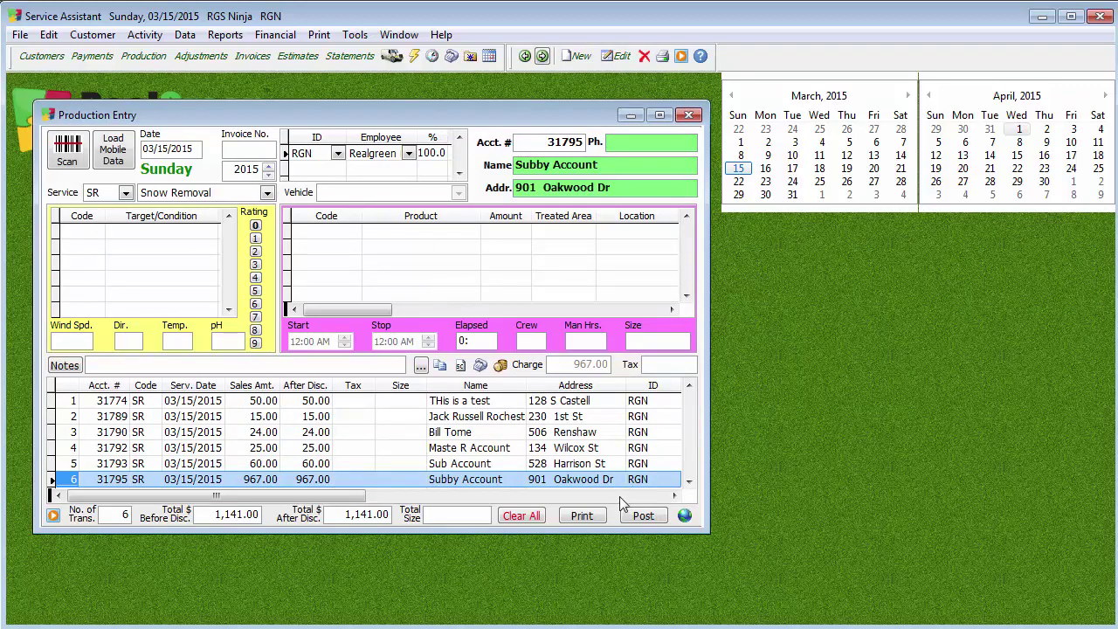
left_click(644, 515)
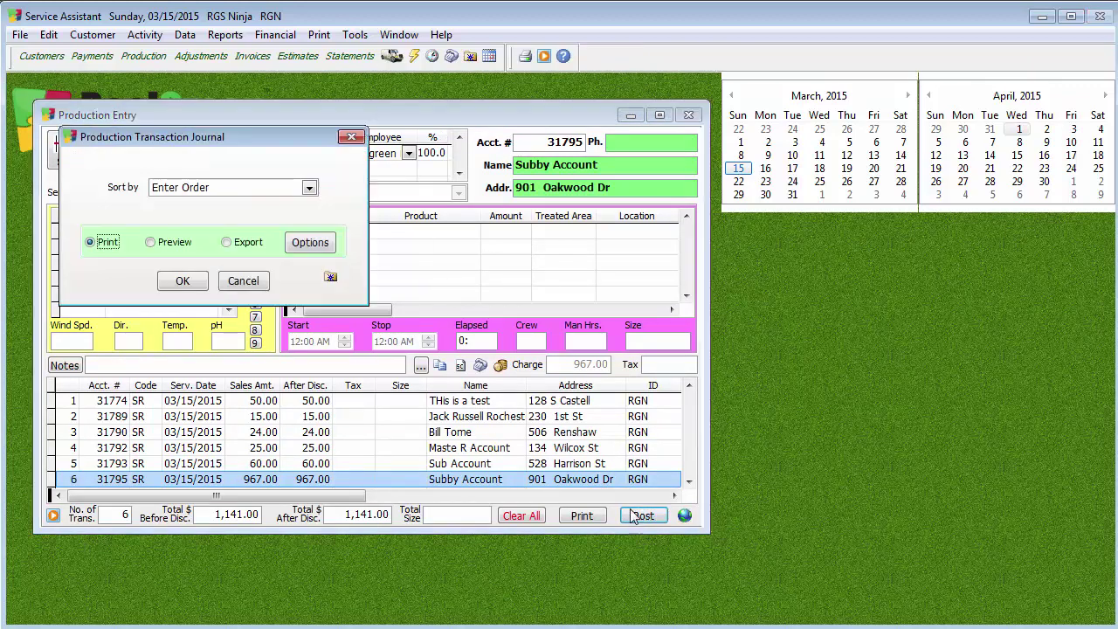
left_click(255, 284)
left_click(367, 519)
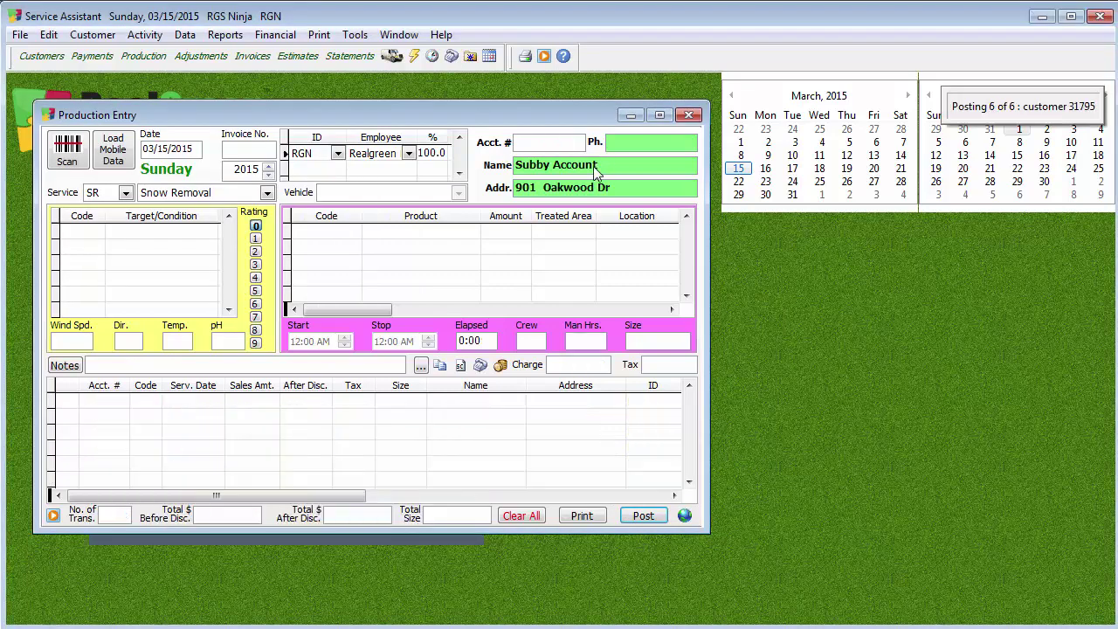
left_click(689, 116)
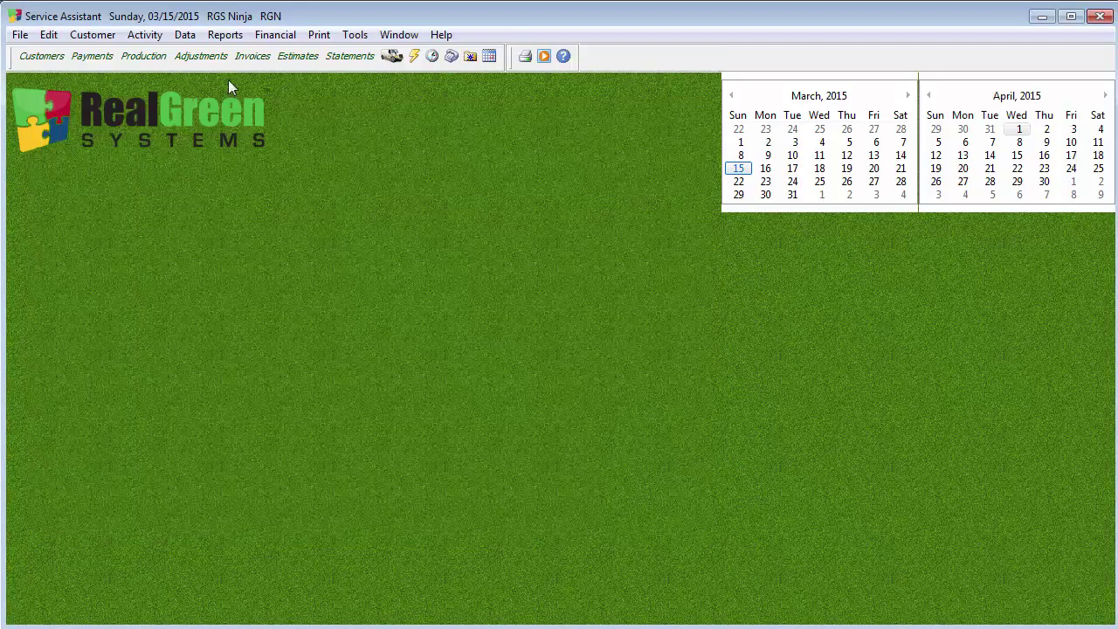
left_click(19, 35)
left_click(180, 317)
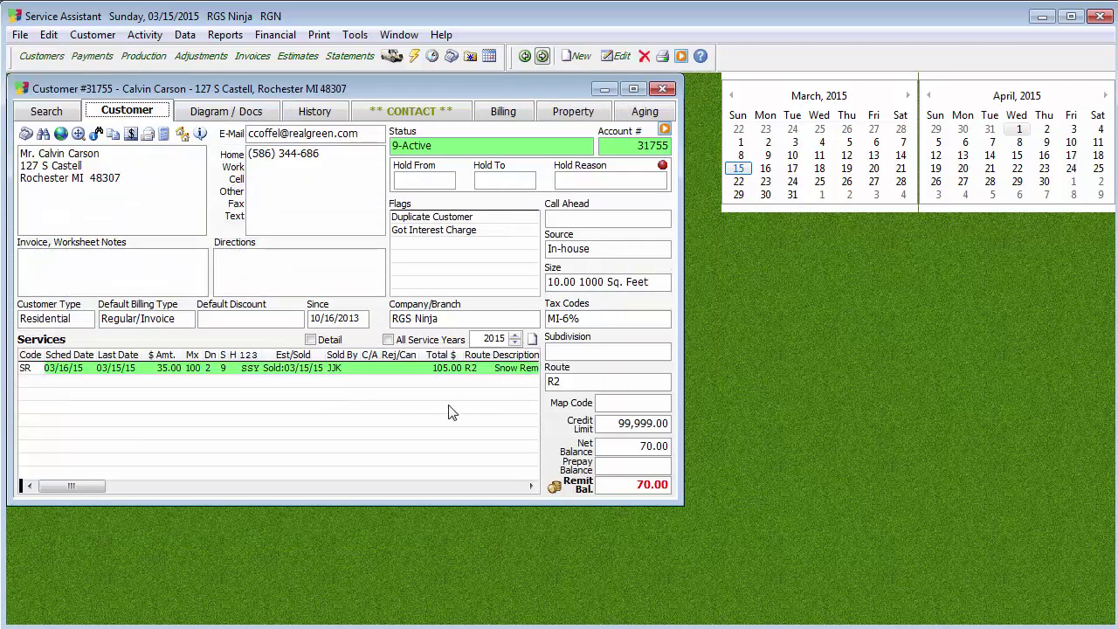
left_click(525, 56)
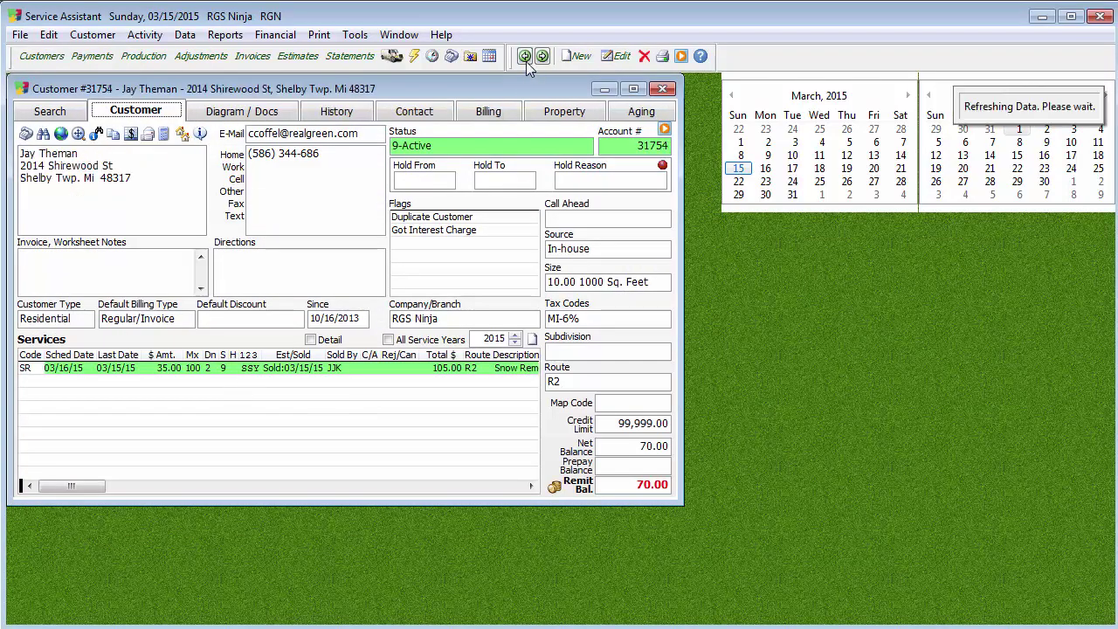
left_click(524, 57)
left_click(545, 60)
left_click(545, 59)
left_click(545, 59)
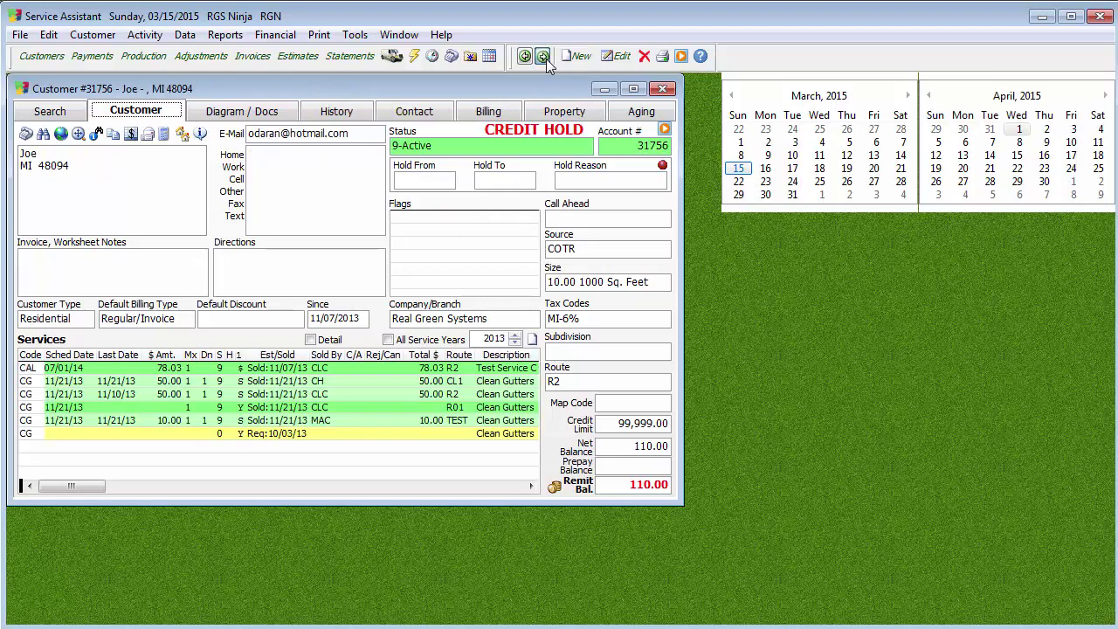
left_click(543, 58)
left_click(543, 58)
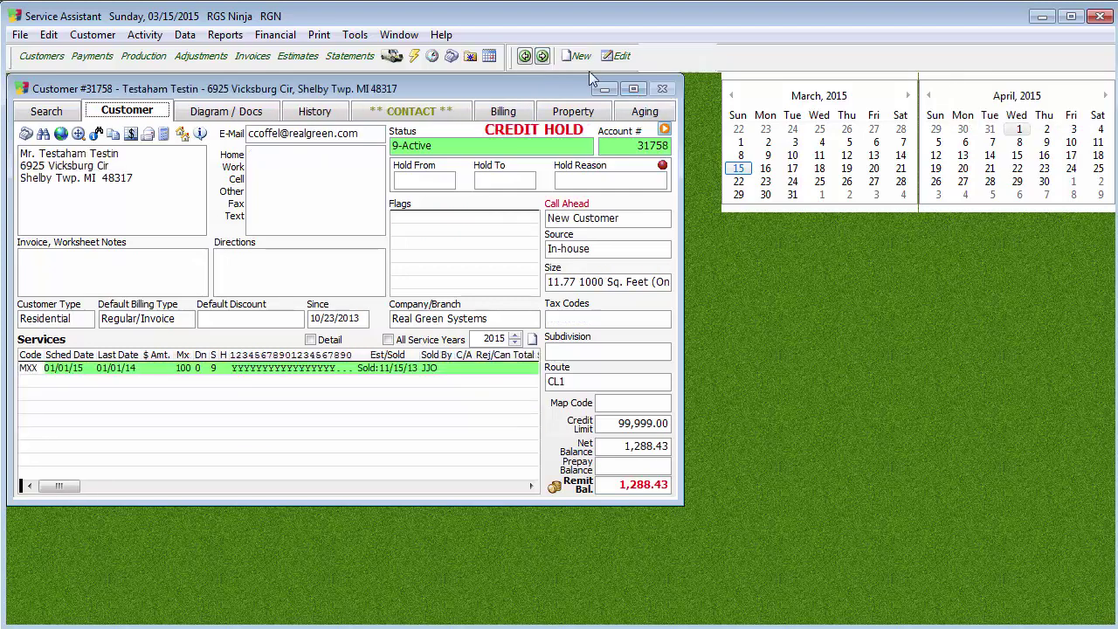
left_click(662, 89)
Run the Customer List By Program/Job report again to load the Snow Removal customers into the customer search list
left_click(275, 35)
mouse_move(225, 35)
mouse_move(365, 122)
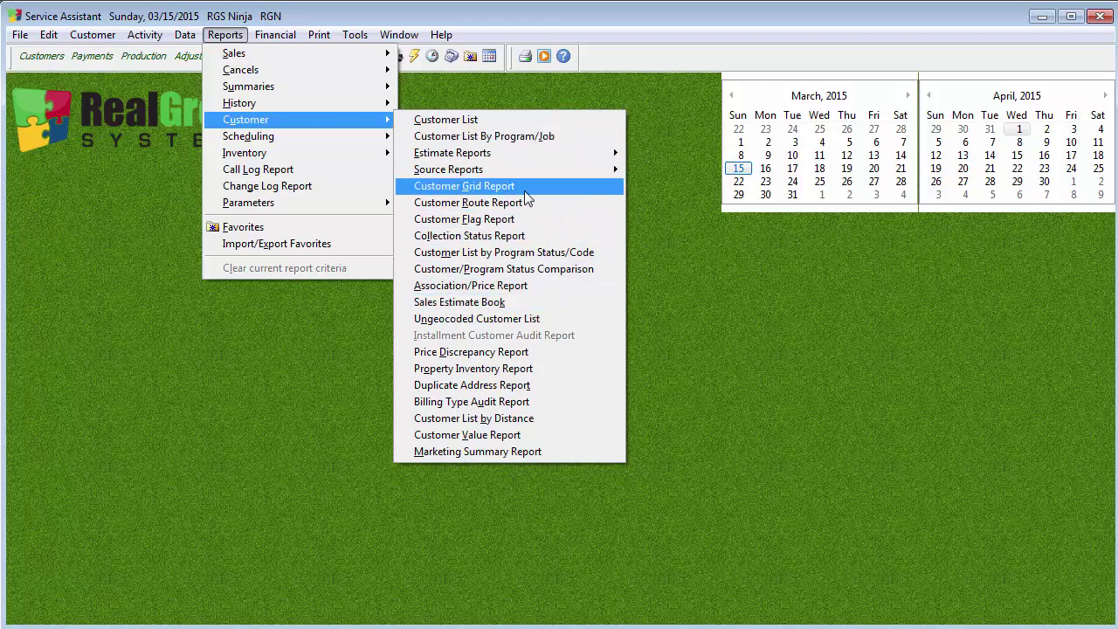
left_click(486, 136)
left_click(511, 474)
Open the first listed customer's record and step through the next two customers to examine their Snow Removal service lines
double_click(260, 256)
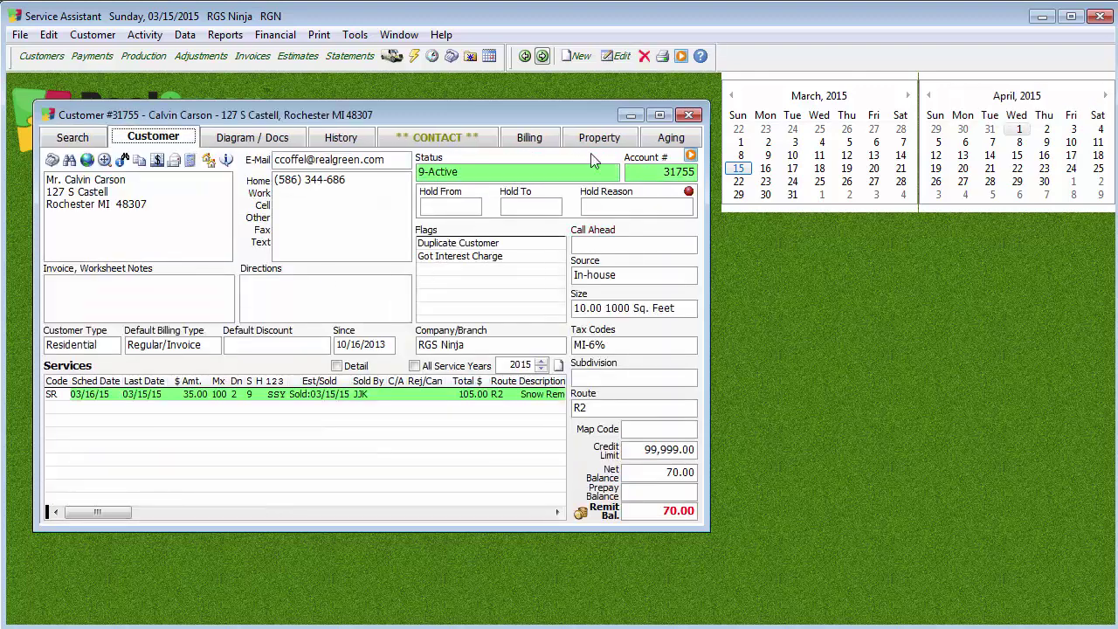
left_click(543, 57)
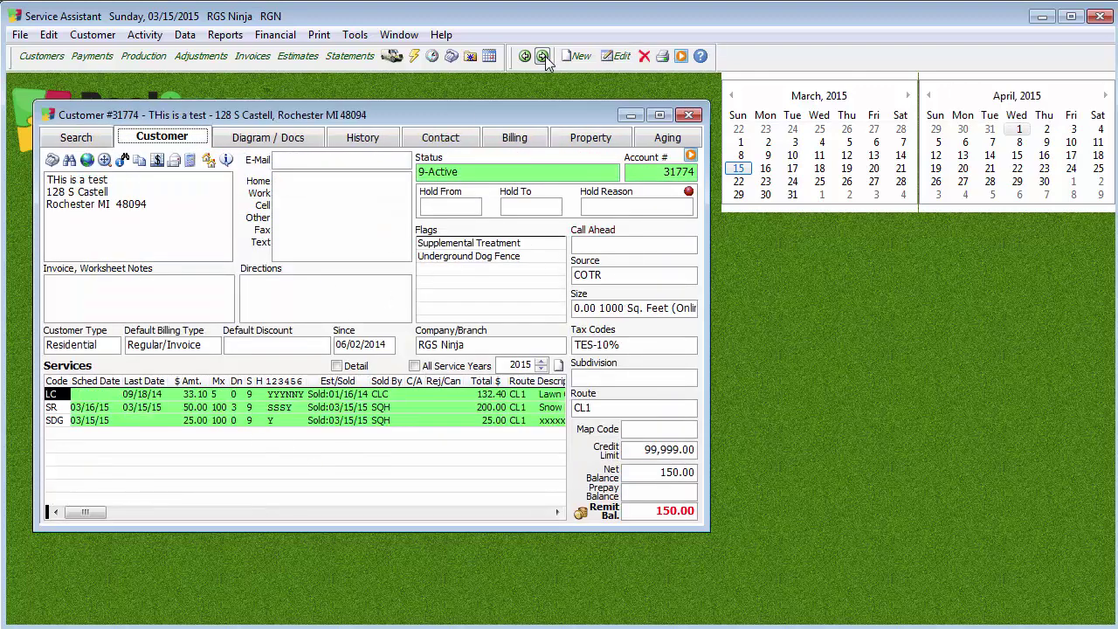
left_click(542, 57)
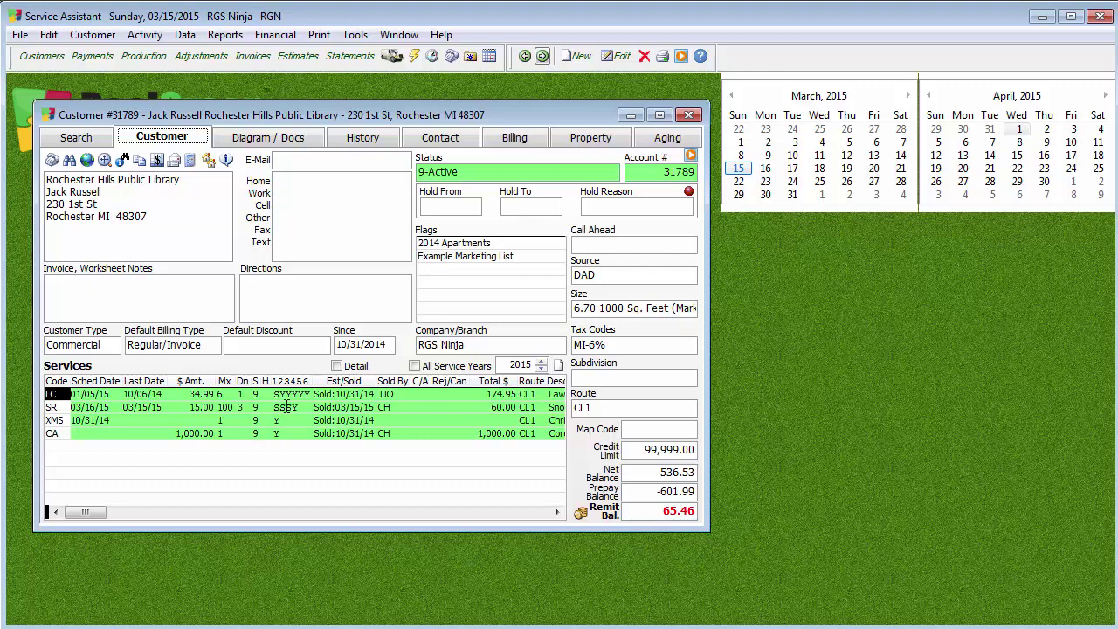
Go to the next customer, open the Snow Removal job to examine its completed and scheduled rounds, and close the job and customer record
left_click(543, 56)
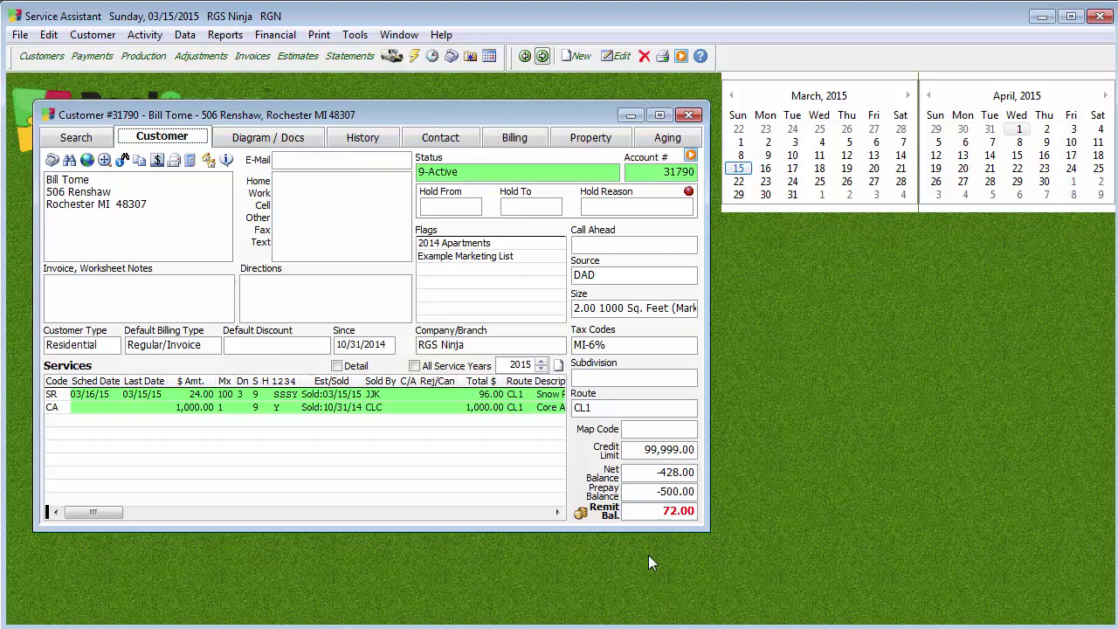
left_click(73, 393)
double_click(286, 397)
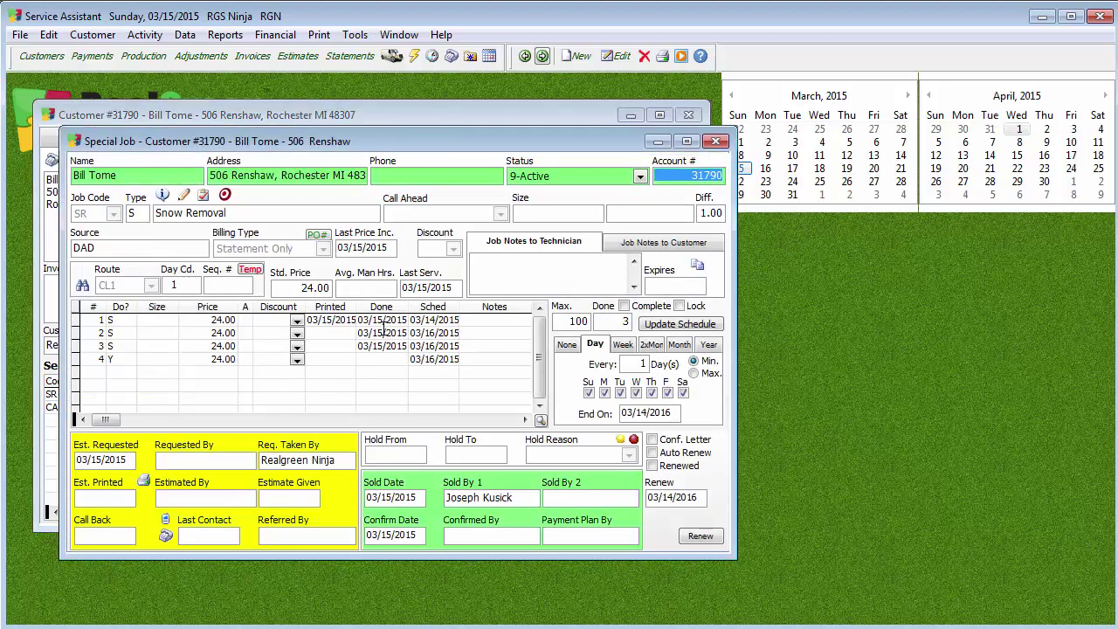
left_click(716, 149)
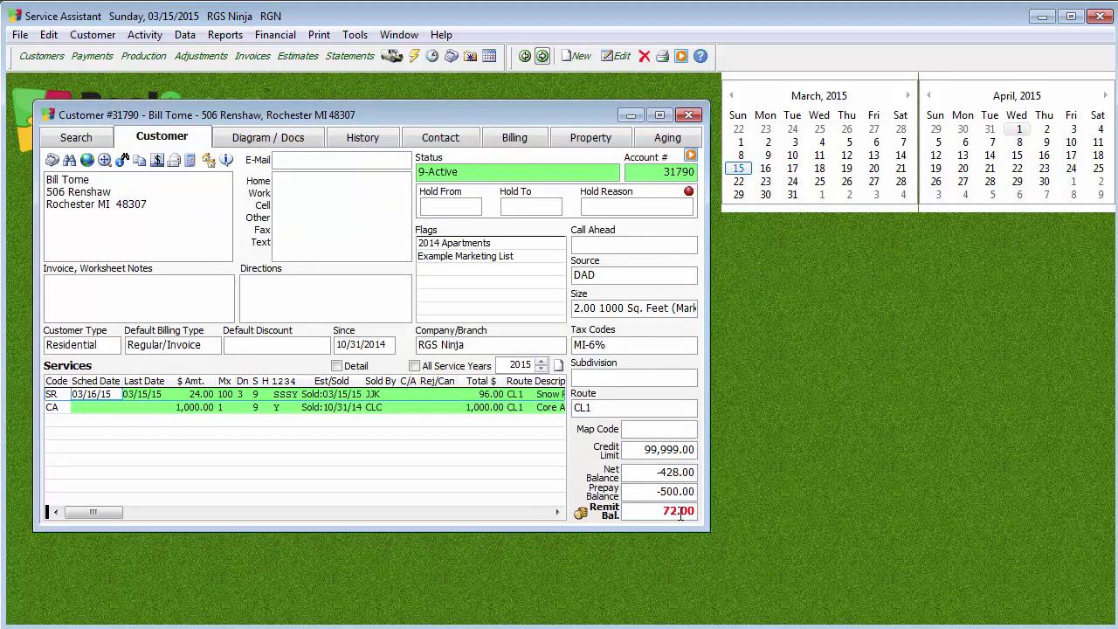
mouse_move(680, 513)
left_click(688, 115)
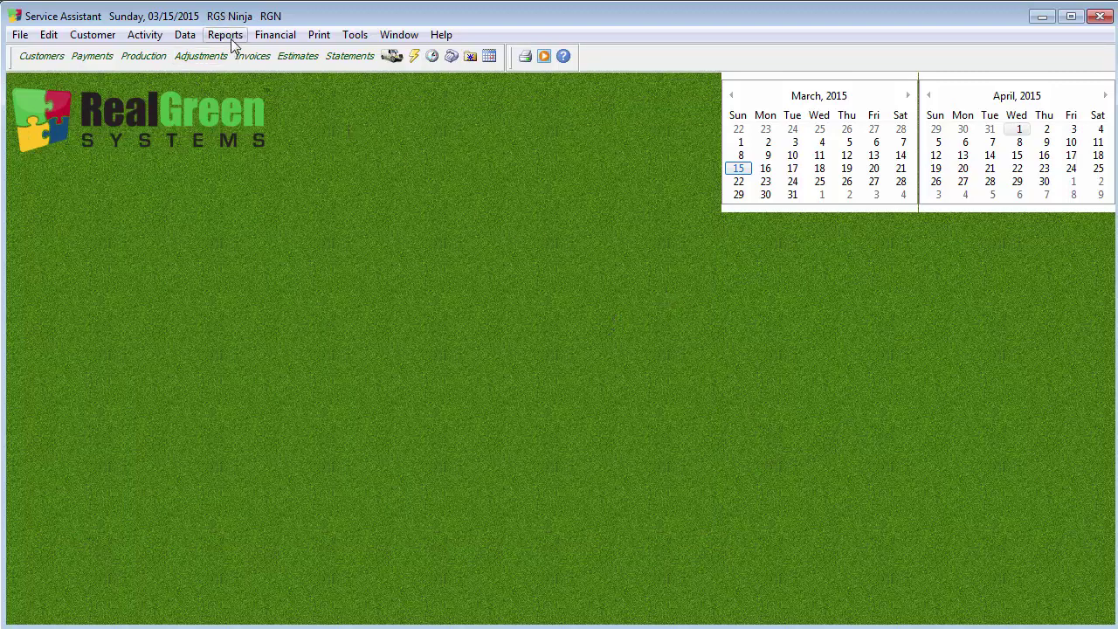
Open Monthly Invoices, set the output to Preview, and retrieve the invoices for services completed between 03/01/2015 and 03/31/2015
left_click(325, 38)
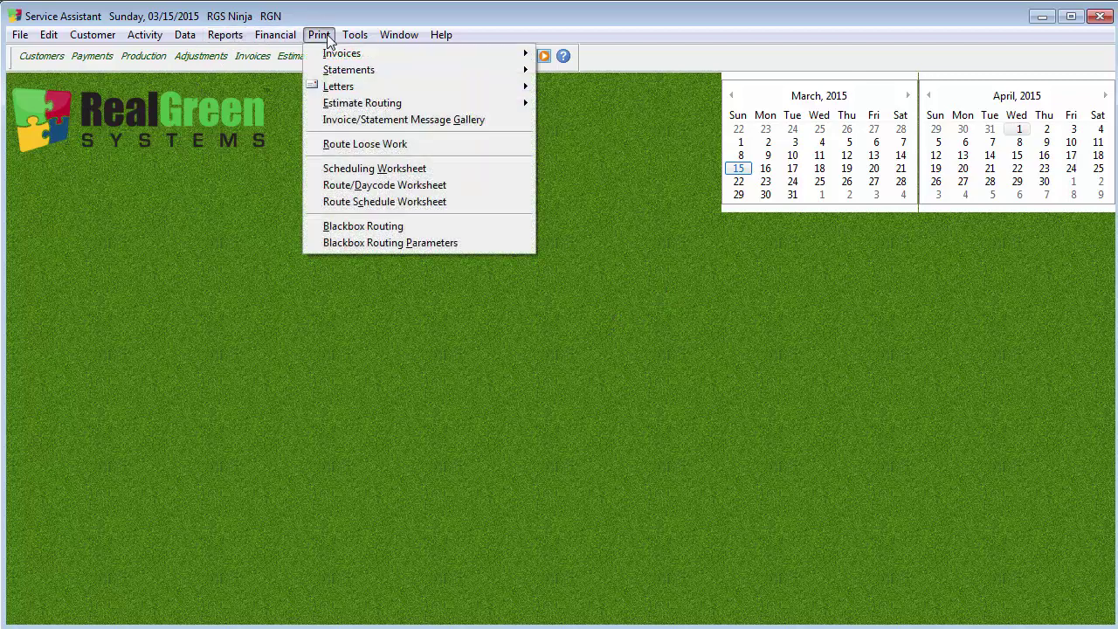
mouse_move(436, 52)
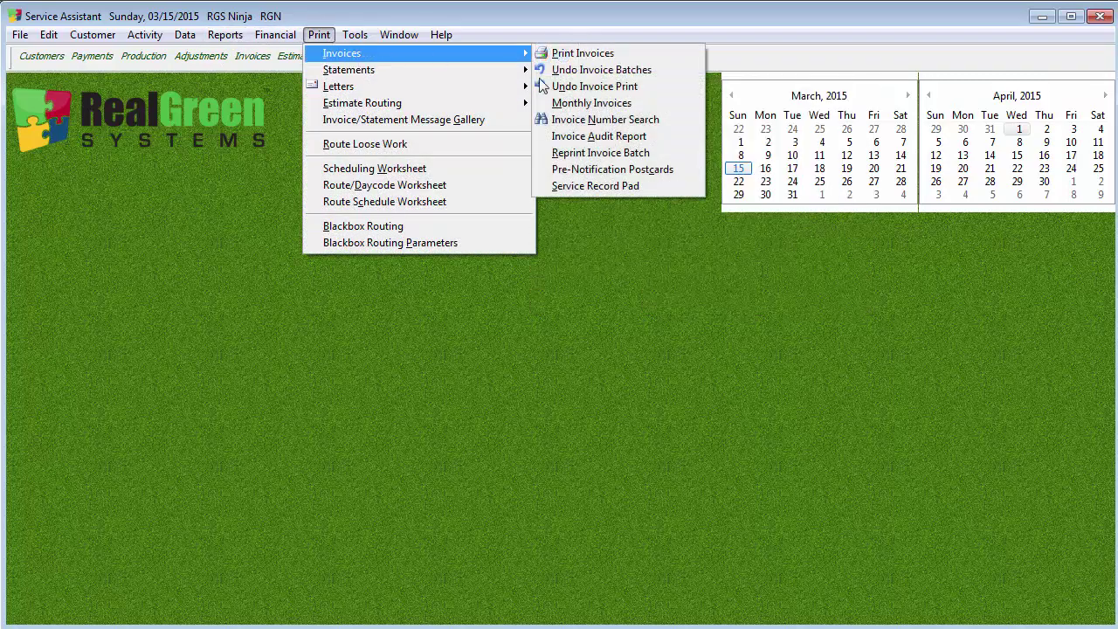
left_click(601, 104)
left_click_drag(404, 89, 863, 137)
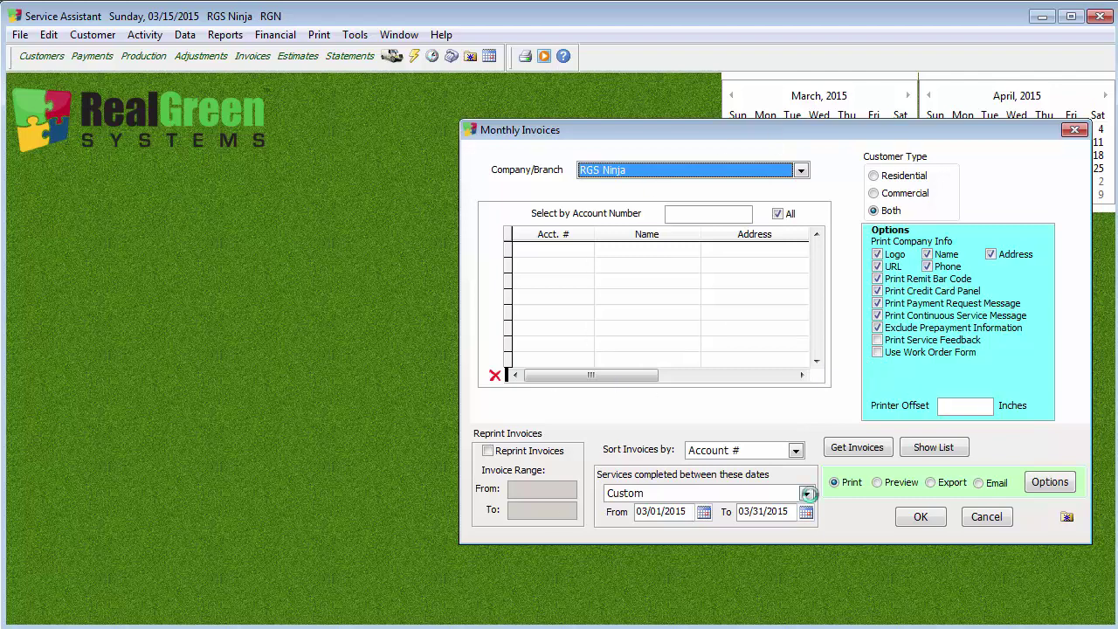
left_click(876, 483)
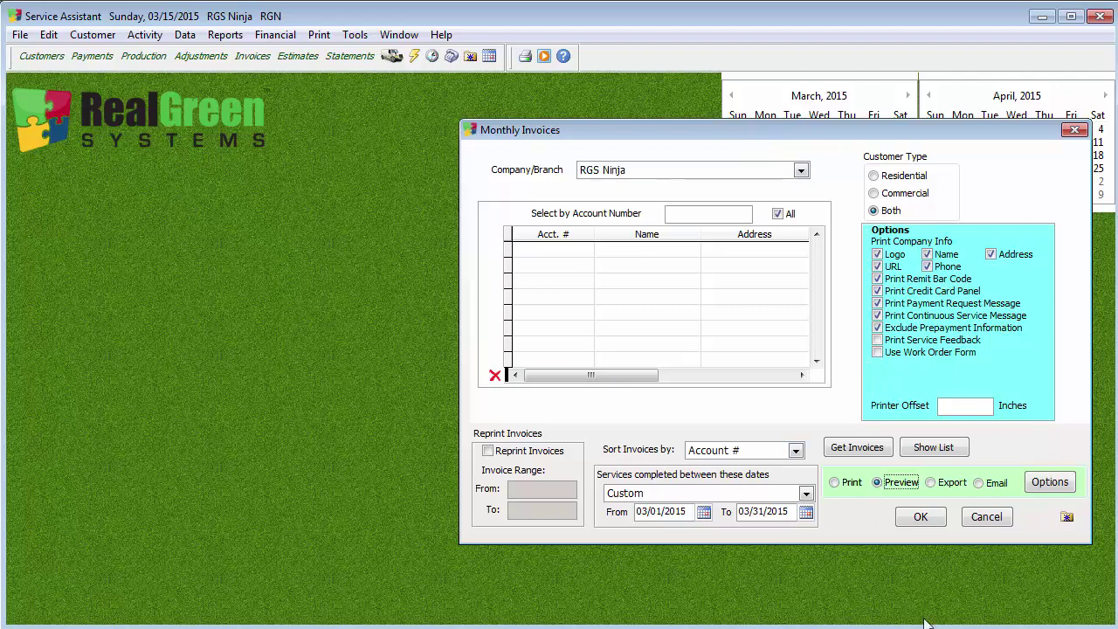
left_click(882, 449)
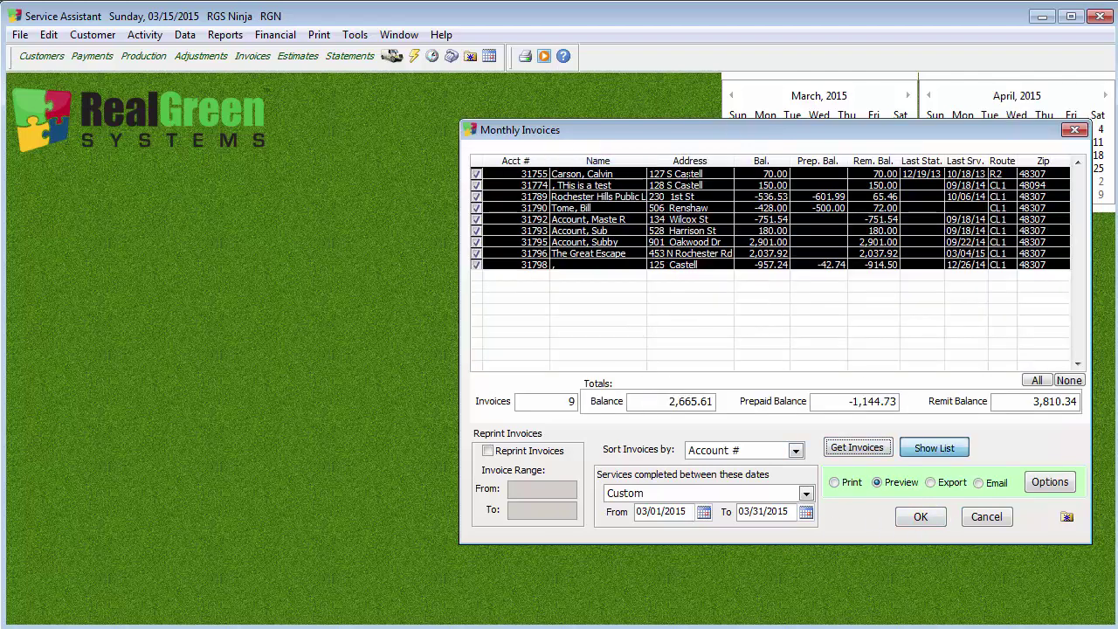
Preview the retrieved monthly invoices, advance one page, and close the preview
left_click(923, 517)
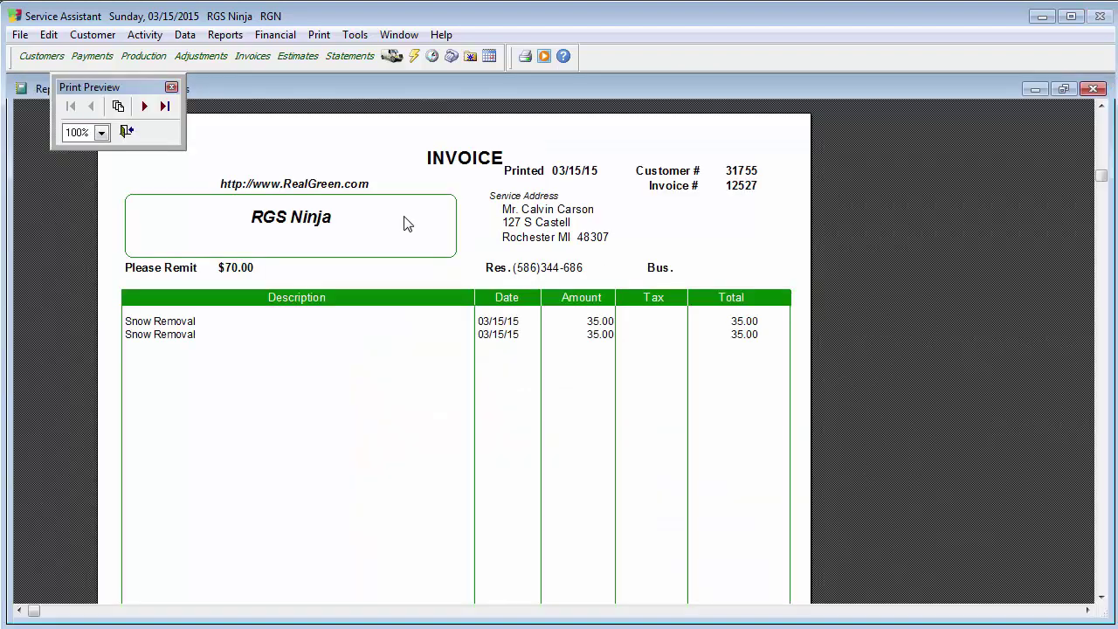
left_click(146, 106)
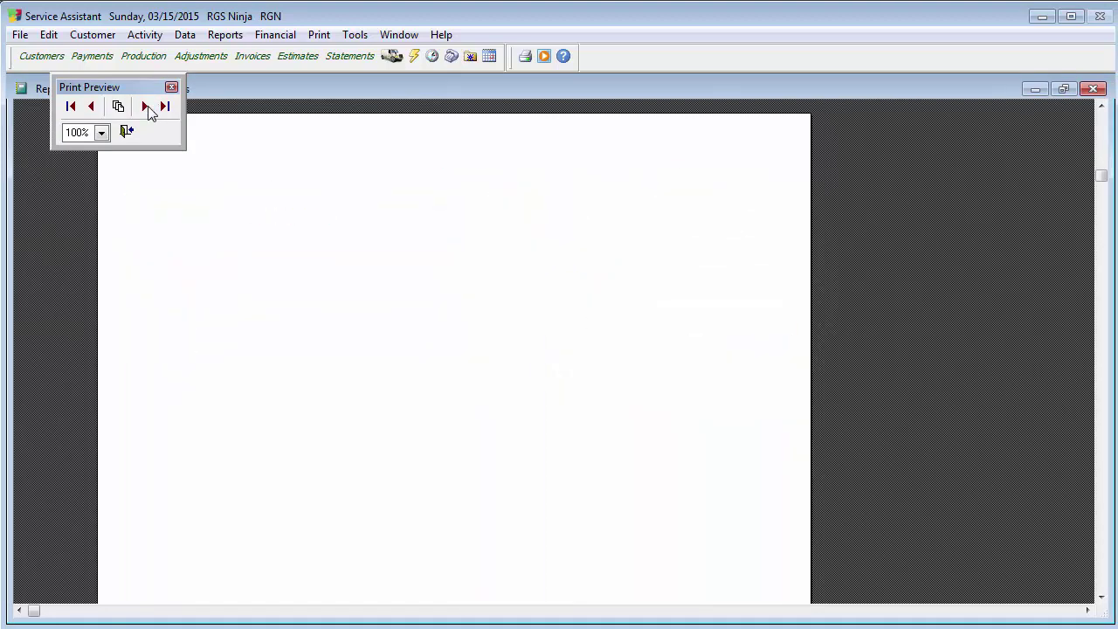
left_click(127, 131)
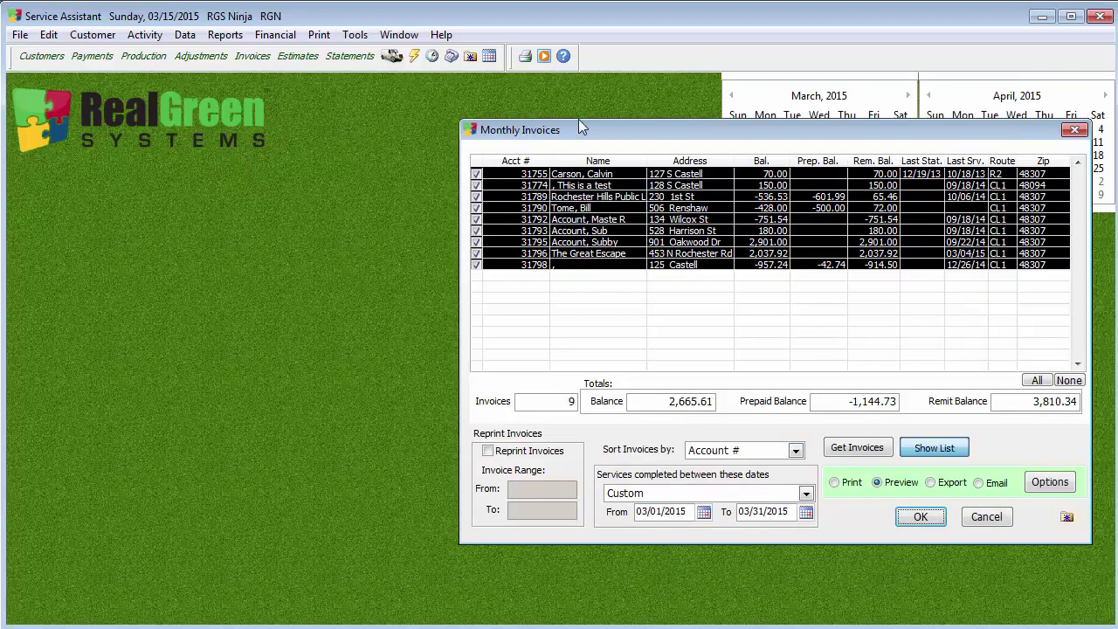
Open Statements, continuing without aging the accounts, and arrange its window beside the Monthly Invoices list
left_click(349, 55)
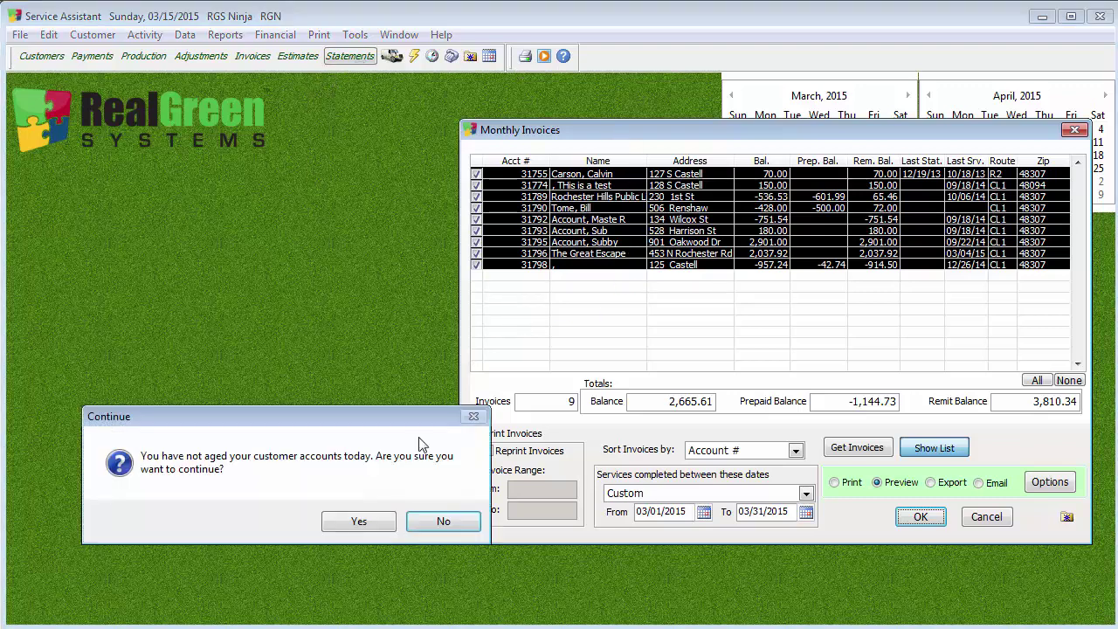
left_click(361, 524)
left_click_drag(402, 166, 407, 140)
left_click(758, 133)
left_click_drag(758, 133, 923, 151)
left_click(405, 308)
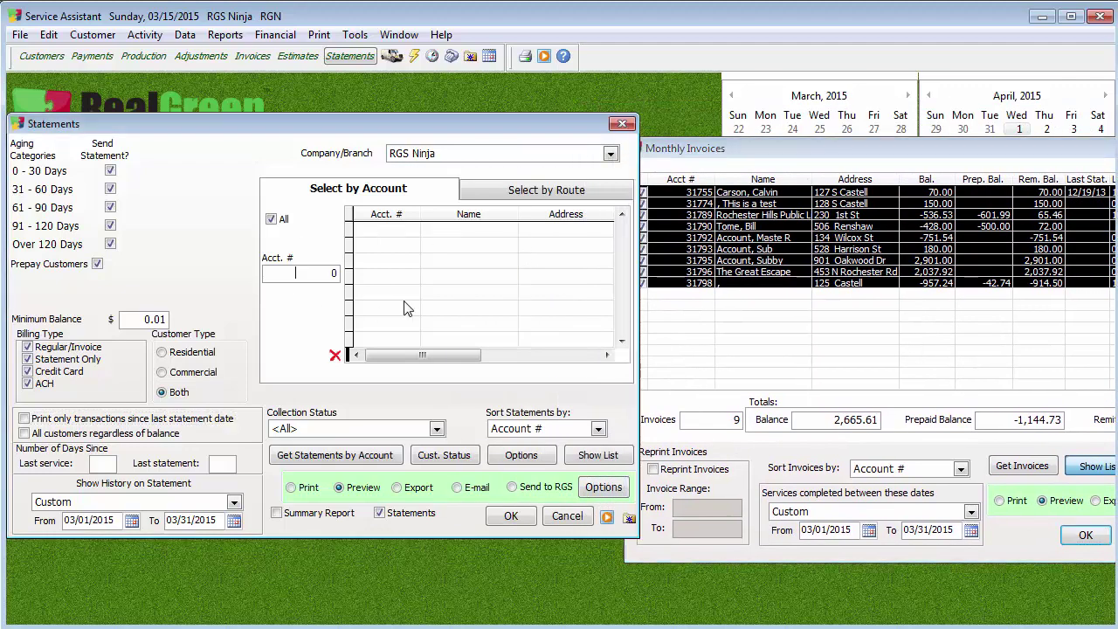
Add the first four customers in the Monthly Invoices list to the statement selection by account number
type("31755")
key("Return")
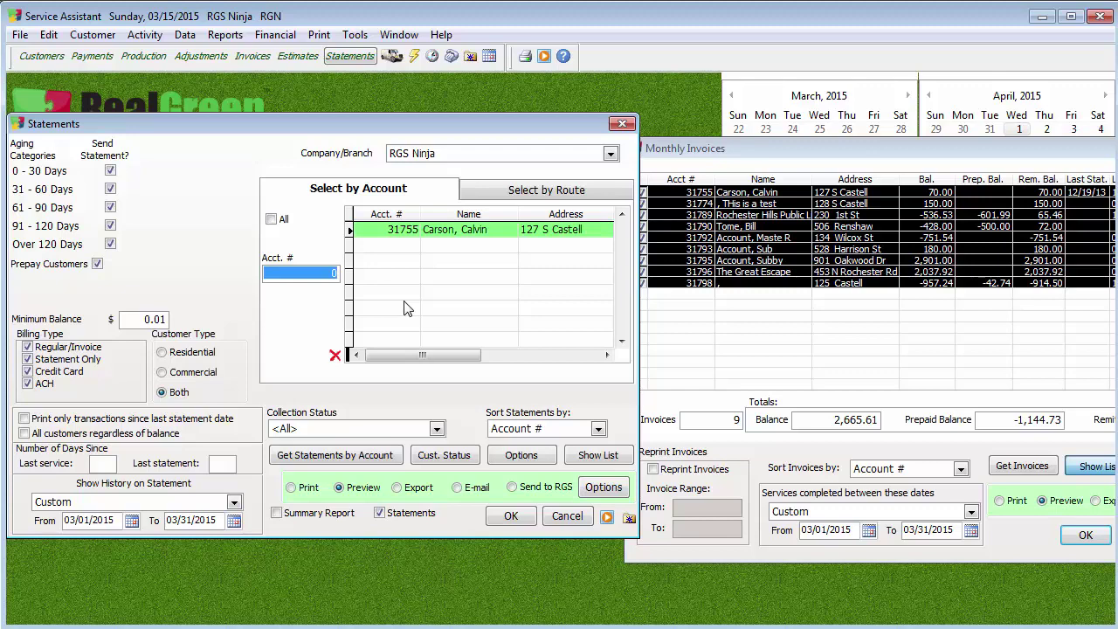
type("31774")
key("Return")
type("31789")
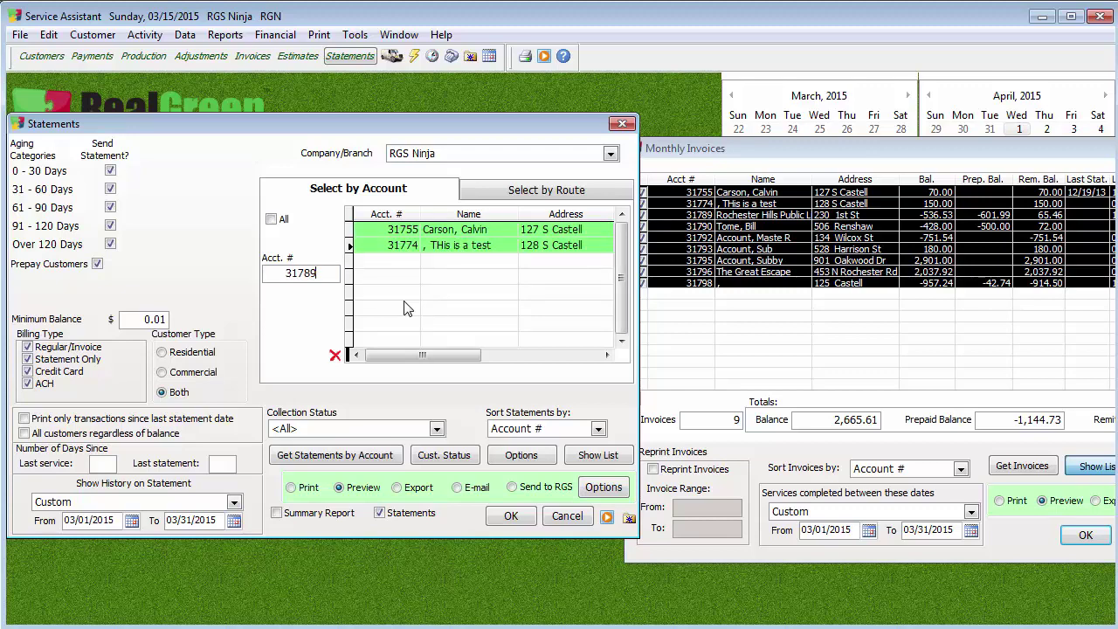
key("Return")
type("31790")
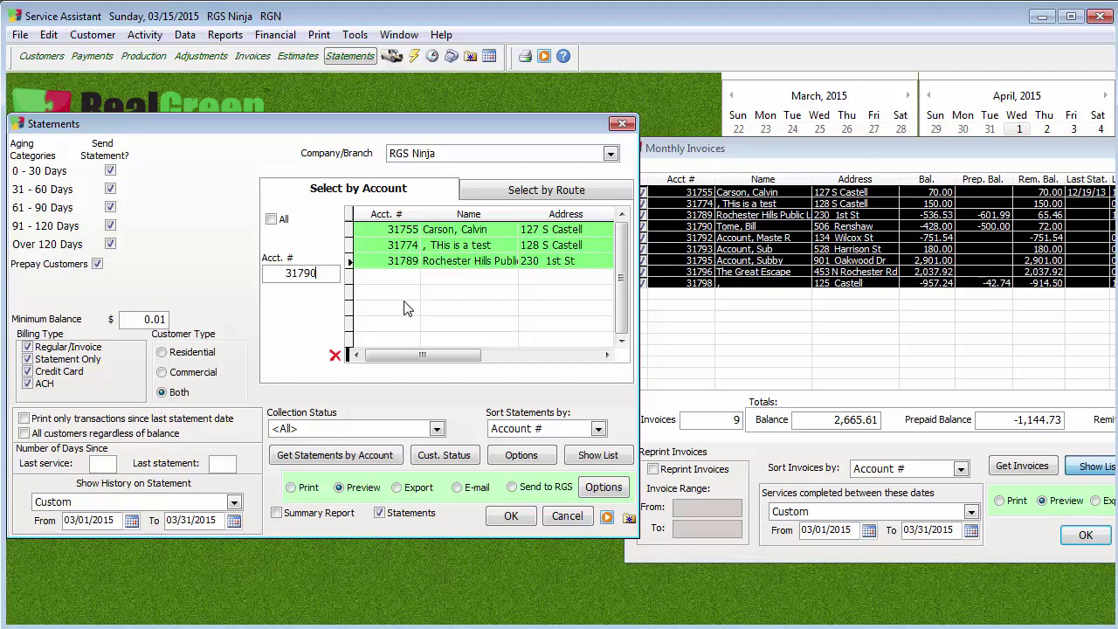
key("Return")
Add the fifth, sixth and seventh customers in the Monthly Invoices list to the statement selection by account number
type("317")
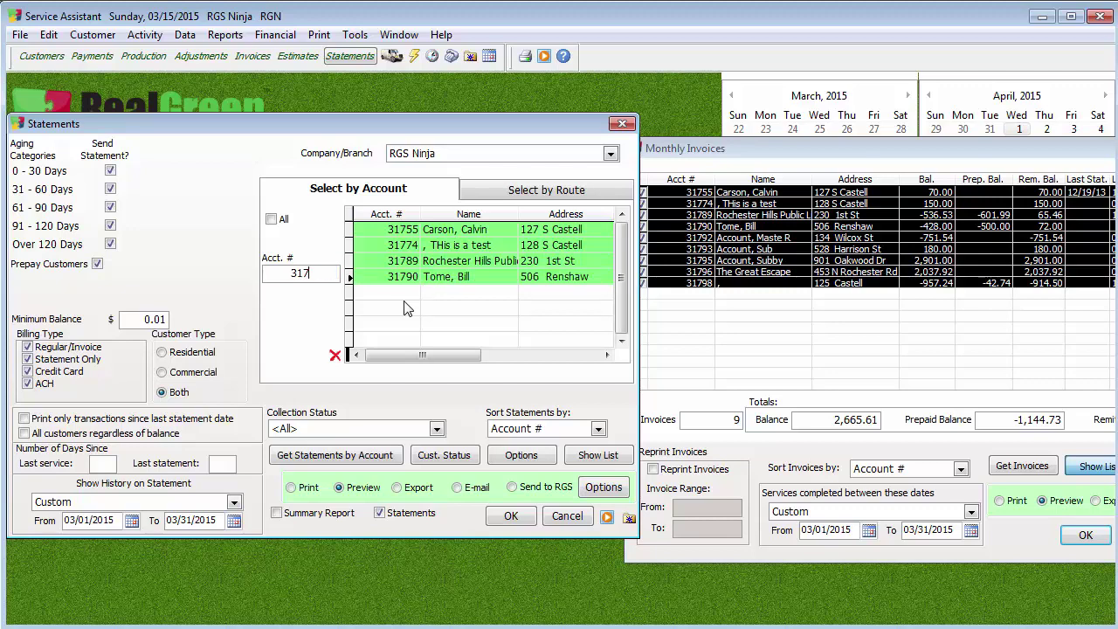
type("92")
key("Return")
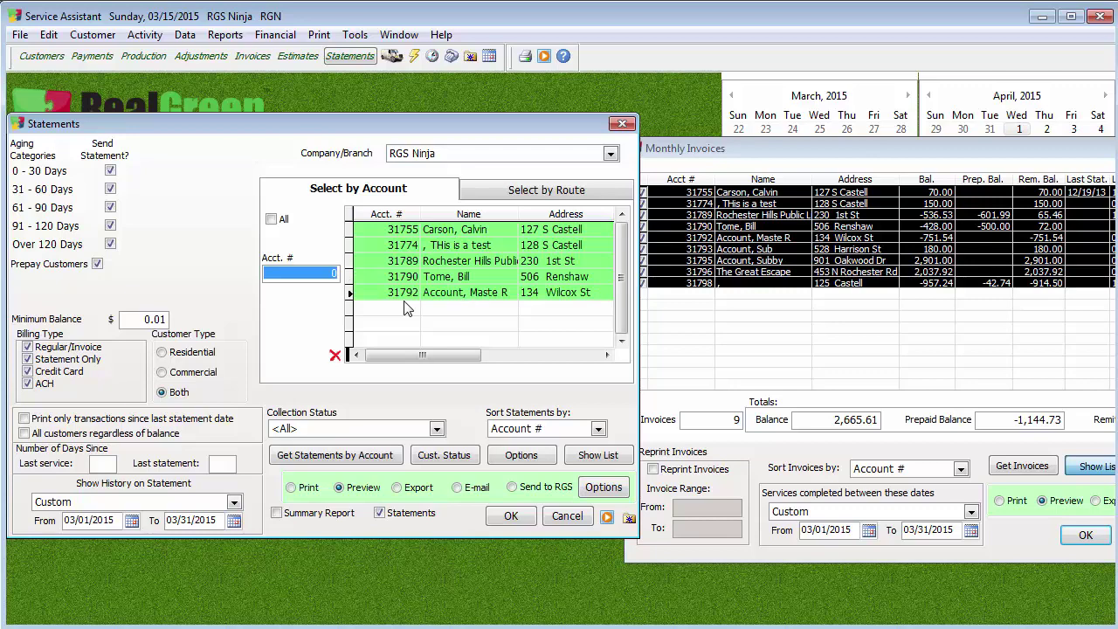
type("31793")
key("Return")
type("3")
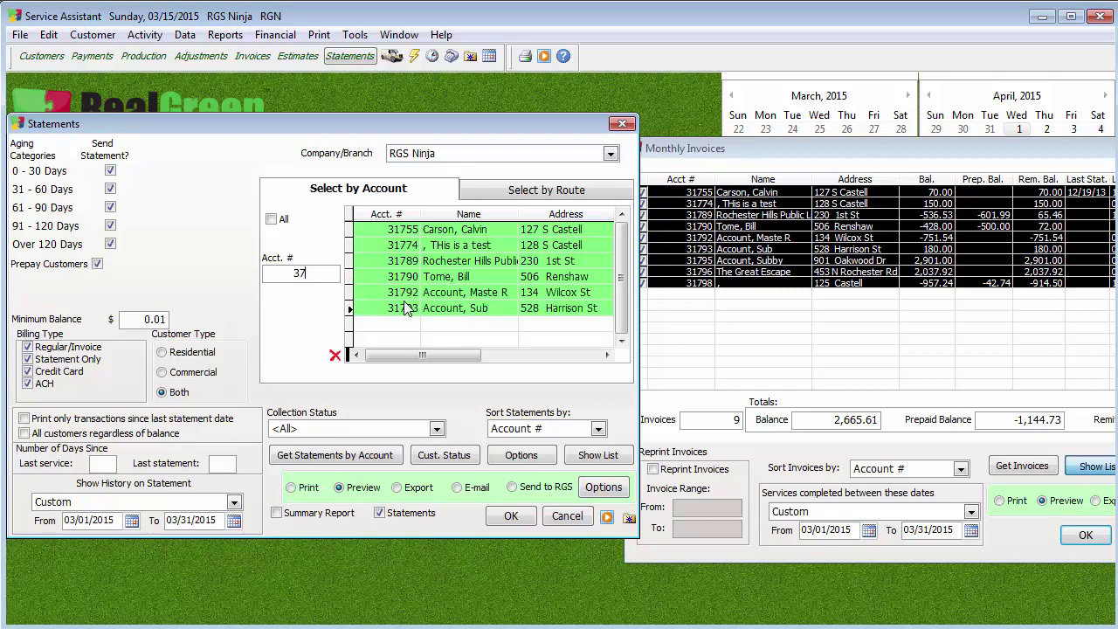
type("1794")
key("Return")
key("Return")
left_click(287, 275)
type("31795")
key("Return")
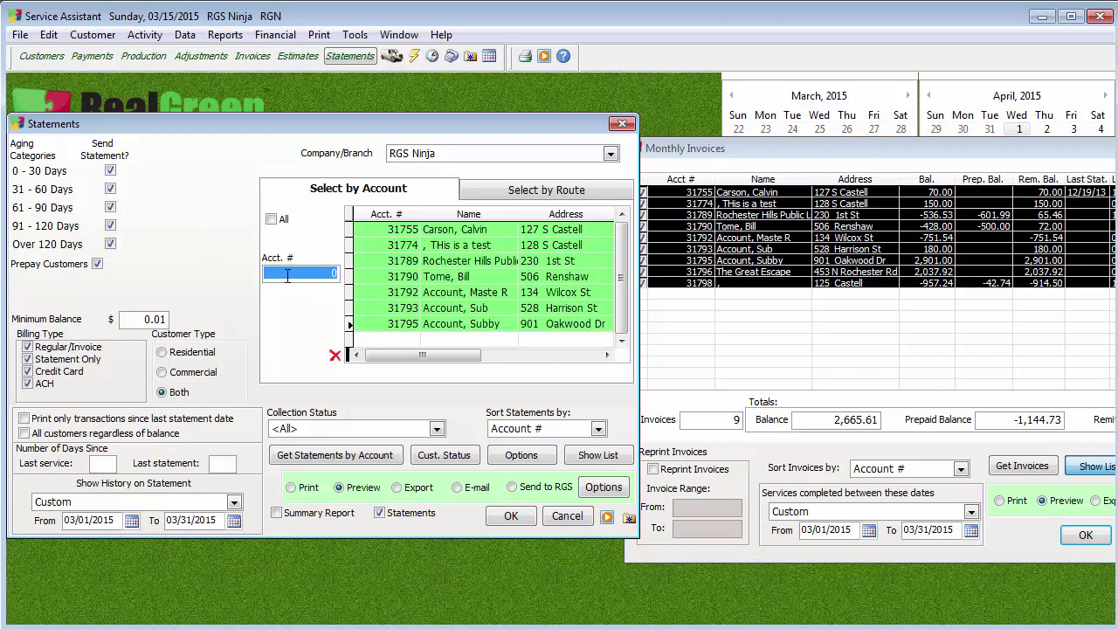
Add The Great Escape to the statement selection by account number and try to add the last account in the invoice list
type("31796")
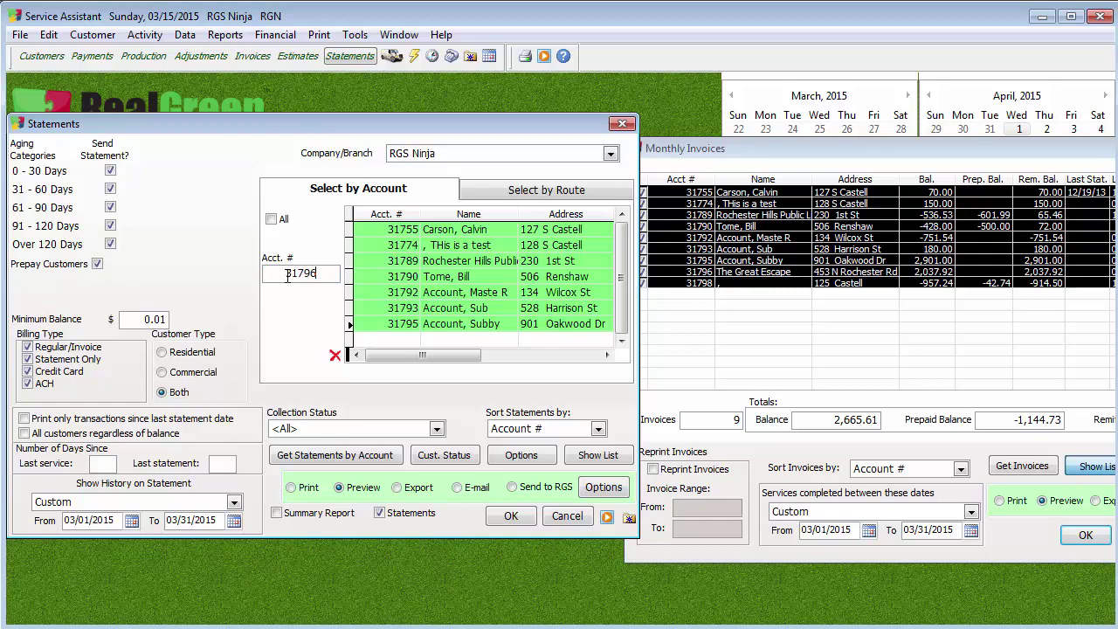
key("Return")
type("37")
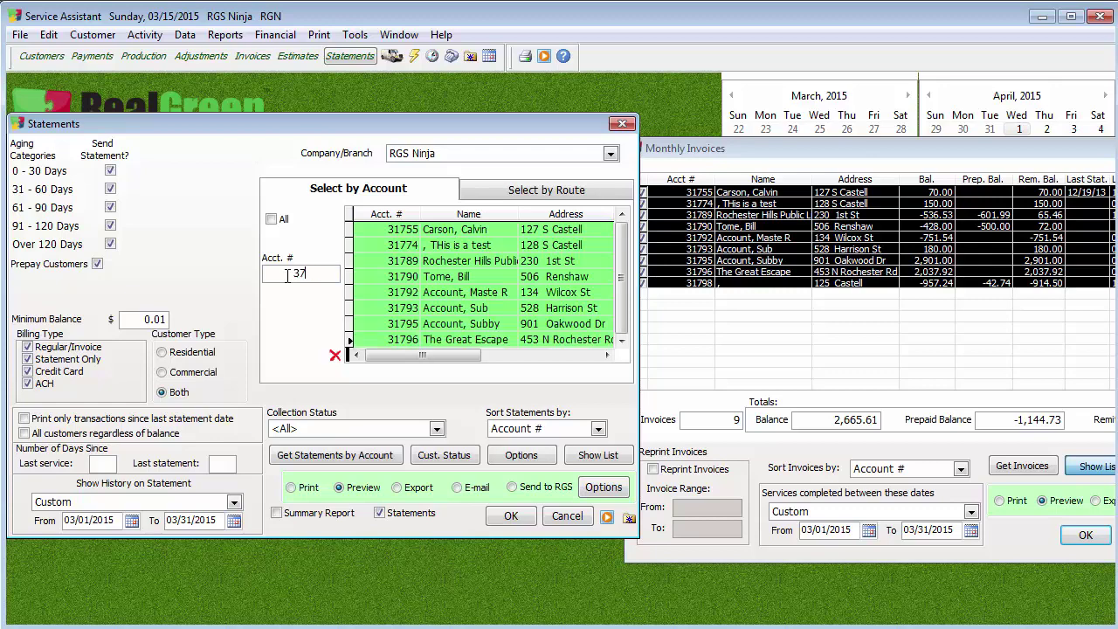
type("198")
key("Return")
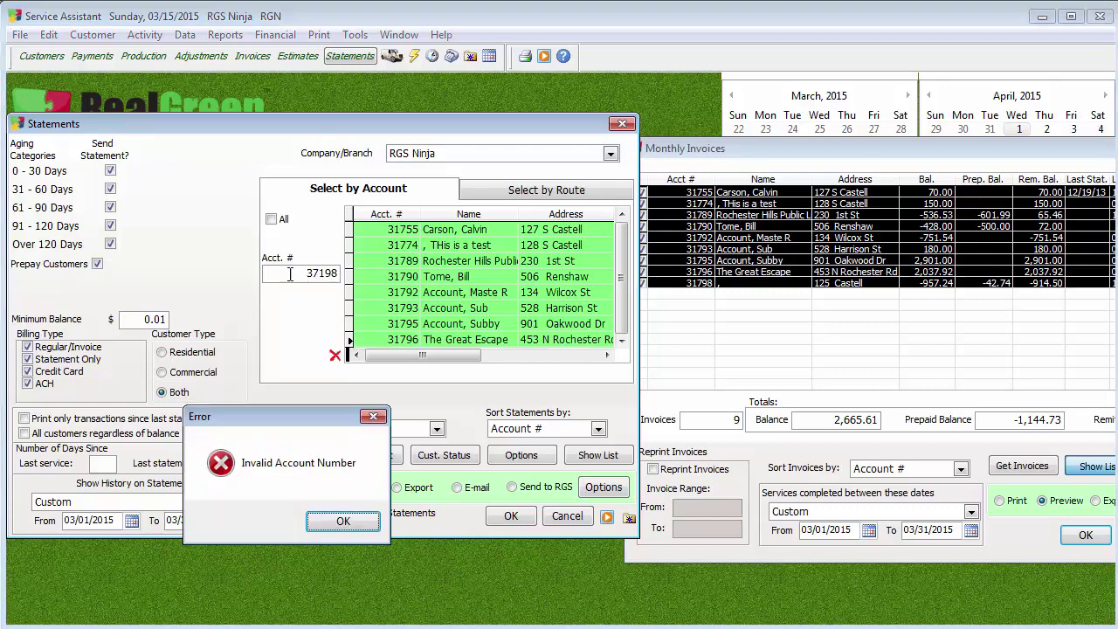
left_click(364, 527)
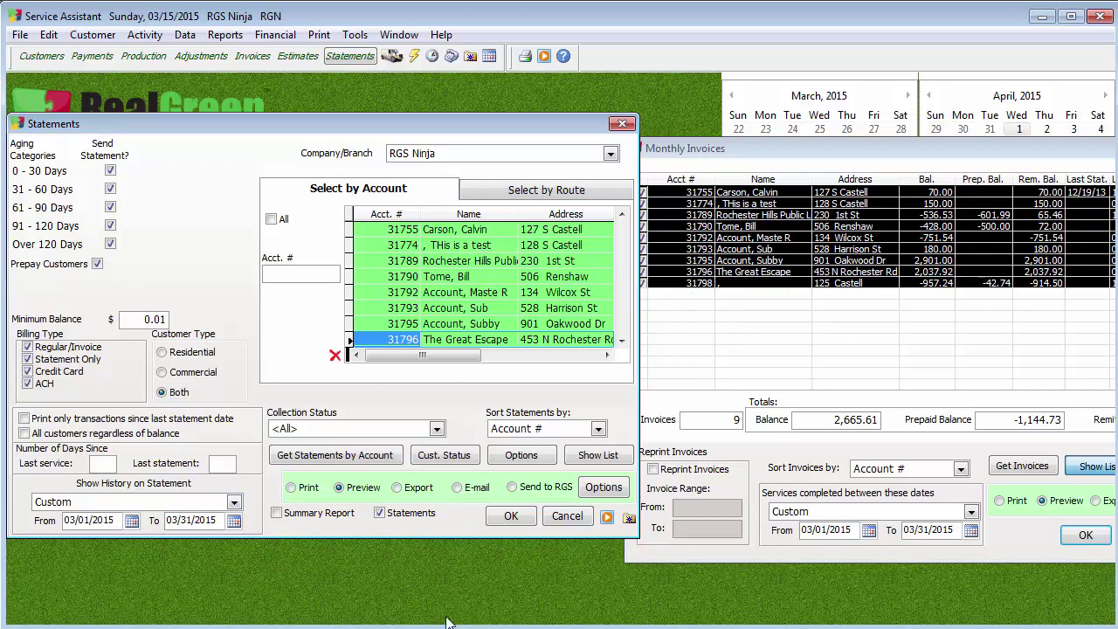
Decline blanking the statement from date, turn off the Open Invoice option, and preview the statements for the selected accounts
left_click(508, 521)
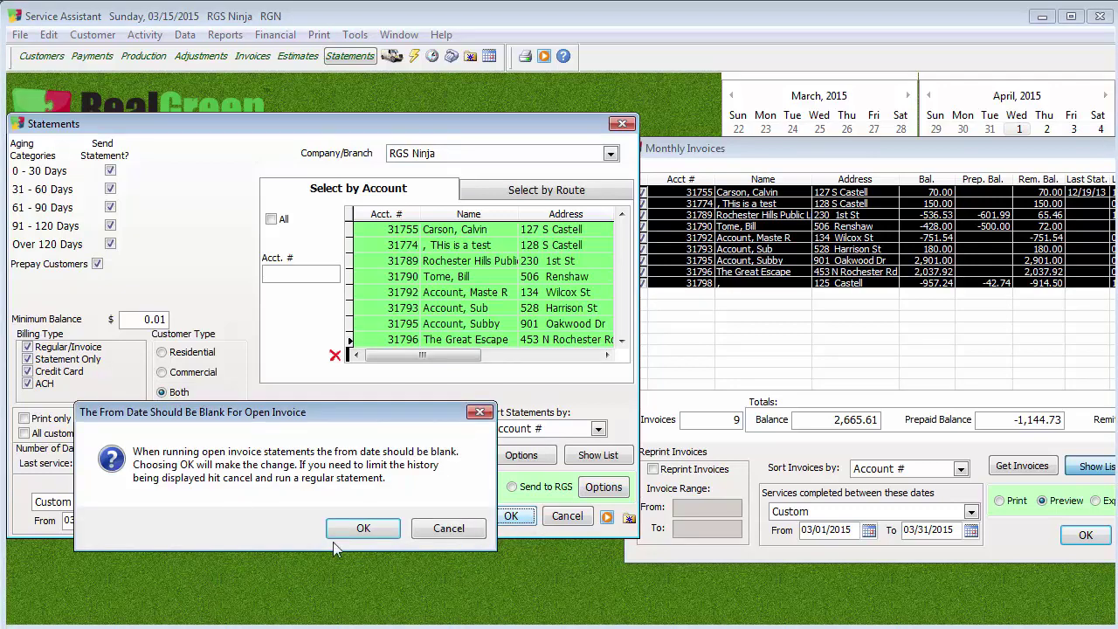
left_click(452, 531)
left_click(518, 458)
left_click(291, 355)
left_click(511, 515)
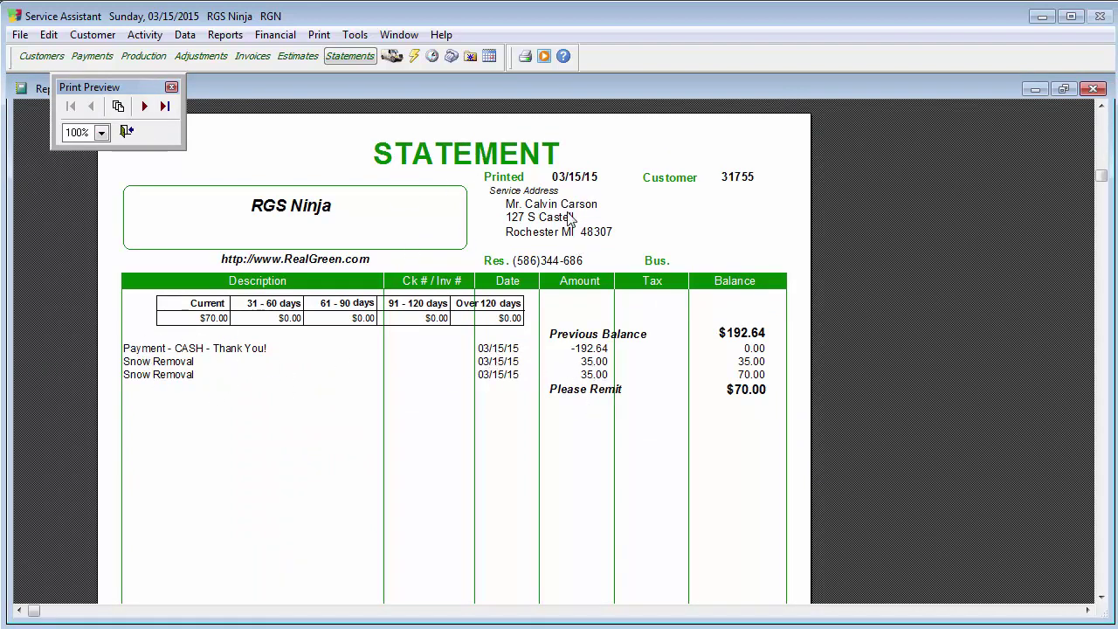
Page through the previewed statements to the last one, examine their Snow Removal charges, and close the preview
left_click(144, 106)
left_click(144, 107)
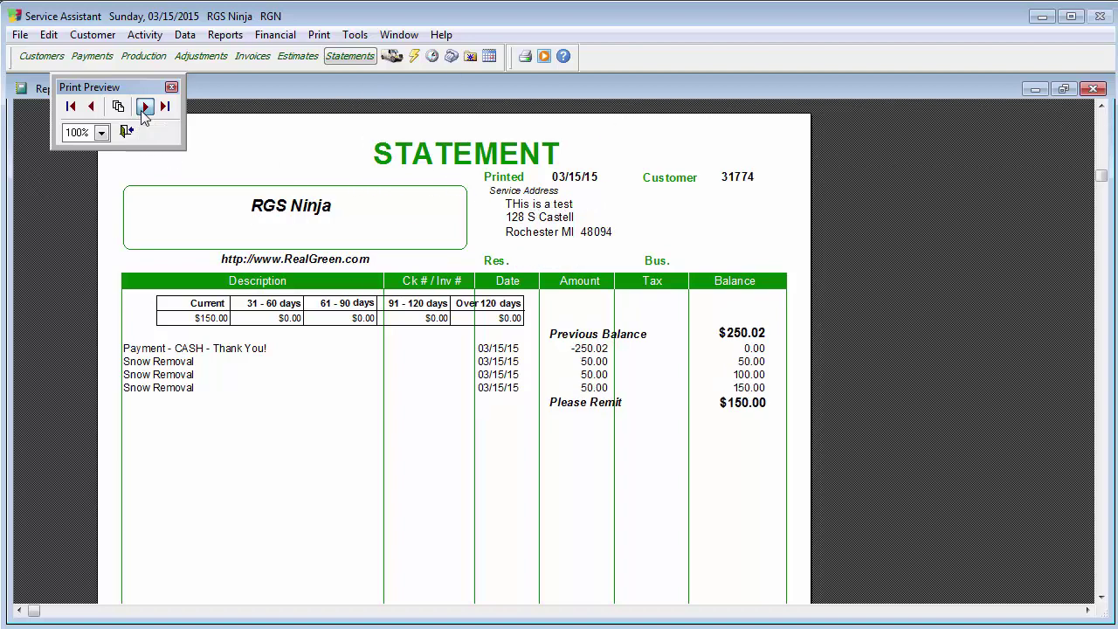
left_click(144, 107)
left_click(144, 107)
left_click(144, 106)
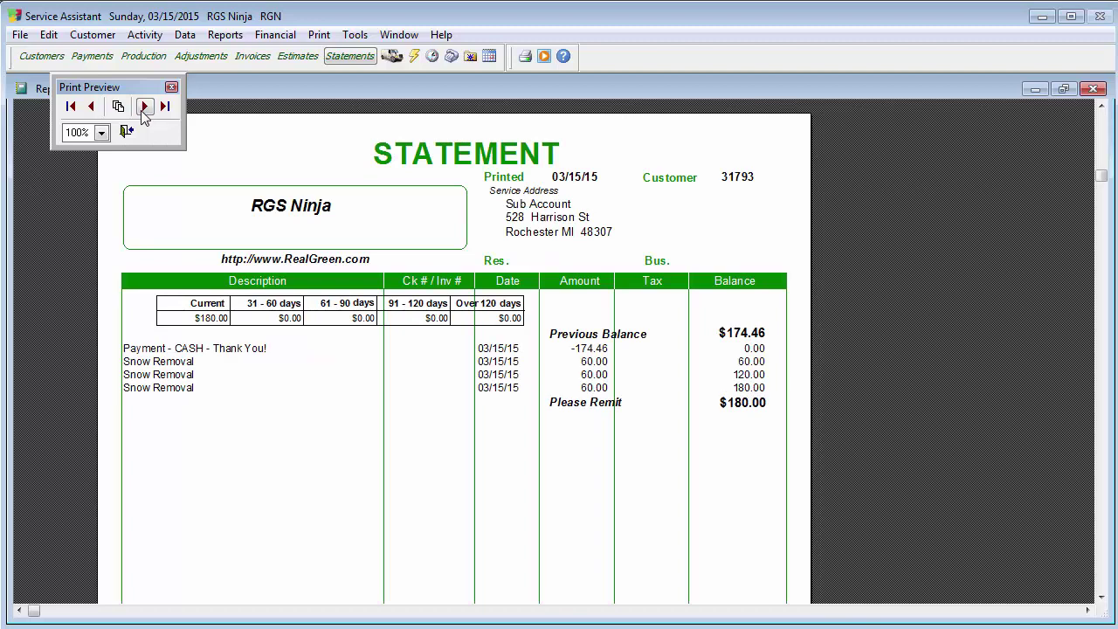
left_click(144, 107)
left_click(143, 108)
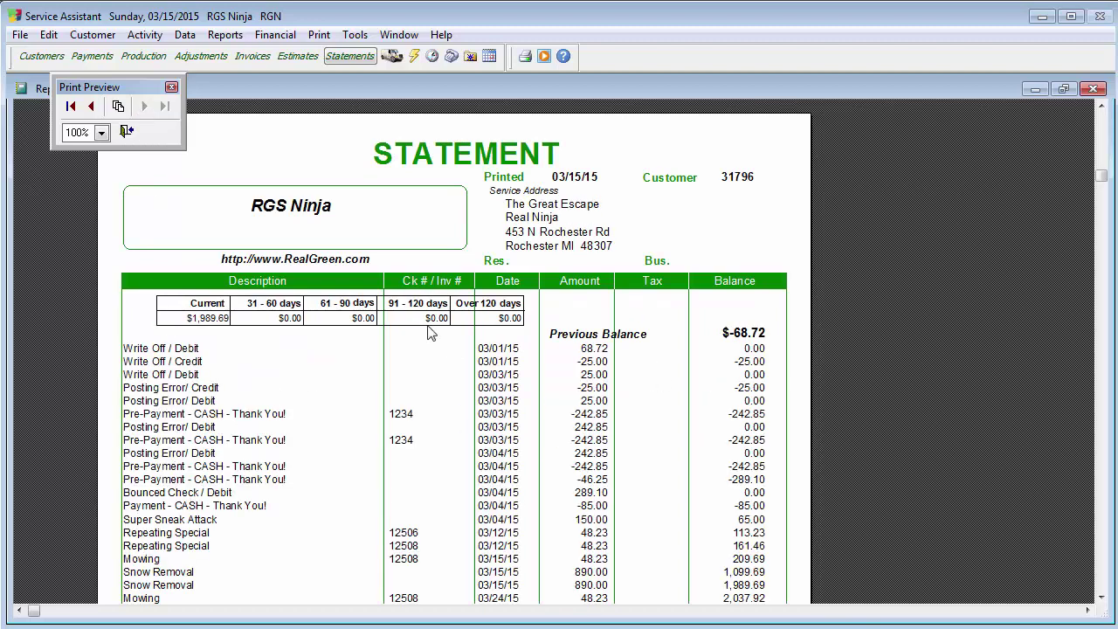
left_click(127, 131)
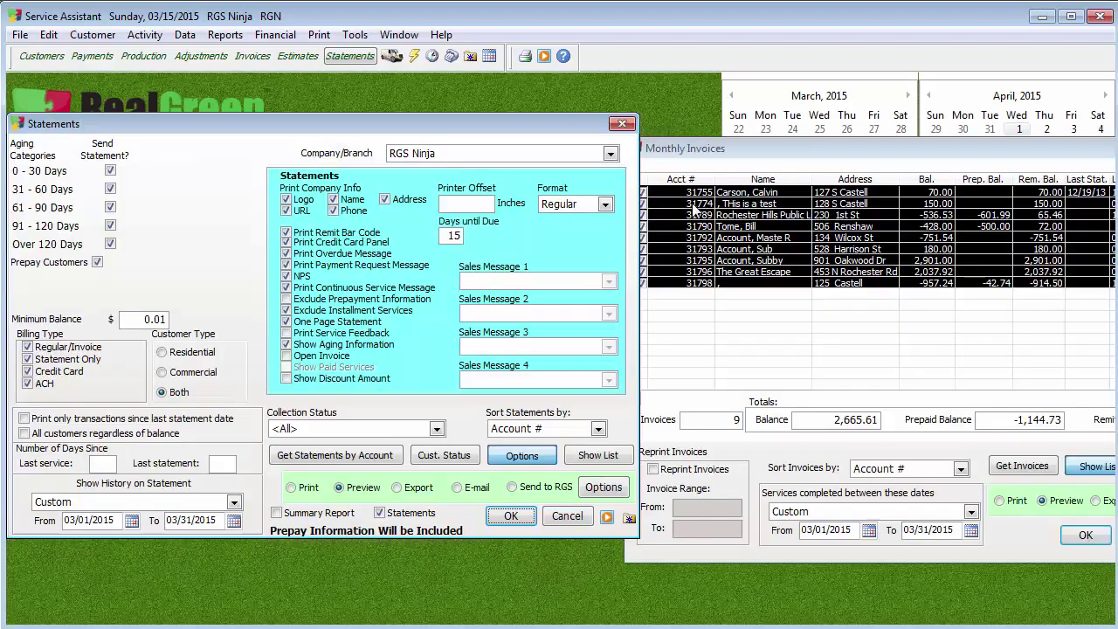
Preview the monthly invoices again to examine the first invoice's header and Snow Removal lines, and close the preview
left_click(790, 164)
left_click(1086, 534)
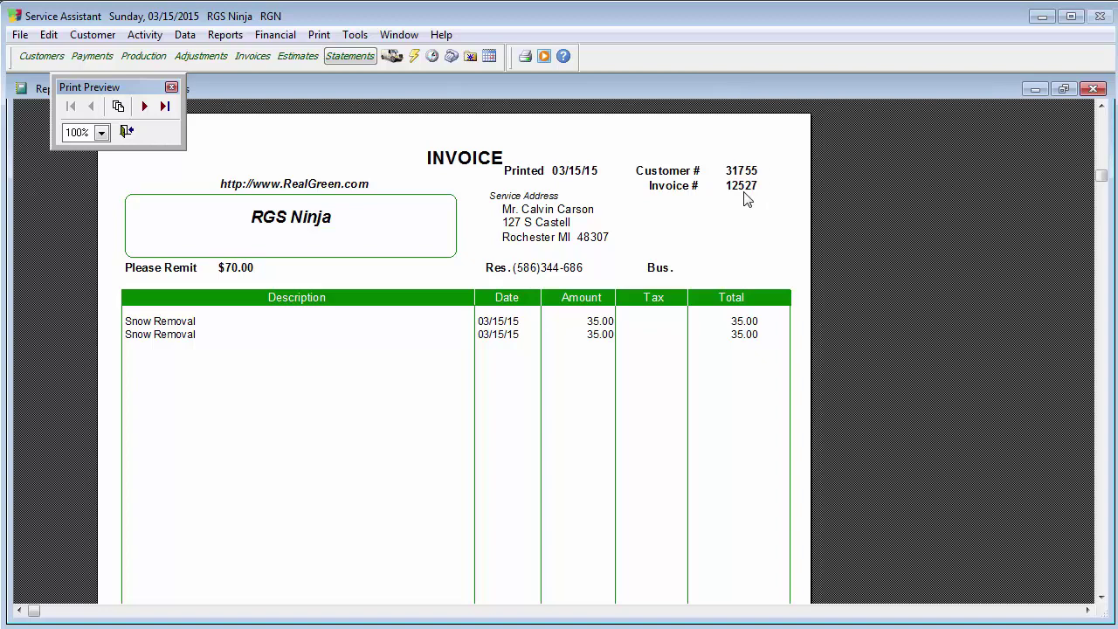
left_click(127, 131)
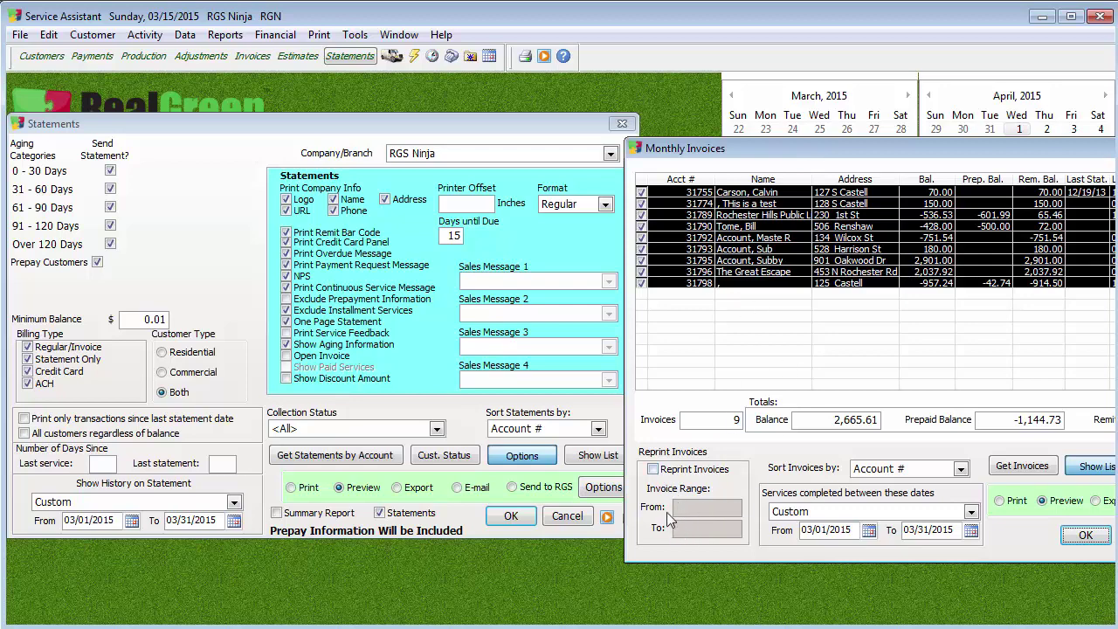
left_click_drag(815, 148, 758, 128)
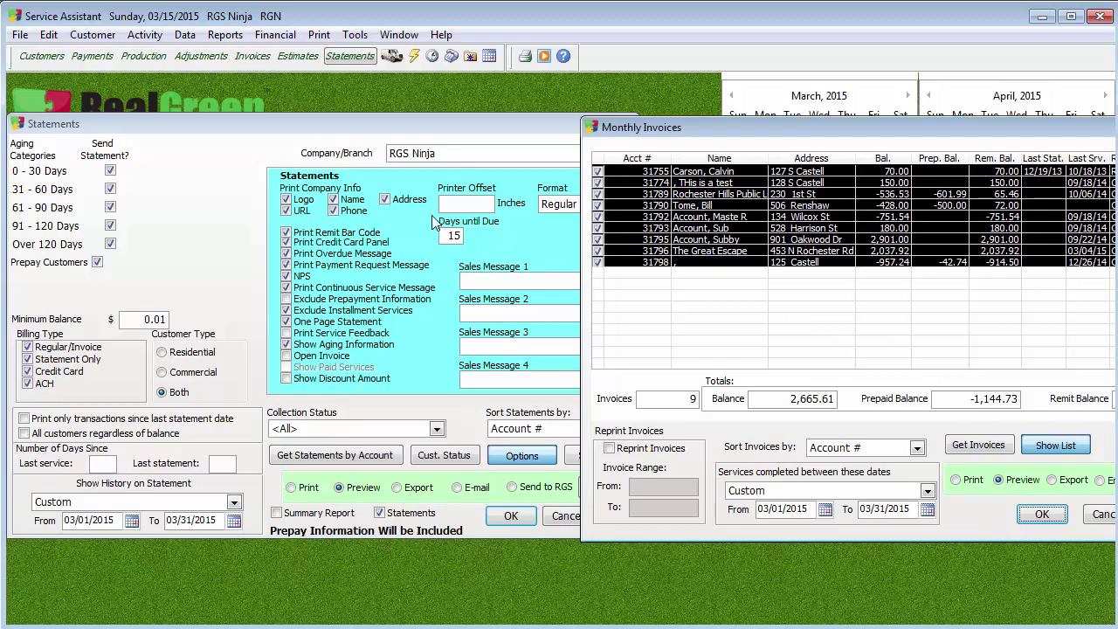
left_click(44, 56)
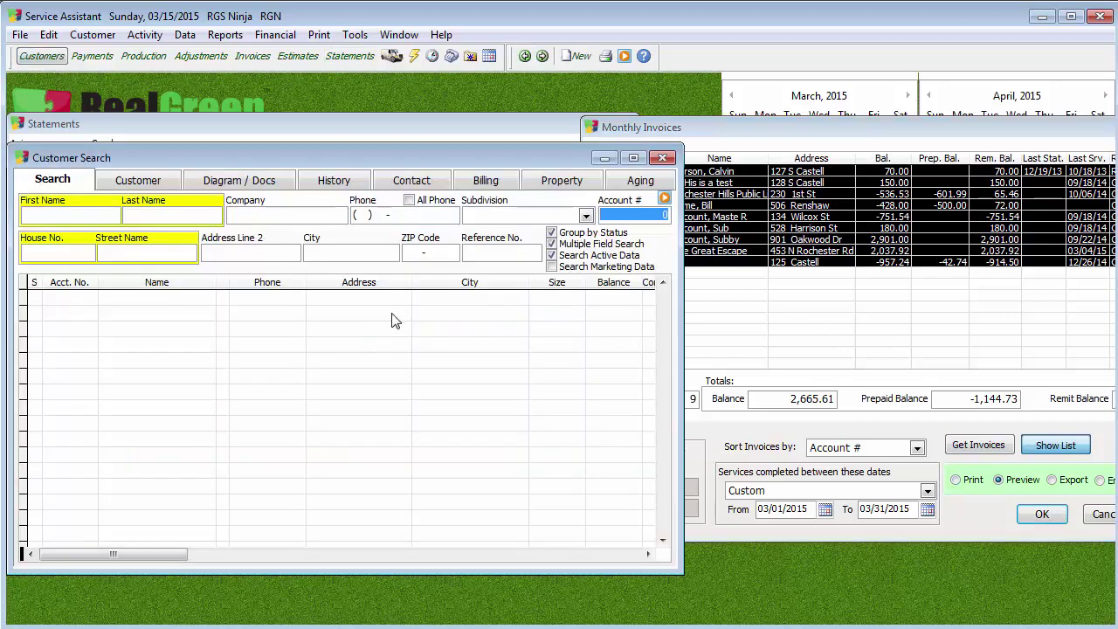
left_click(662, 157)
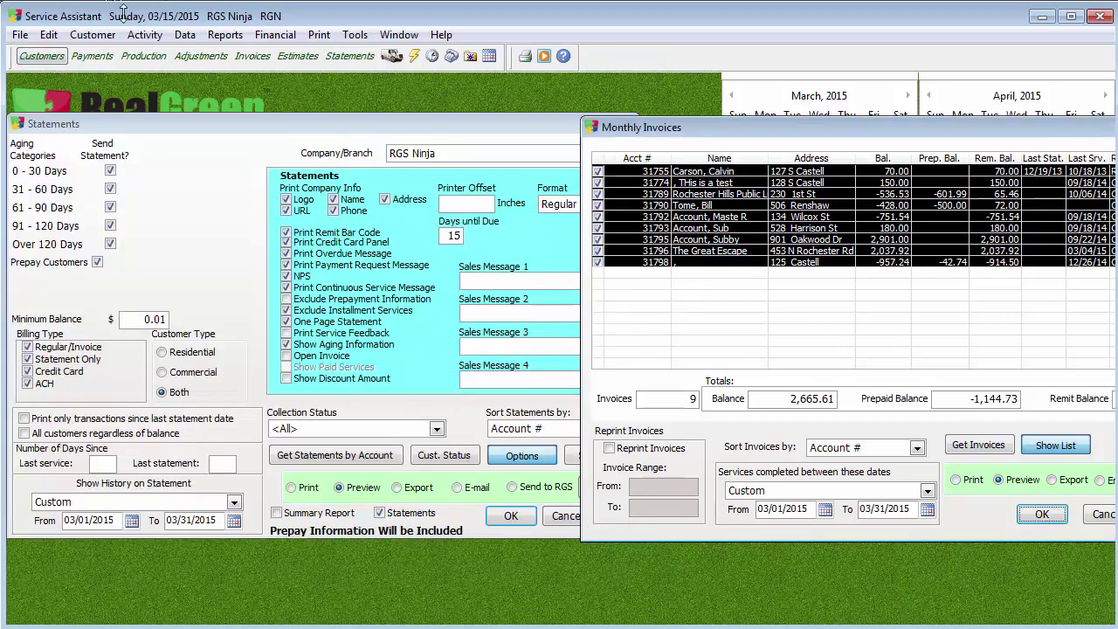
Turn off Disable Installment Billing in the miscellaneous settings of the company's General Setup, save the change, and close the setup
left_click(184, 35)
mouse_move(228, 53)
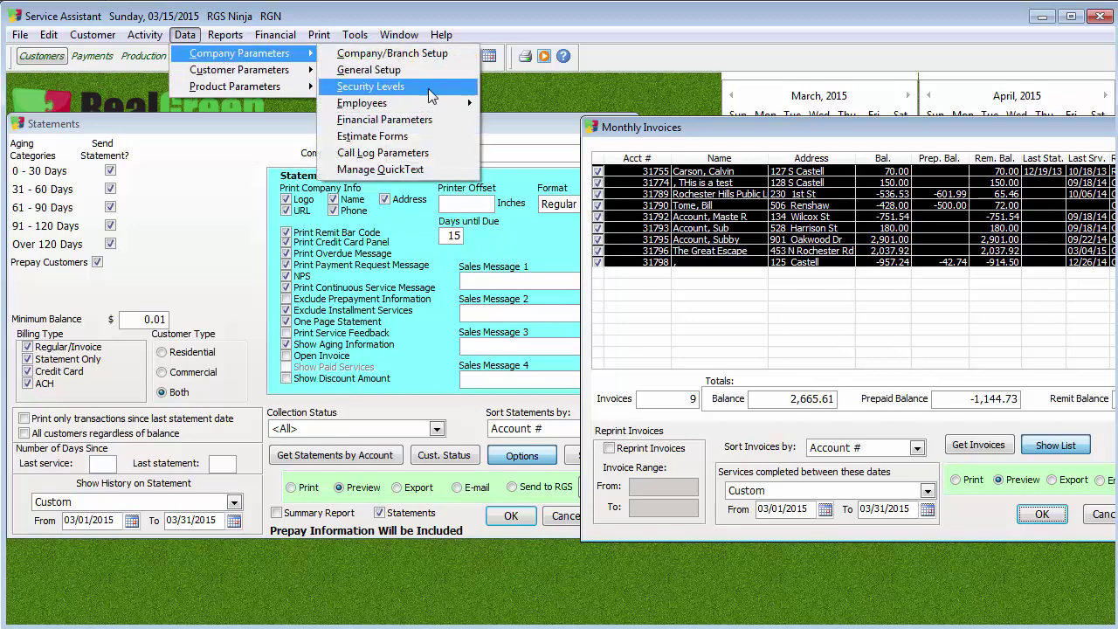
left_click(432, 70)
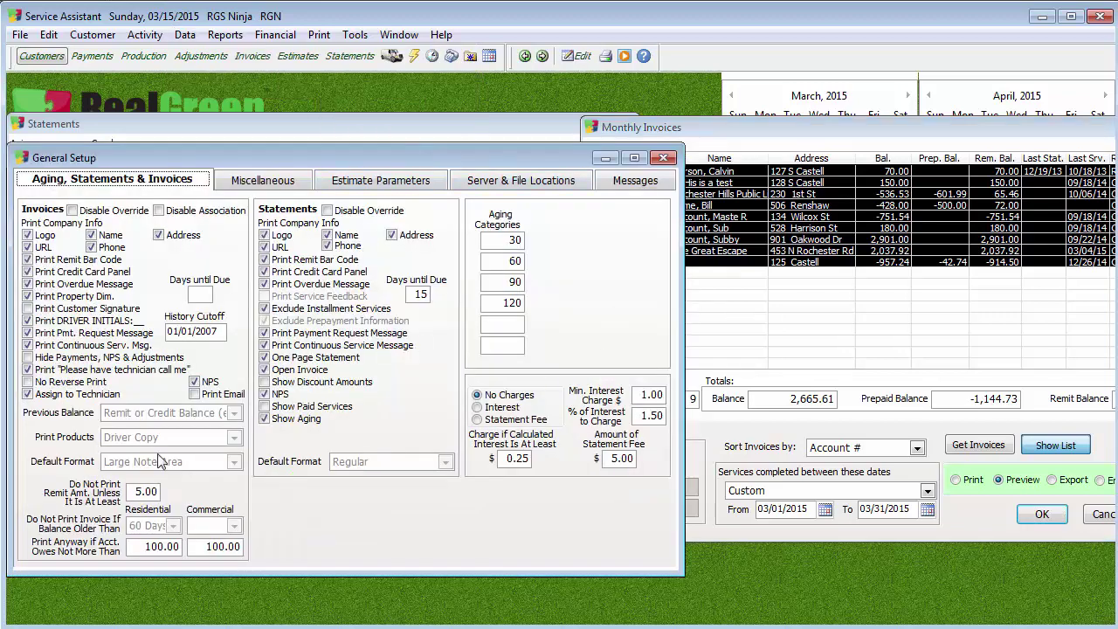
left_click(249, 183)
left_click(576, 55)
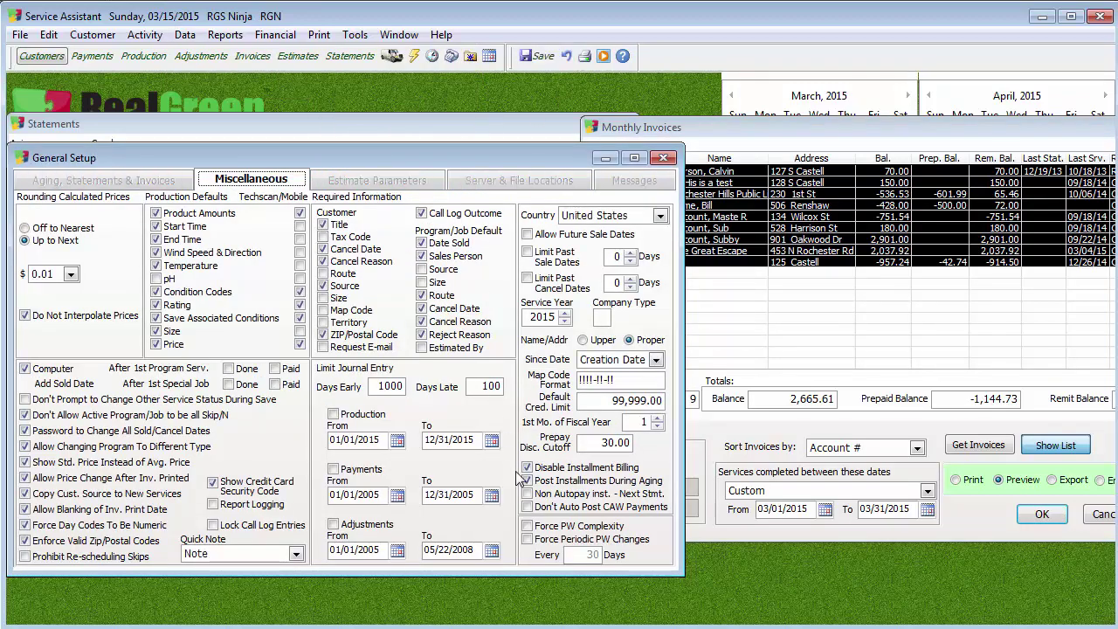
left_click(528, 467)
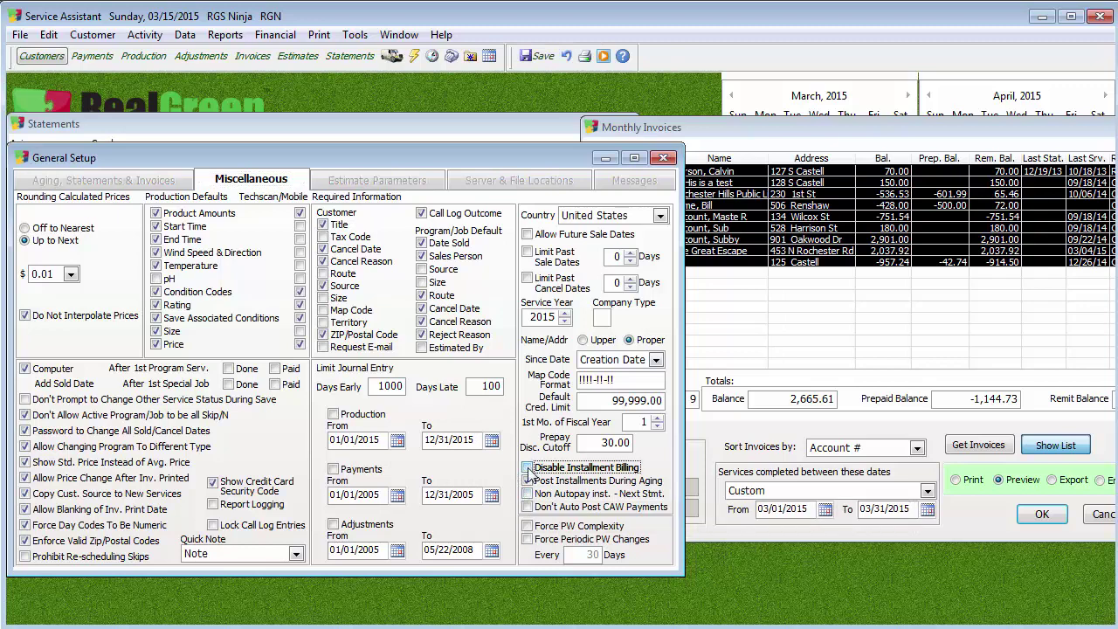
left_click(536, 55)
left_click(666, 159)
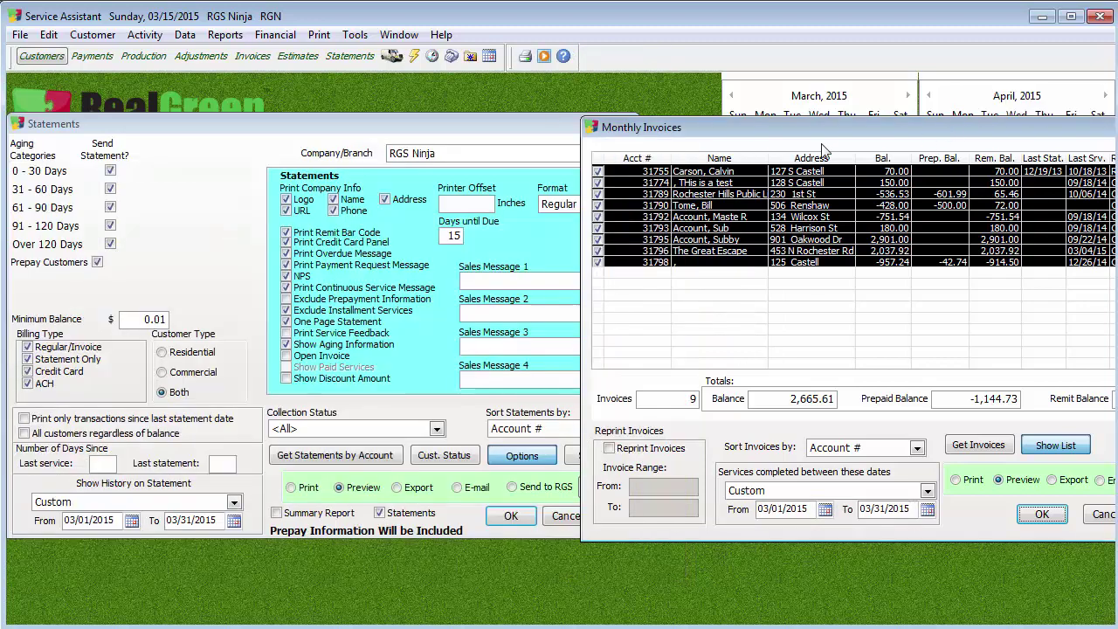
Close the Monthly Invoices and Statements windows to clear the workspace
left_click(923, 134)
left_click(929, 121)
left_click(638, 124)
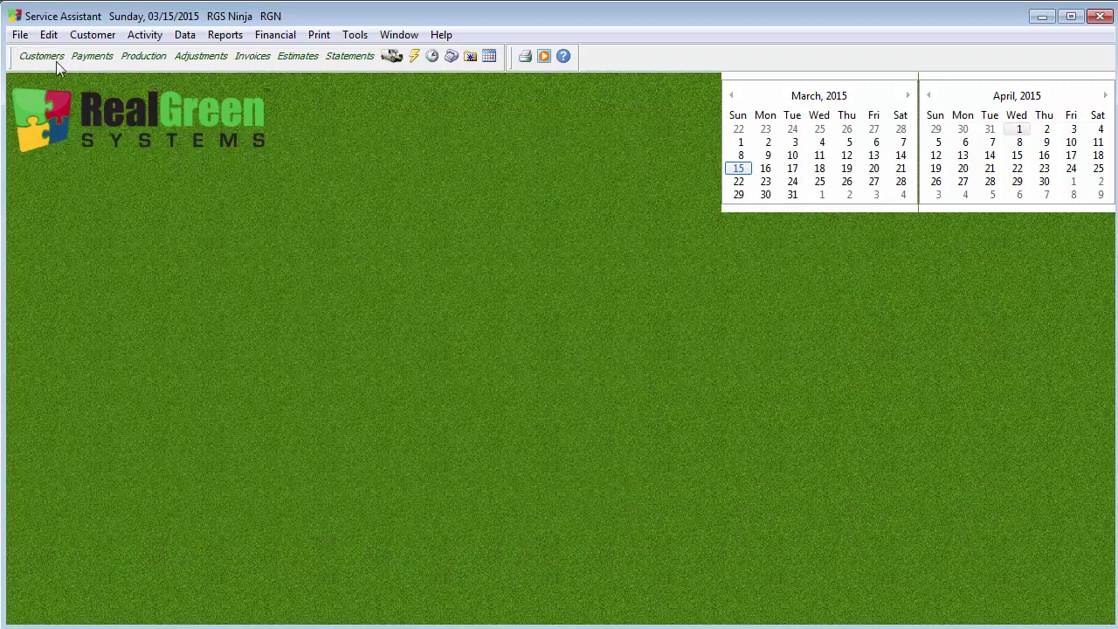
Open the recently used Rochester Hills Public Library customer record and examine its installment plan and service options
left_click(19, 34)
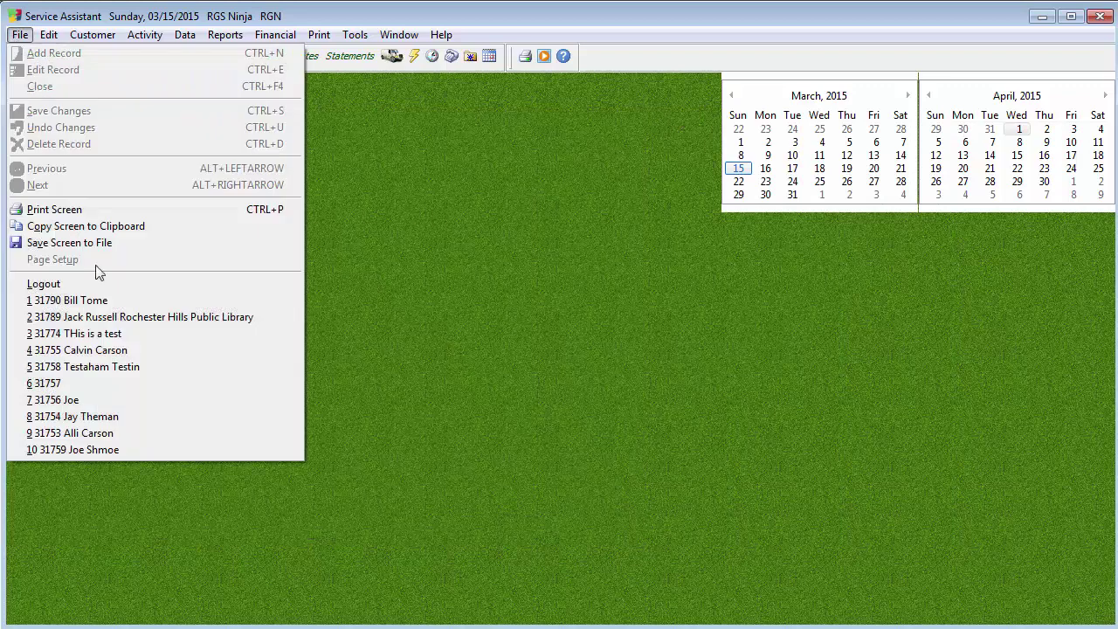
left_click(219, 323)
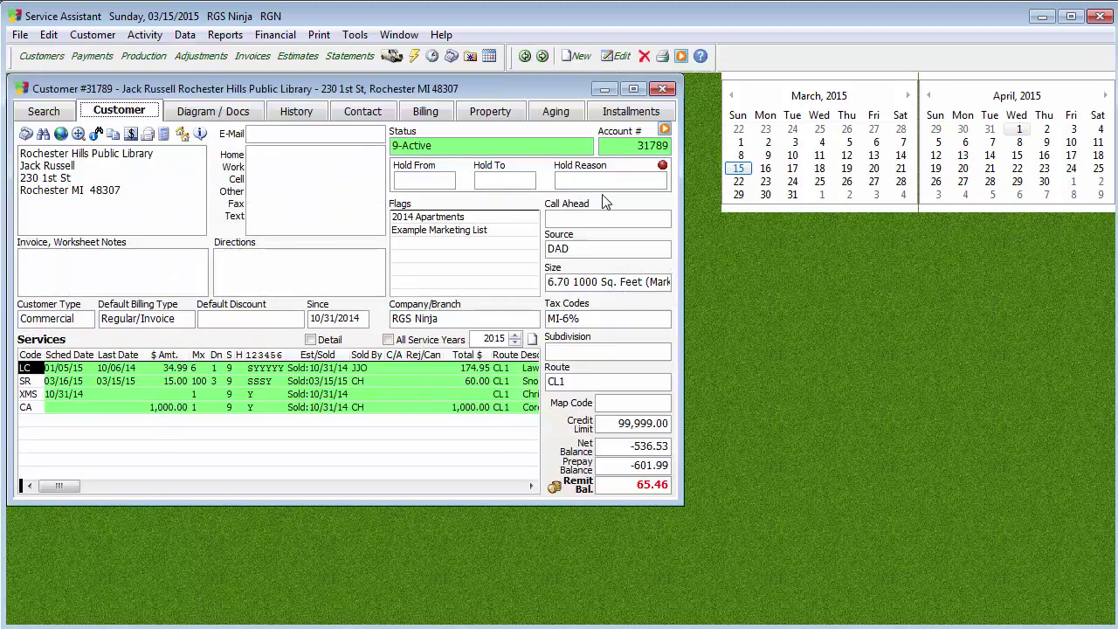
left_click(634, 111)
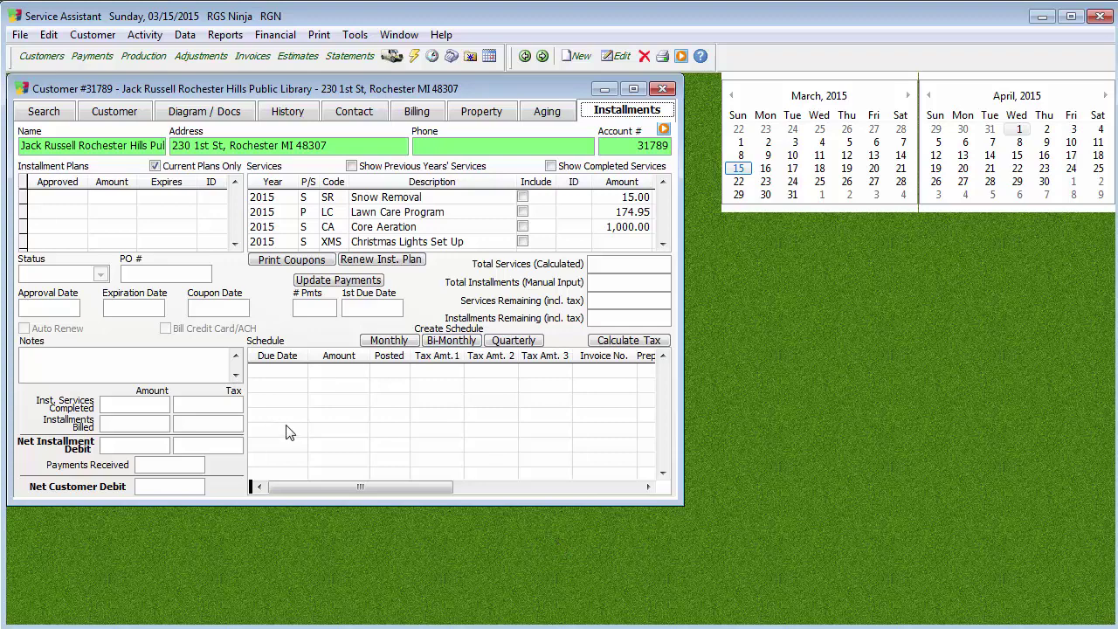
Return to the customer's main details, examine the Snow Removal job's billing type and scheduled rounds, and close the job
left_click(117, 112)
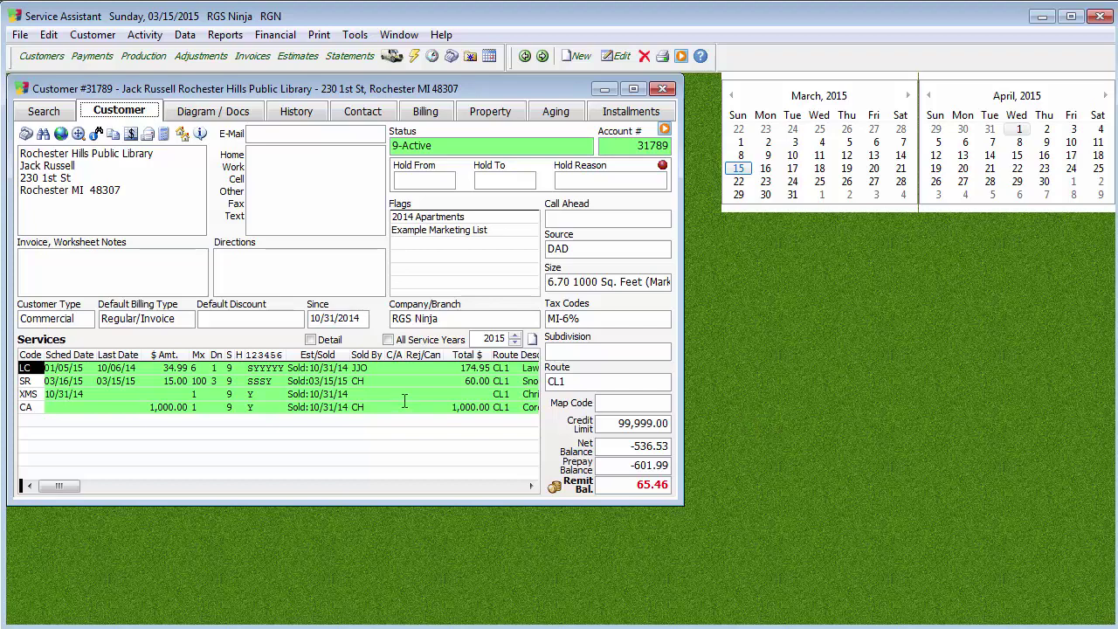
double_click(278, 381)
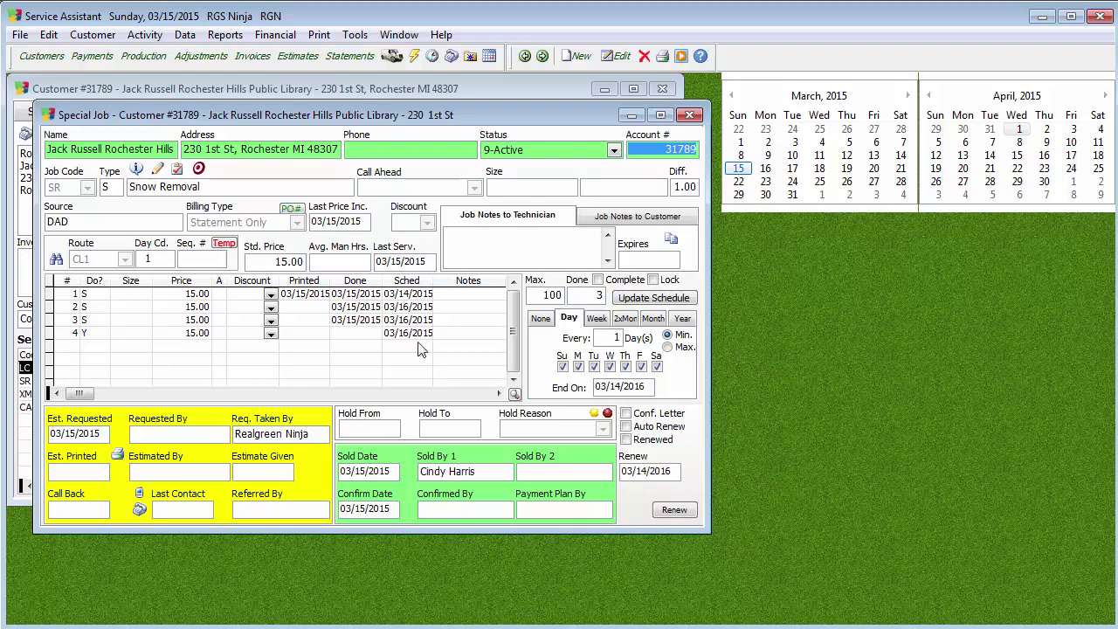
left_click(689, 115)
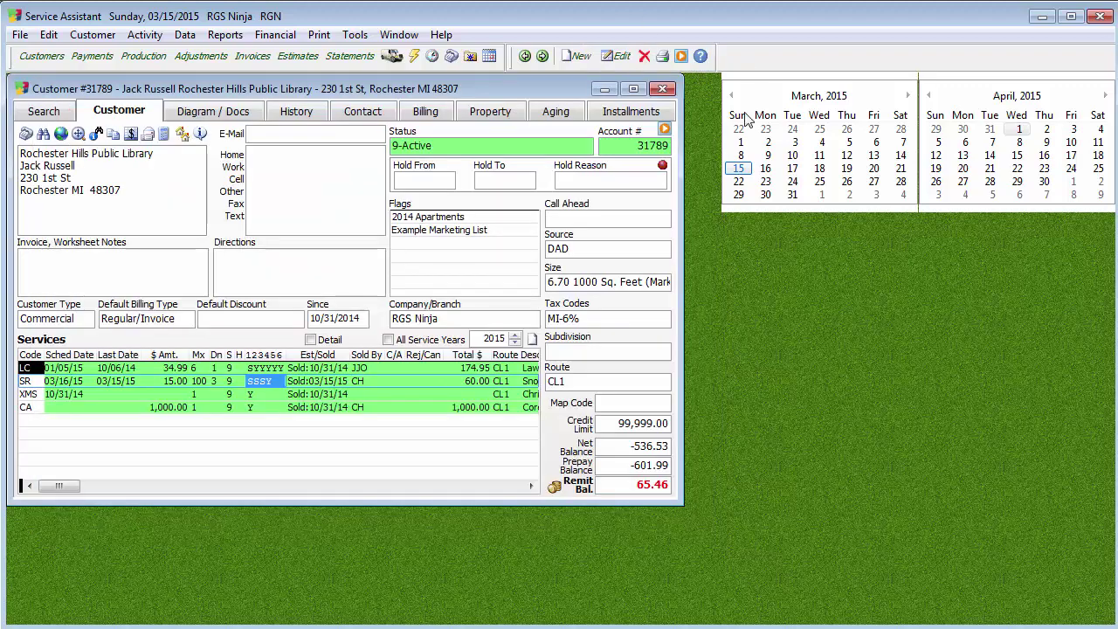